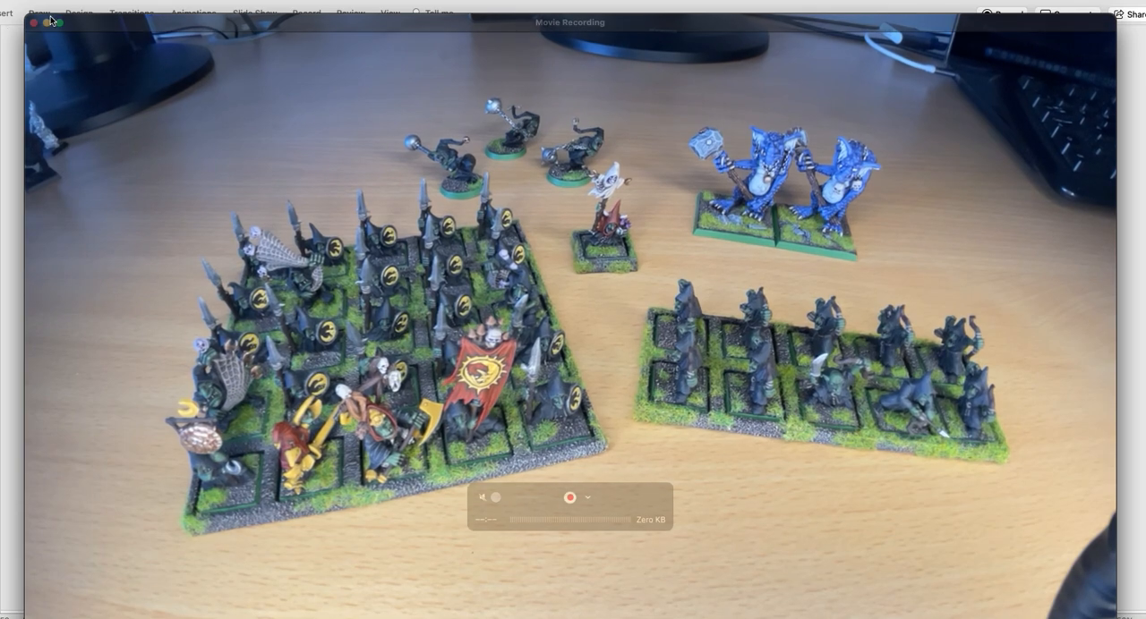
Step: Shrink the movie recording preview to a small window and park it over the slide's corner beside the Campaign column
{"action": "left_click_drag", "start_coordinate": [25, 15], "coordinate": [800, 498]}
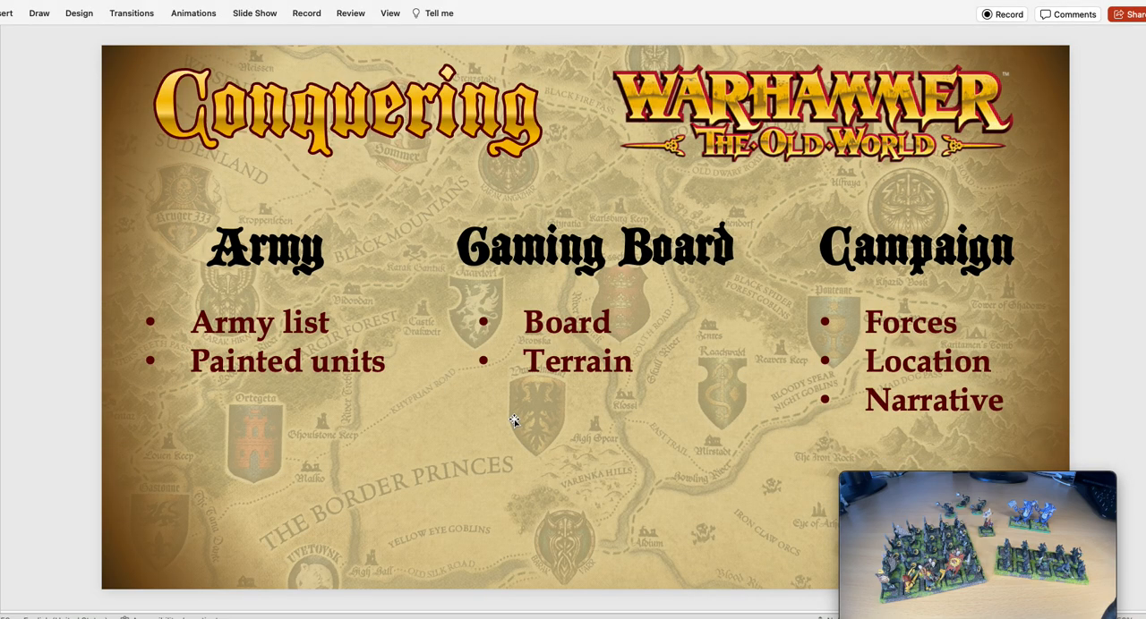
{"action": "key", "text": "Down"}
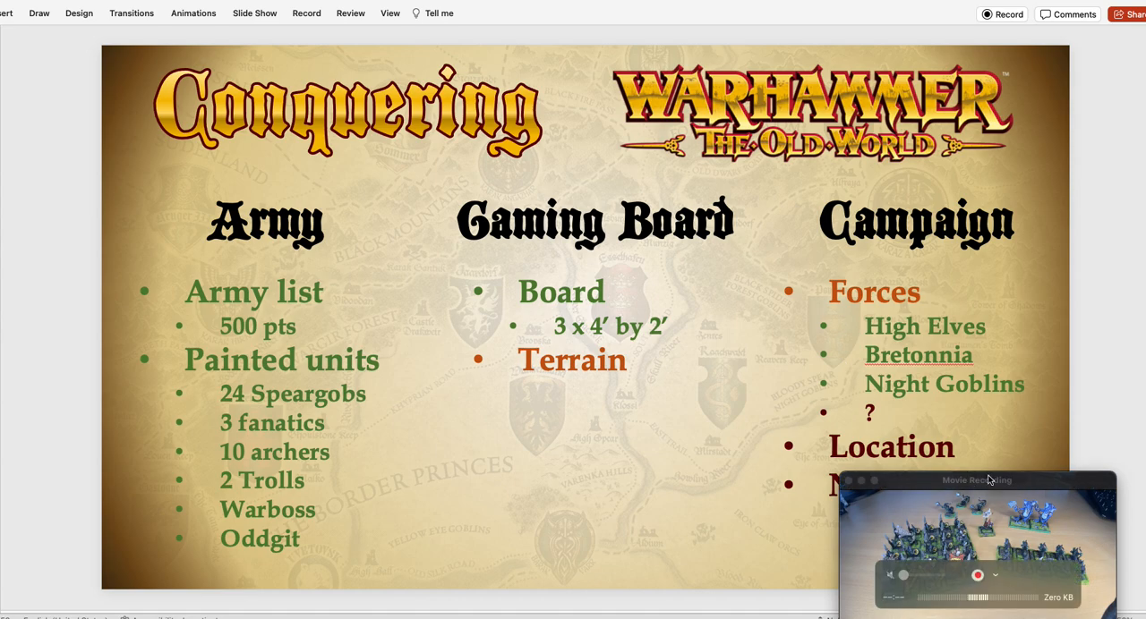
{"action": "left_click_drag", "start_coordinate": [1052, 490], "coordinate": [663, 461]}
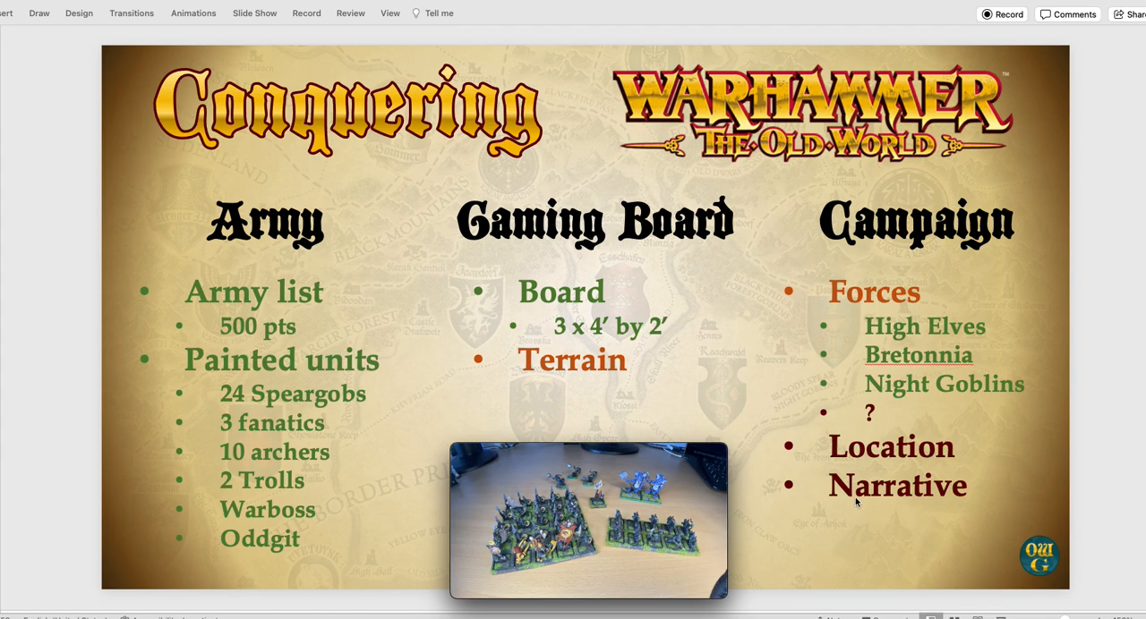
{"action": "mouse_move", "coordinate": [576, 524]}
{"action": "mouse_move", "coordinate": [489, 453]}
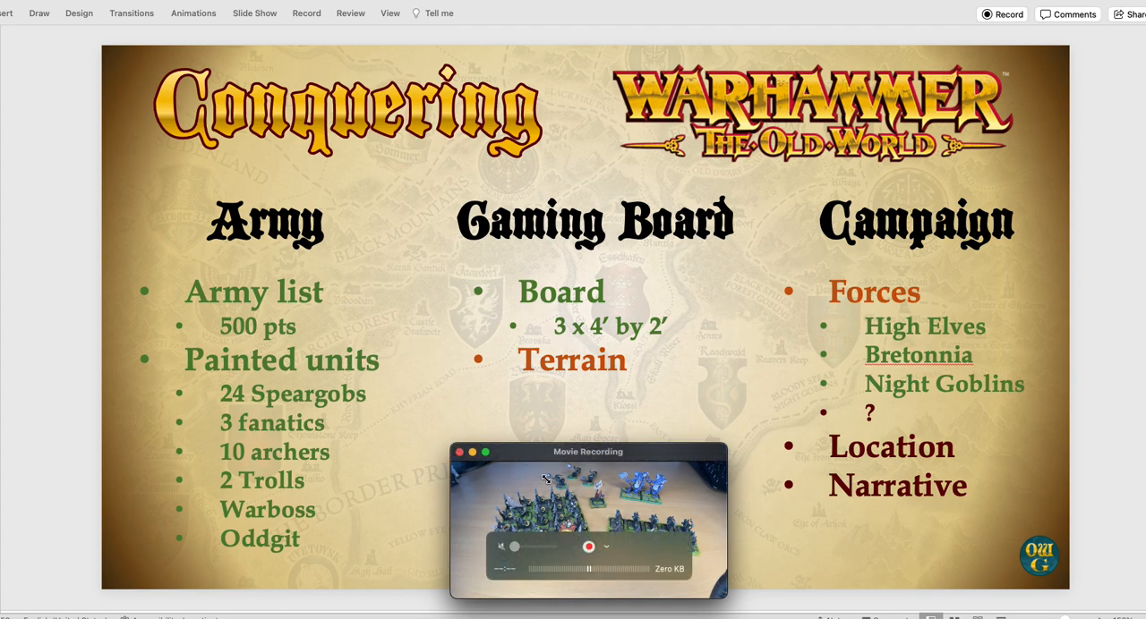
{"action": "left_click_drag", "start_coordinate": [683, 461], "coordinate": [1071, 478]}
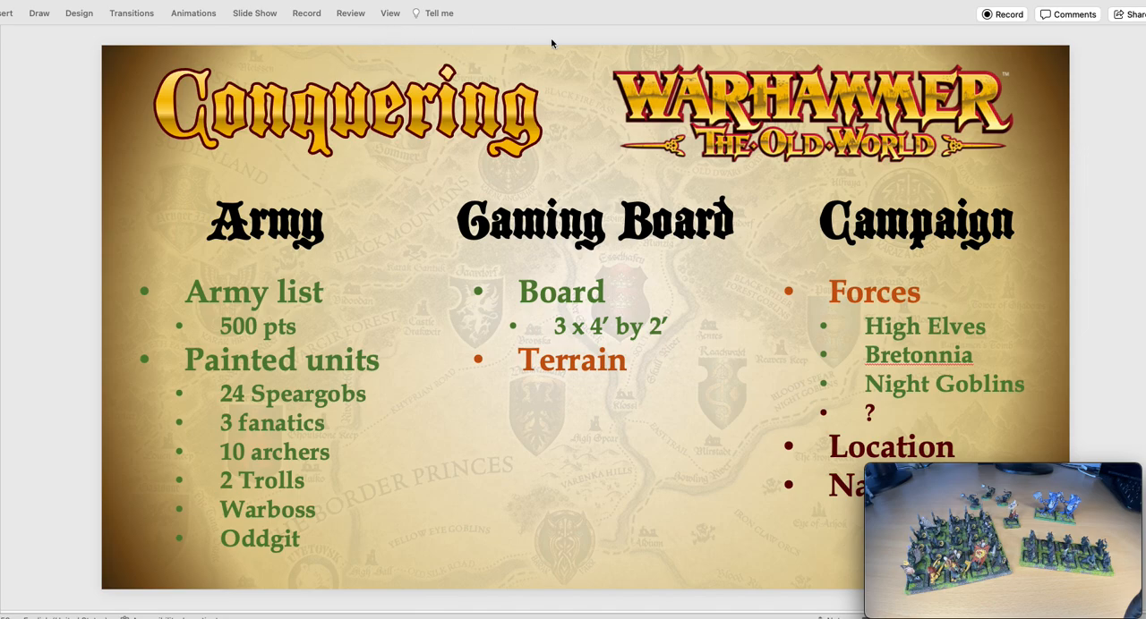
Step: Switch to Old World Builder in the browser and duplicate the 'Edsplitta's Boyz list with a 1250-point limit
{"action": "left_click", "coordinate": [519, 18]}
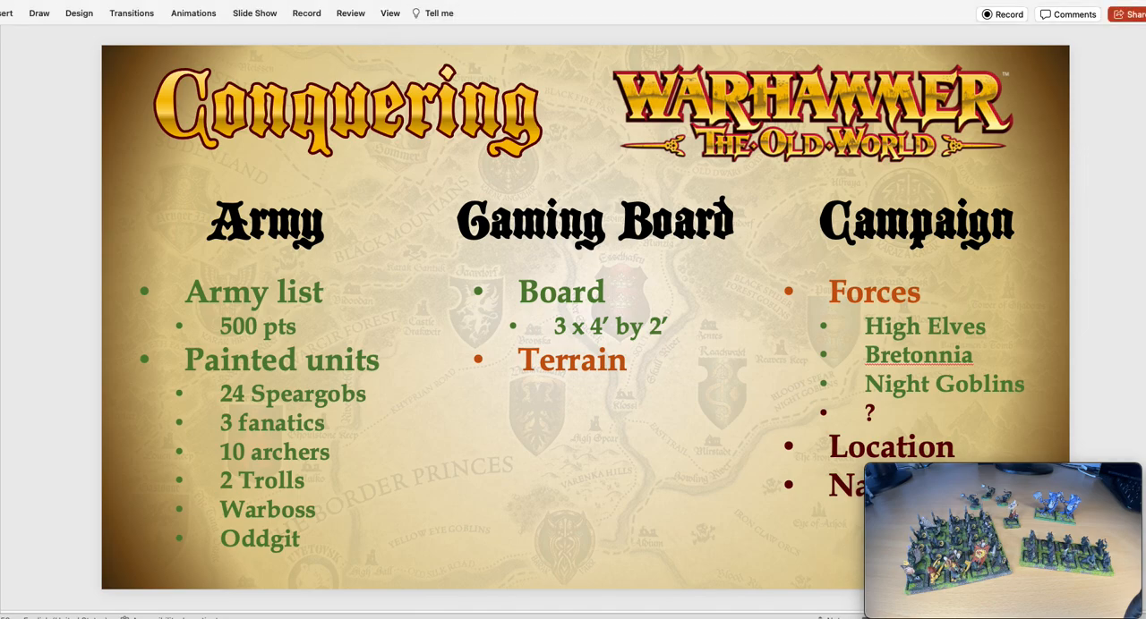
{"action": "key", "text": "super+Tab"}
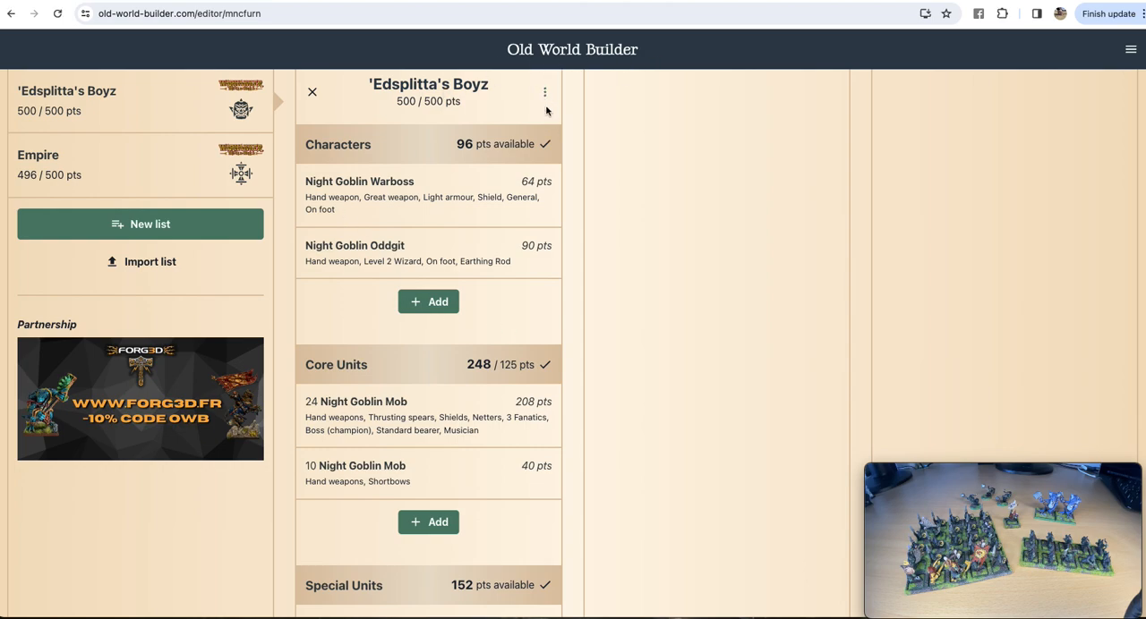
{"action": "left_click", "coordinate": [546, 94]}
{"action": "left_click", "coordinate": [509, 156]}
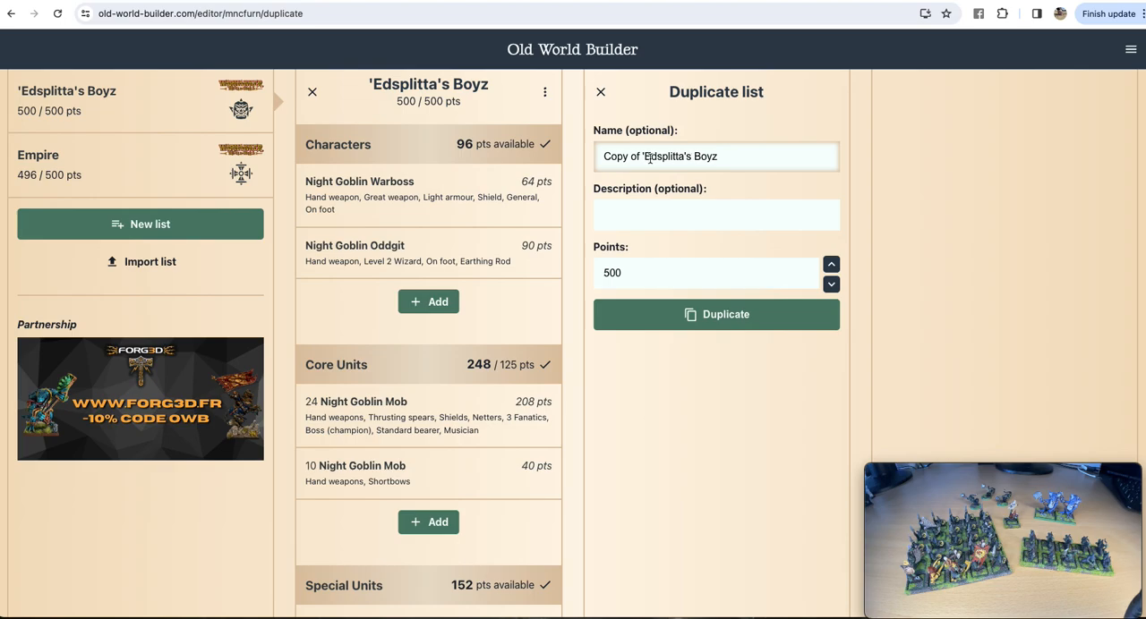
{"action": "left_click", "coordinate": [829, 265]}
{"action": "left_click", "coordinate": [830, 265]}
{"action": "left_click", "coordinate": [829, 265]}
{"action": "left_click", "coordinate": [830, 264]}
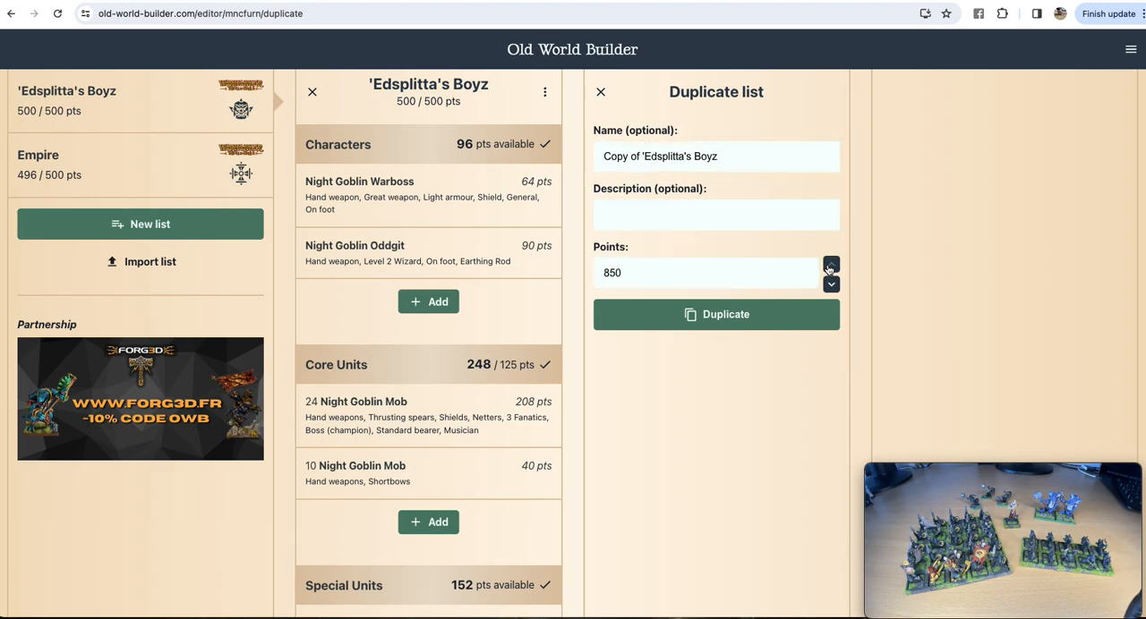
{"action": "left_click", "coordinate": [829, 265]}
{"action": "left_click", "coordinate": [830, 265]}
{"action": "left_click", "coordinate": [830, 265]}
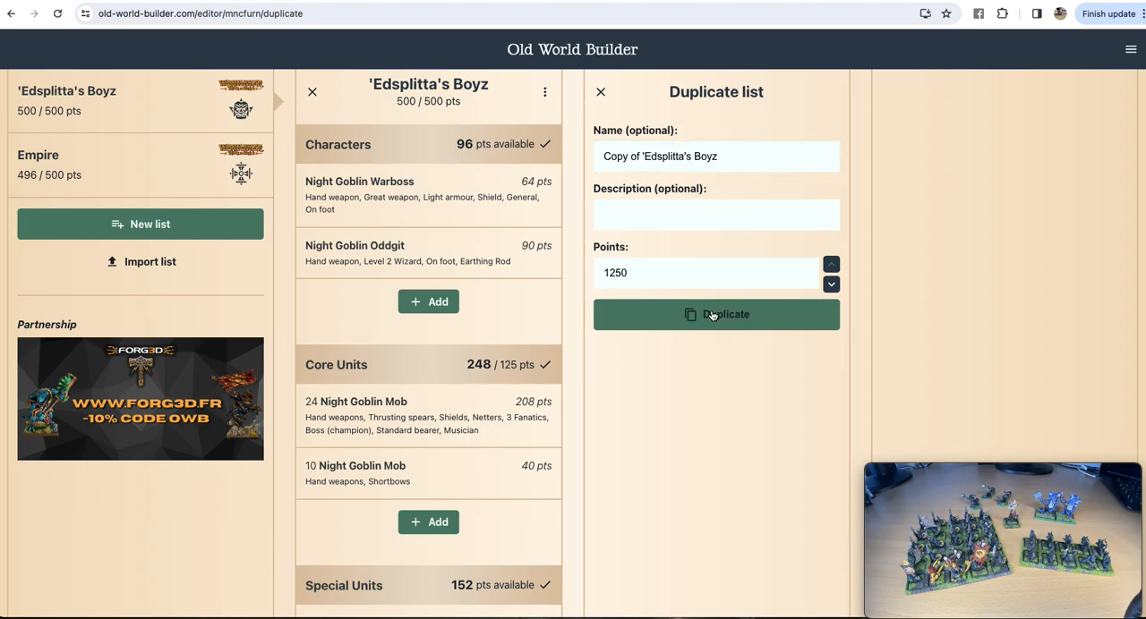
{"action": "left_click", "coordinate": [684, 313]}
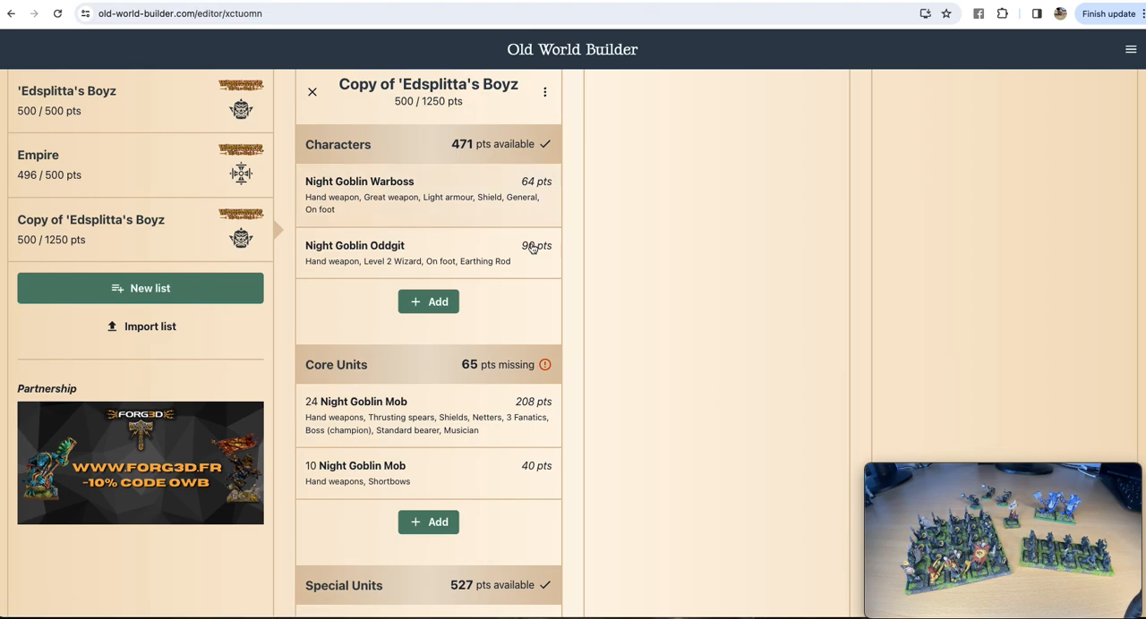
Step: Add a Giant to the Rare Units of the copied list and check its entry
{"action": "scroll", "coordinate": [501, 258], "scroll_direction": "down", "scroll_amount": 5}
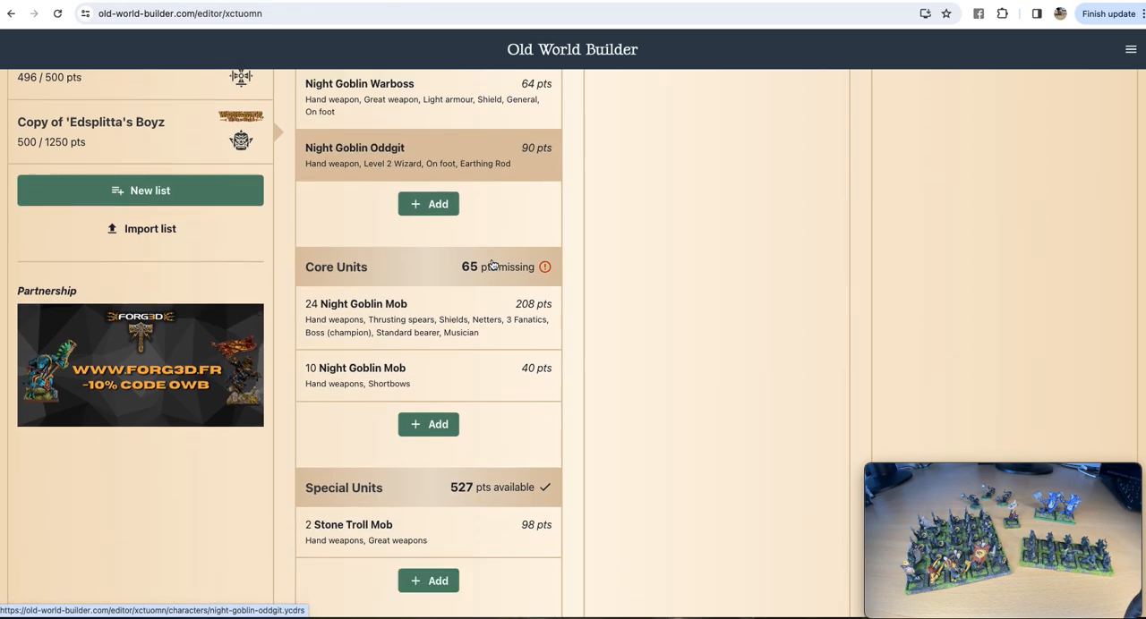
{"action": "scroll", "coordinate": [491, 261], "scroll_direction": "up", "scroll_amount": 2}
{"action": "scroll", "coordinate": [493, 264], "scroll_direction": "down", "scroll_amount": 2}
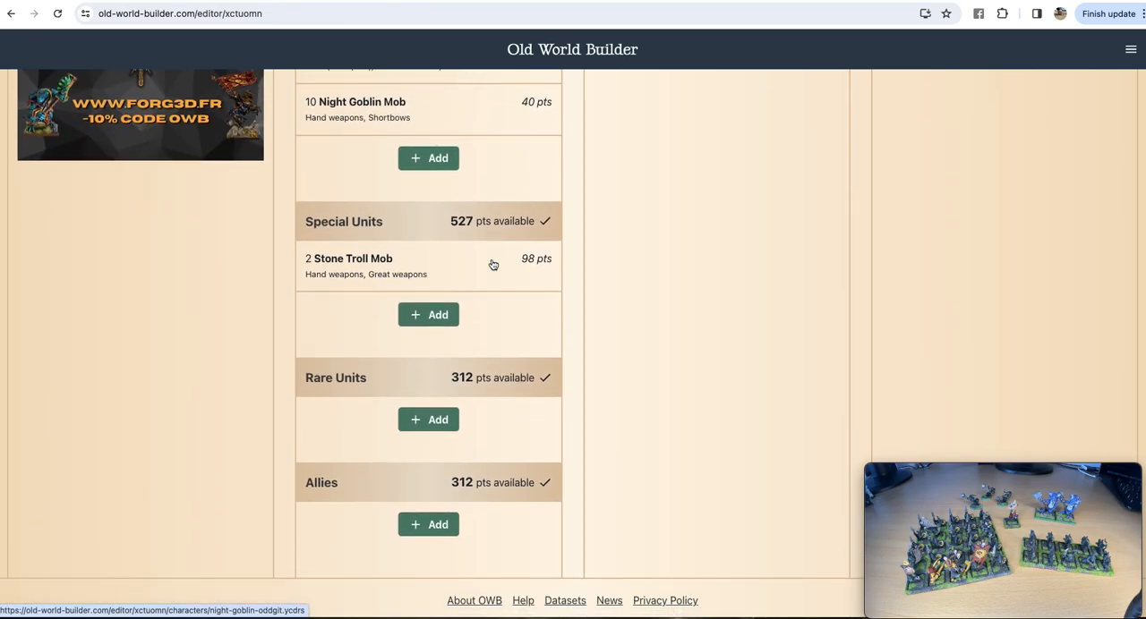
{"action": "left_click", "coordinate": [438, 420]}
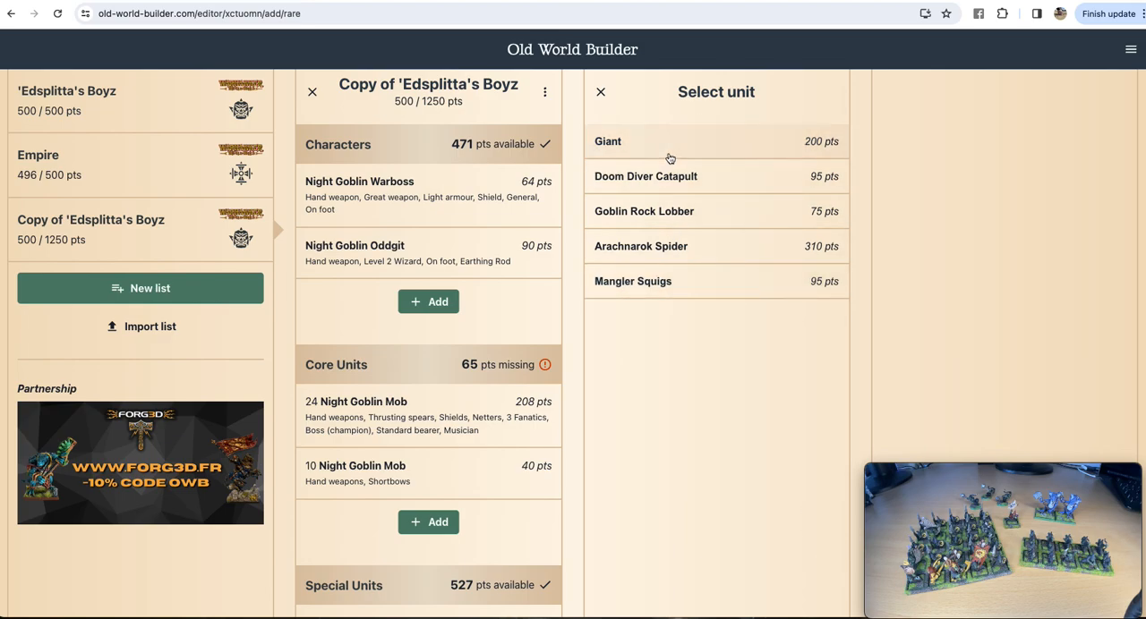
{"action": "left_click", "coordinate": [669, 149]}
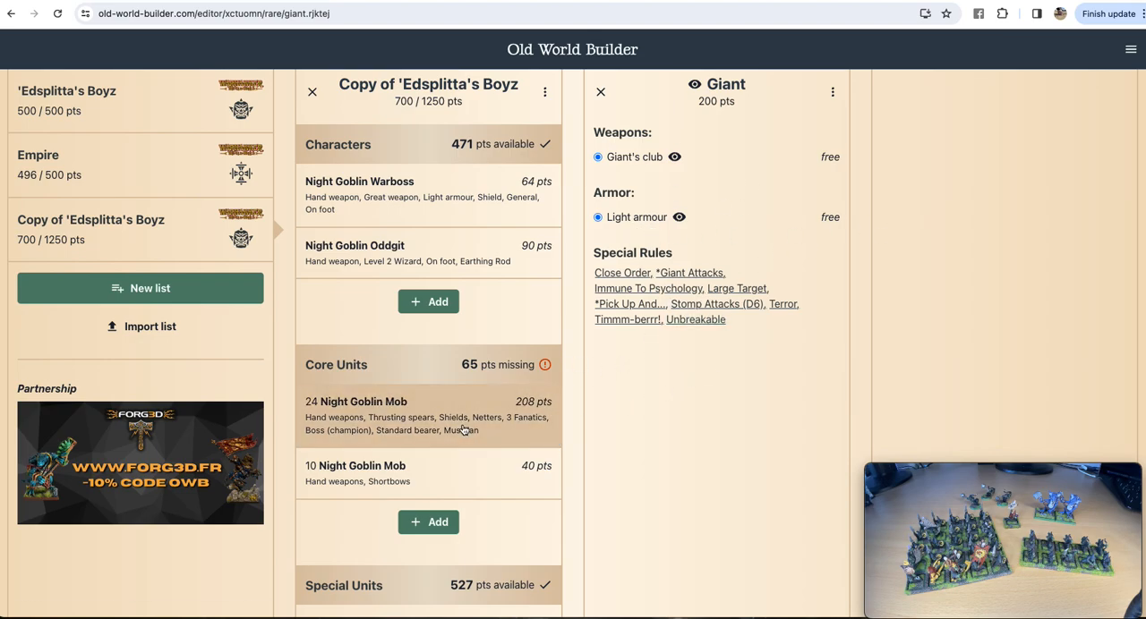
{"action": "scroll", "coordinate": [460, 430], "scroll_direction": "down", "scroll_amount": 4}
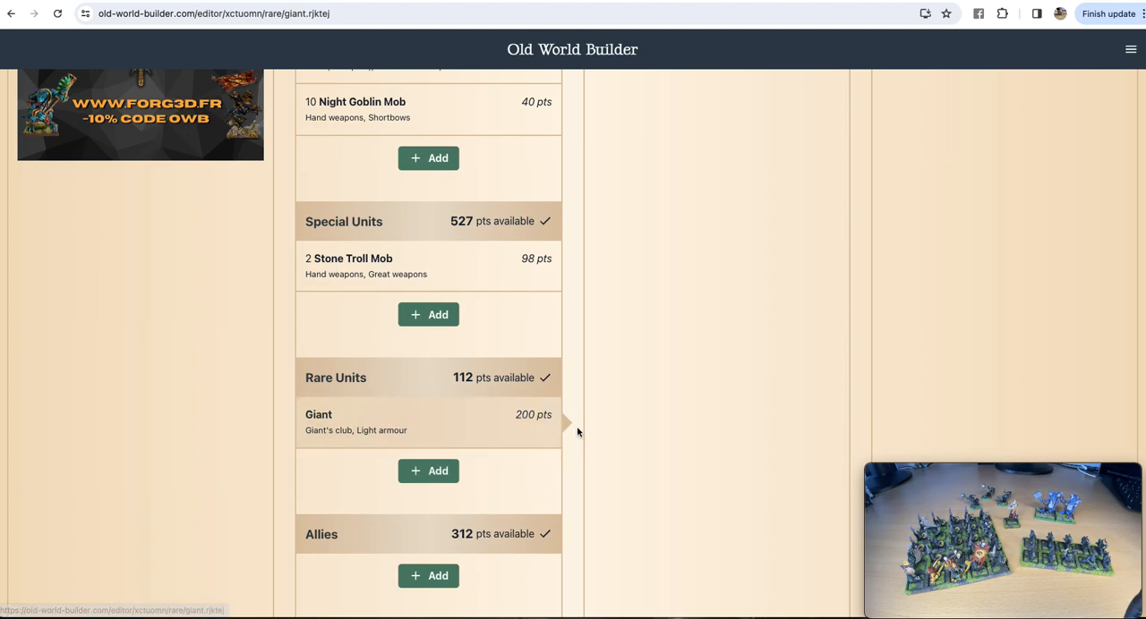
{"action": "scroll", "coordinate": [452, 450], "scroll_direction": "up", "scroll_amount": 1}
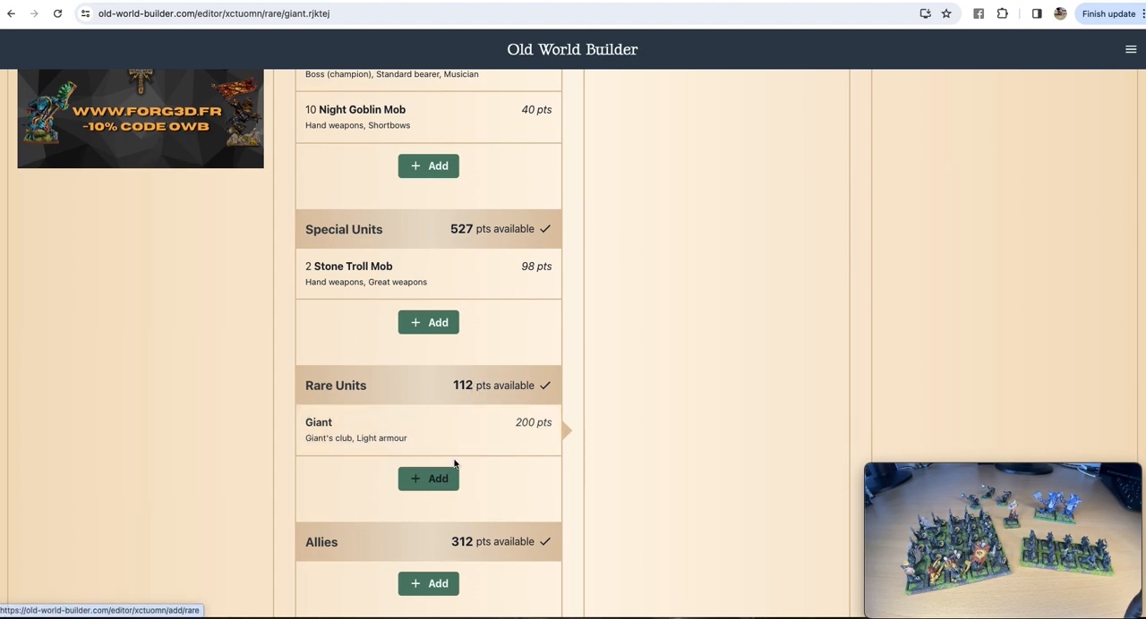
{"action": "left_click", "coordinate": [493, 426]}
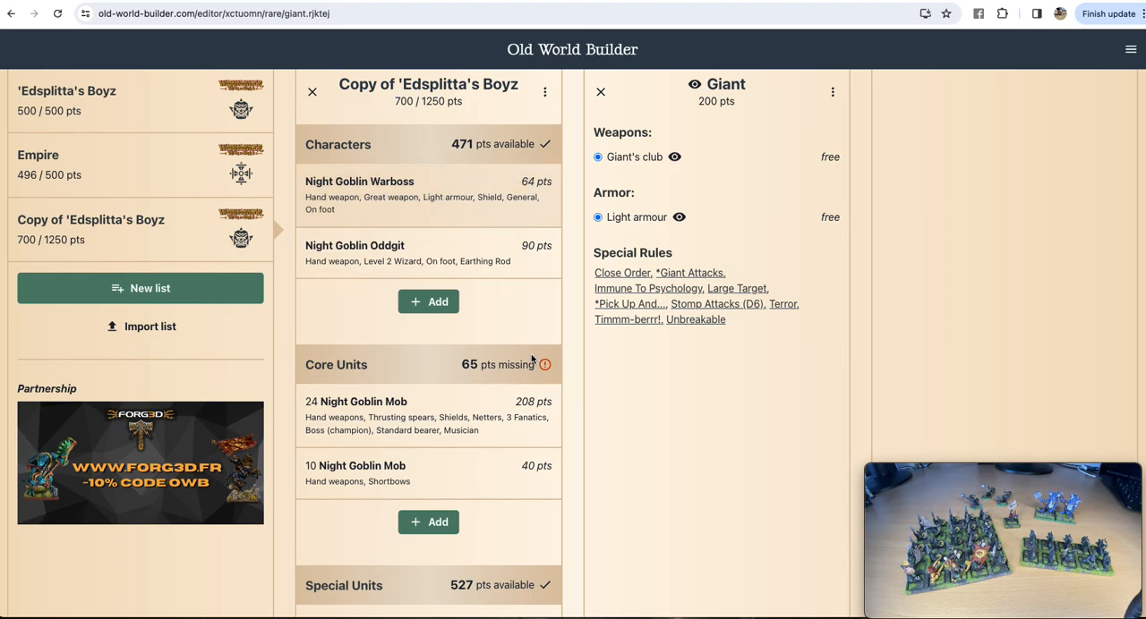
Step: Add a Night Goblin Squig Hopper Mob to the Special Units
{"action": "scroll", "coordinate": [531, 354], "scroll_direction": "down", "scroll_amount": 5}
{"action": "scroll", "coordinate": [532, 359], "scroll_direction": "up", "scroll_amount": 5}
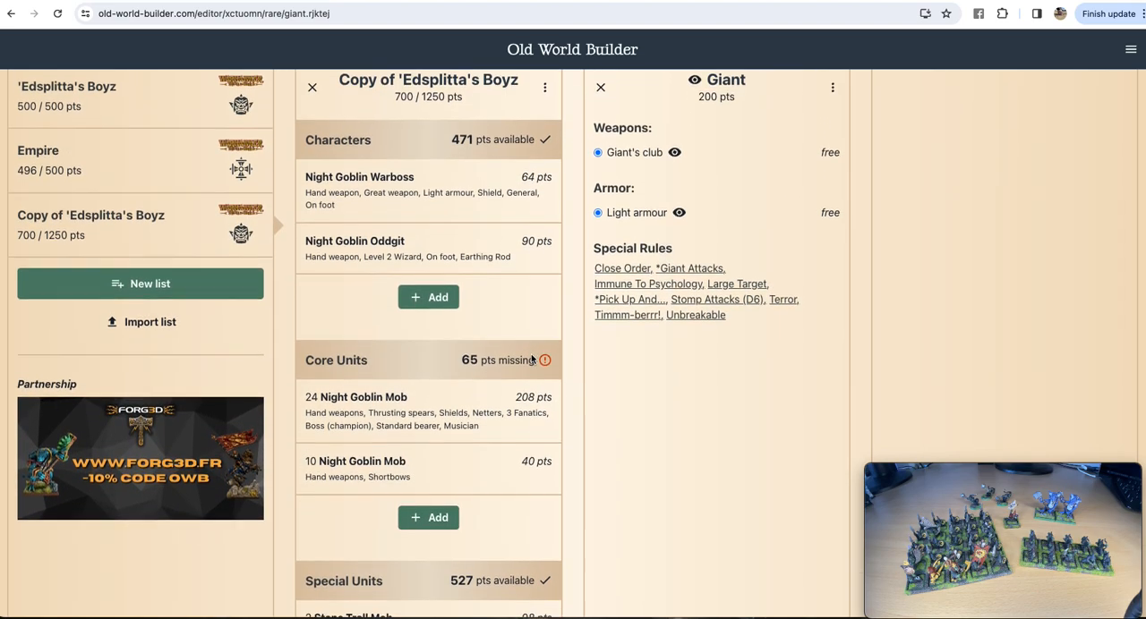
{"action": "scroll", "coordinate": [530, 353], "scroll_direction": "down", "scroll_amount": 3}
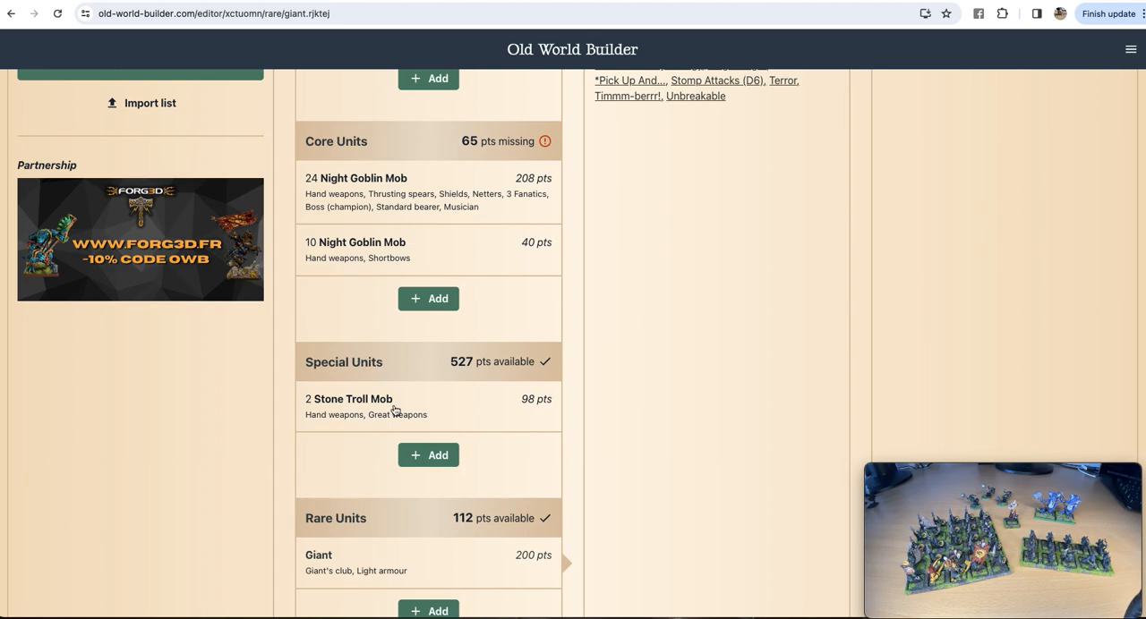
{"action": "left_click", "coordinate": [437, 454]}
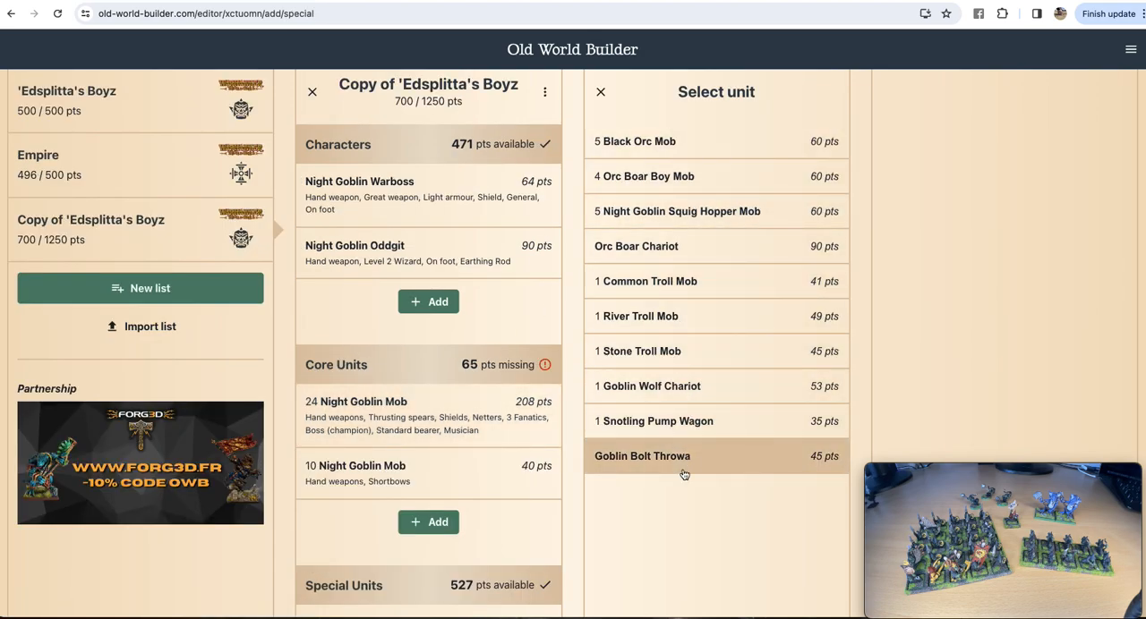
{"action": "left_click", "coordinate": [691, 212]}
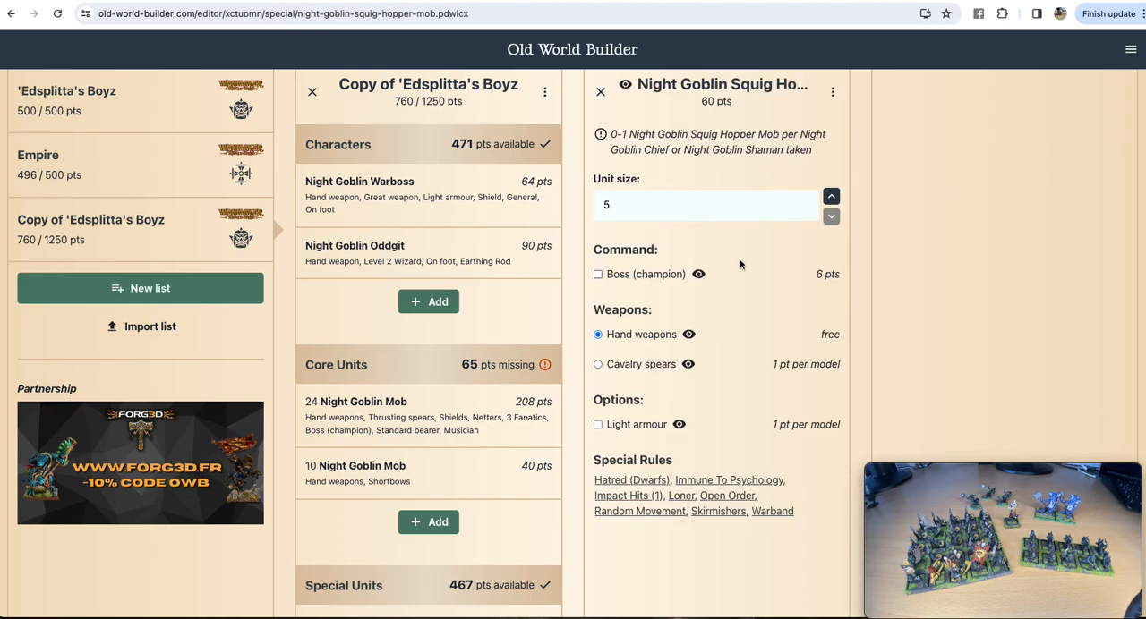
Step: Set the Squig Hopper Mob's unit size to 10, include a Boss (champion), and close its options
{"action": "left_click", "coordinate": [831, 199]}
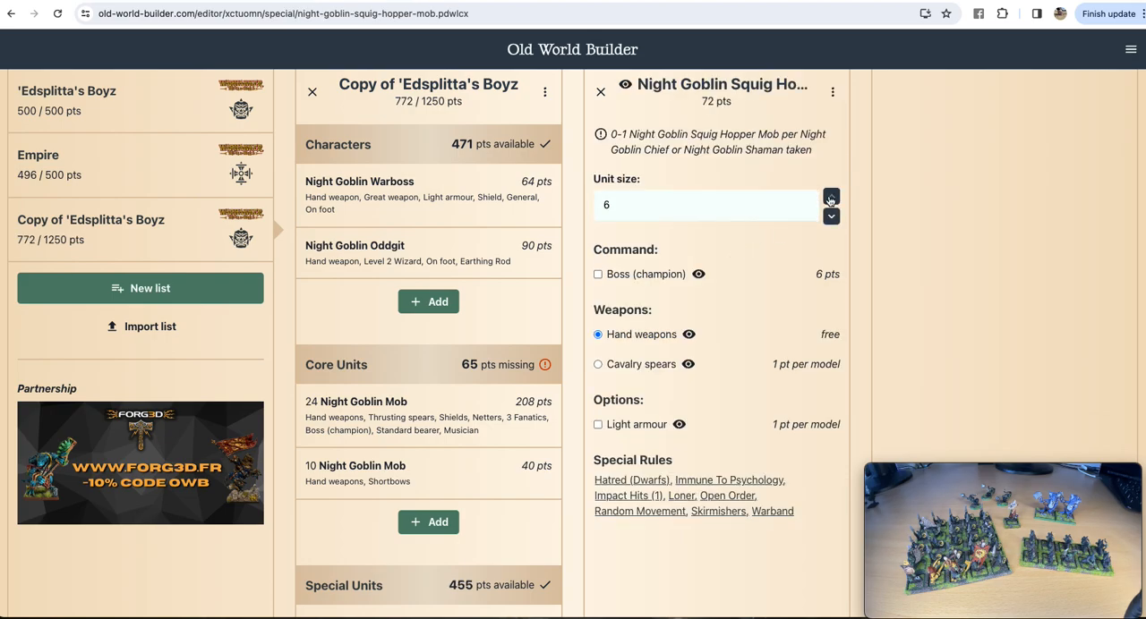
{"action": "left_click", "coordinate": [830, 199]}
{"action": "left_click", "coordinate": [831, 200]}
{"action": "left_click", "coordinate": [831, 200]}
{"action": "left_click", "coordinate": [831, 200]}
{"action": "left_click", "coordinate": [831, 200]}
{"action": "left_click", "coordinate": [831, 199]}
{"action": "left_click", "coordinate": [831, 216]}
{"action": "left_click", "coordinate": [831, 217]}
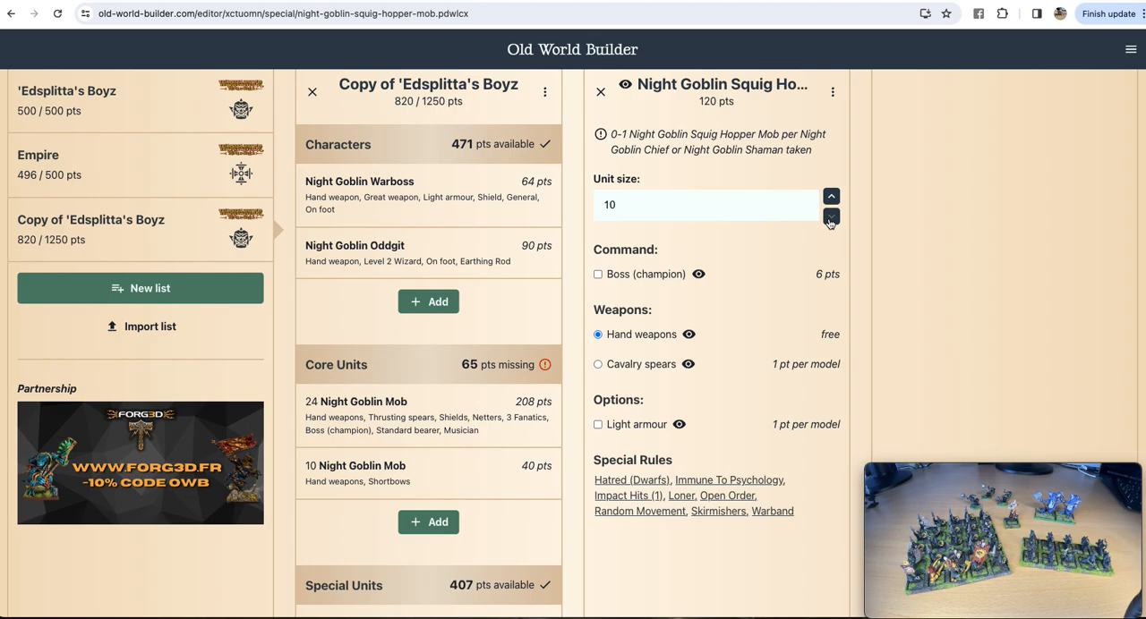
{"action": "left_click", "coordinate": [597, 274]}
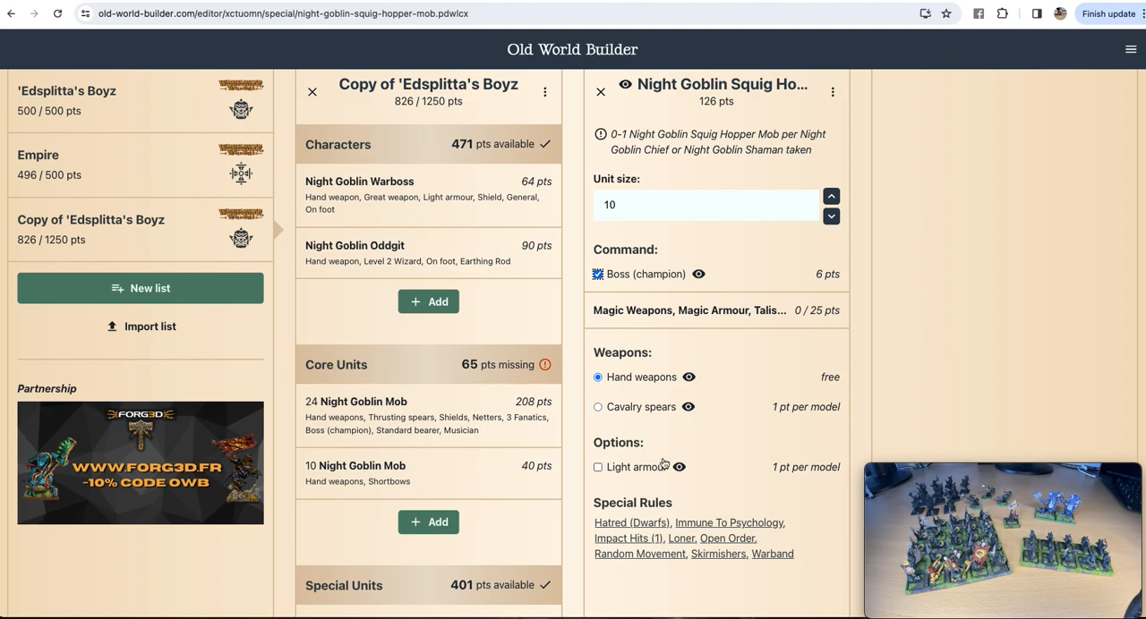
{"action": "left_click", "coordinate": [600, 91]}
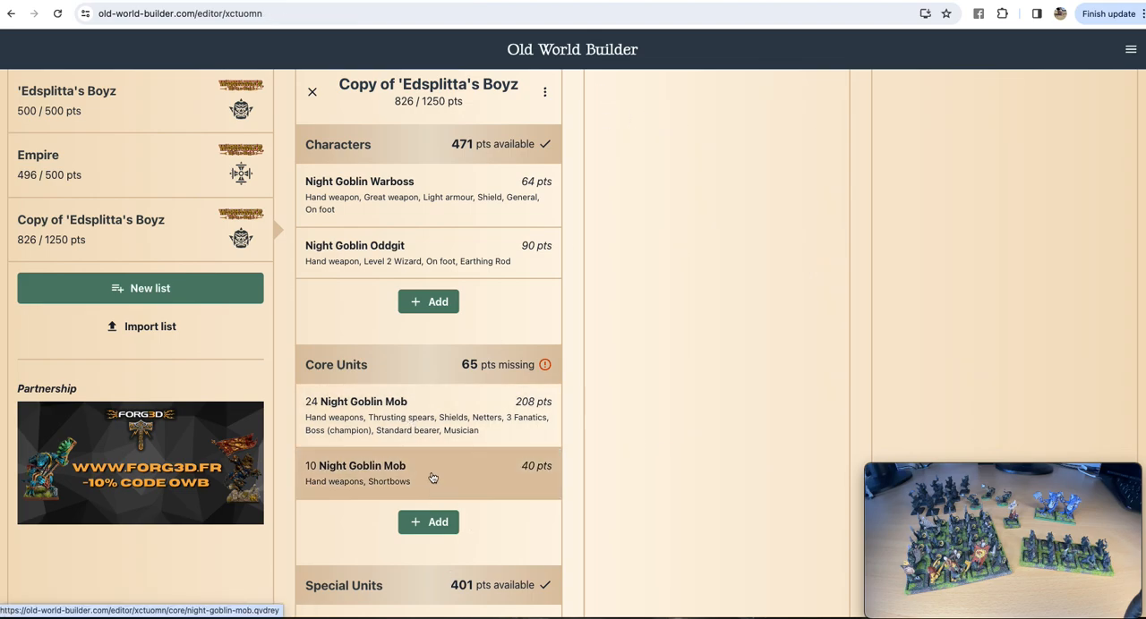
Step: Review the list's units and open the selection of characters that can be added
{"action": "scroll", "coordinate": [498, 480], "scroll_direction": "down", "scroll_amount": 3}
{"action": "scroll", "coordinate": [499, 482], "scroll_direction": "down", "scroll_amount": 2}
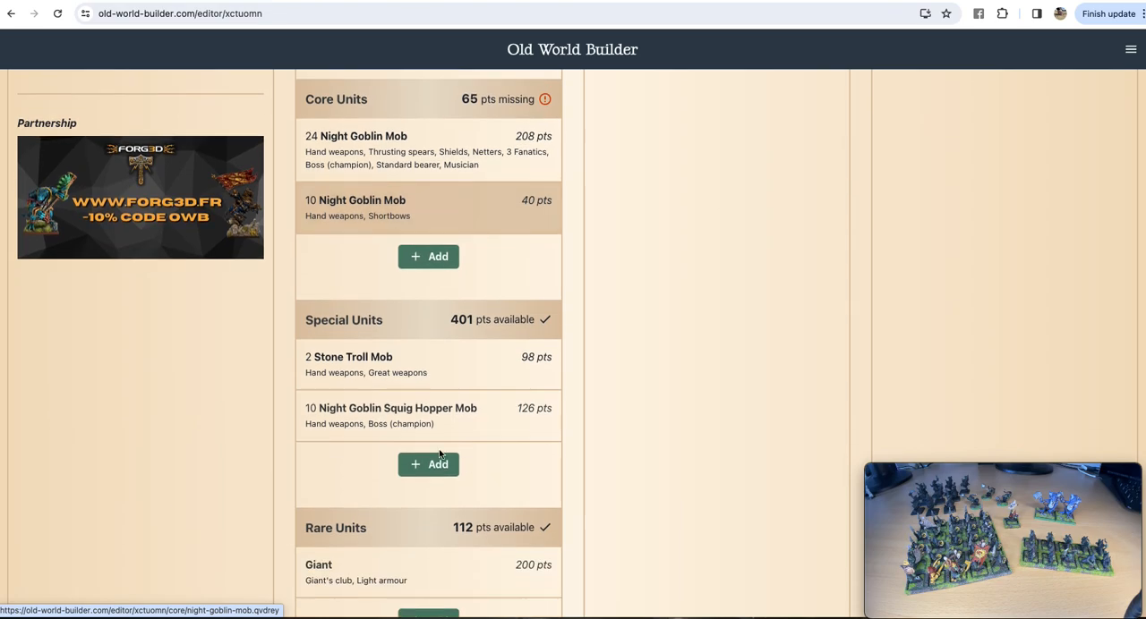
{"action": "scroll", "coordinate": [560, 424], "scroll_direction": "up", "scroll_amount": 5}
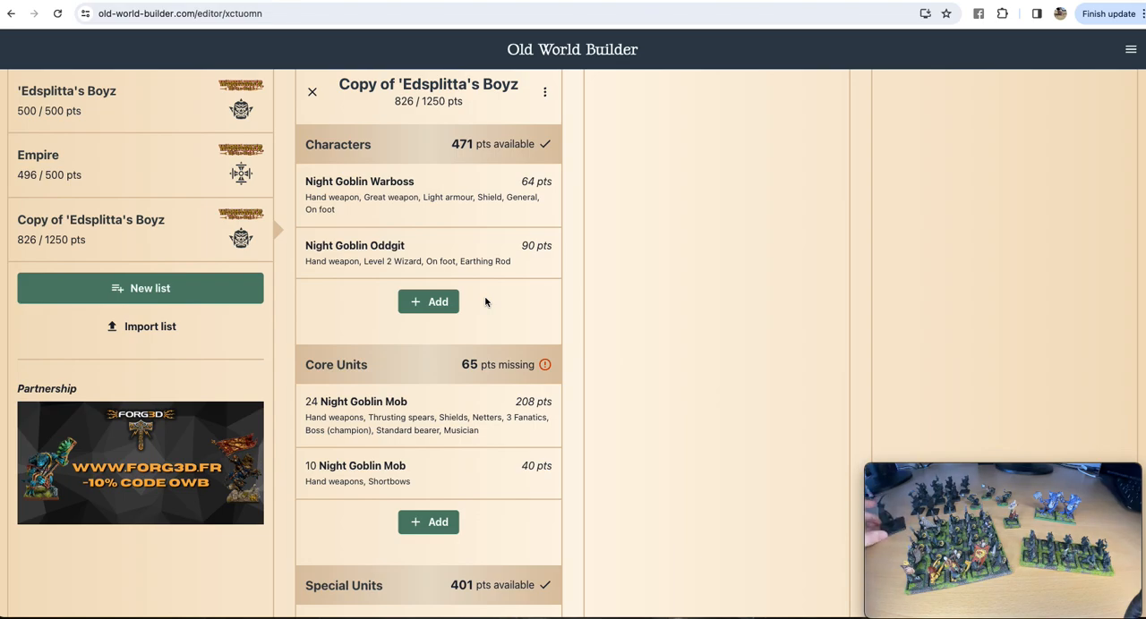
{"action": "left_click", "coordinate": [438, 302]}
{"action": "scroll", "coordinate": [729, 429], "scroll_direction": "down", "scroll_amount": 3}
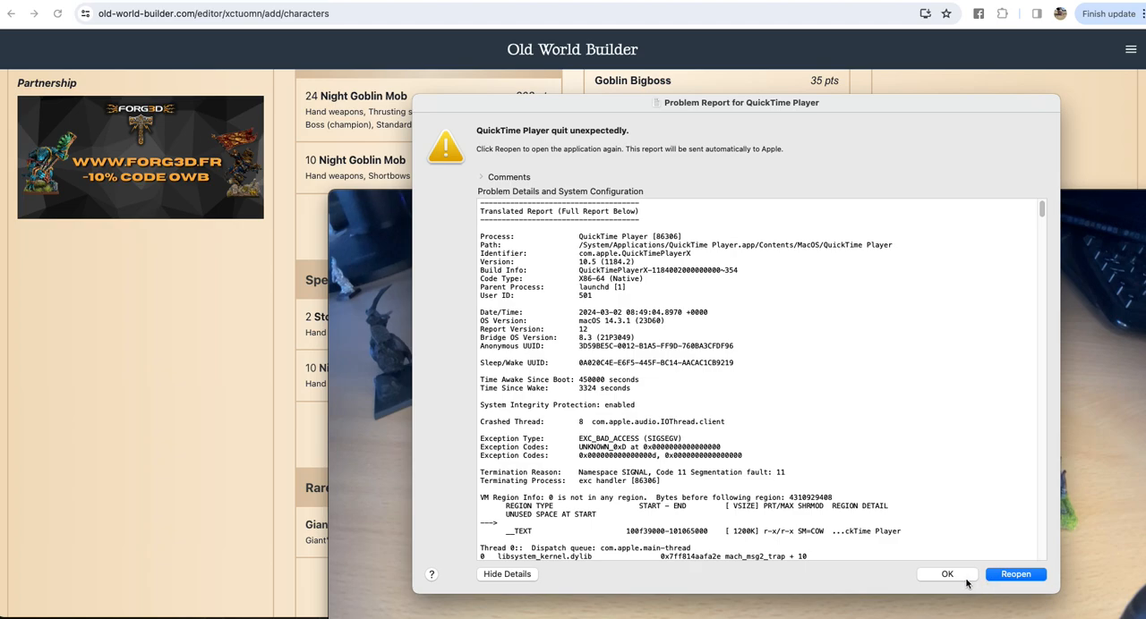
Step: Reopen QuickTime Player from its problem report and shrink the movie recording preview away from the army list
{"action": "left_click", "coordinate": [1011, 574]}
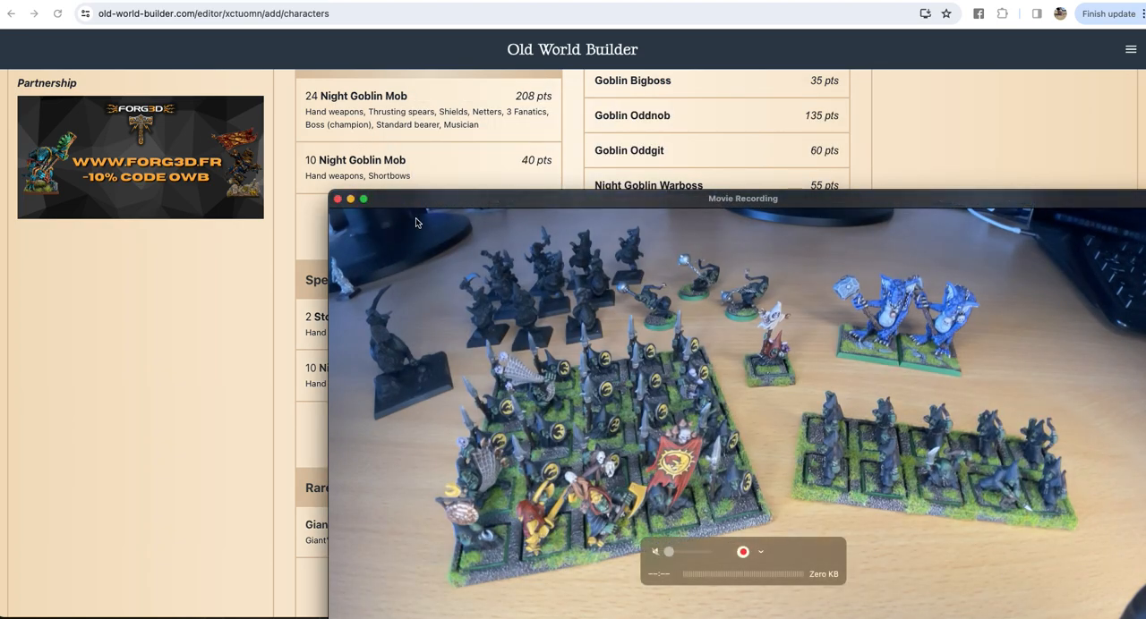
{"action": "left_click_drag", "start_coordinate": [392, 200], "coordinate": [1028, 476]}
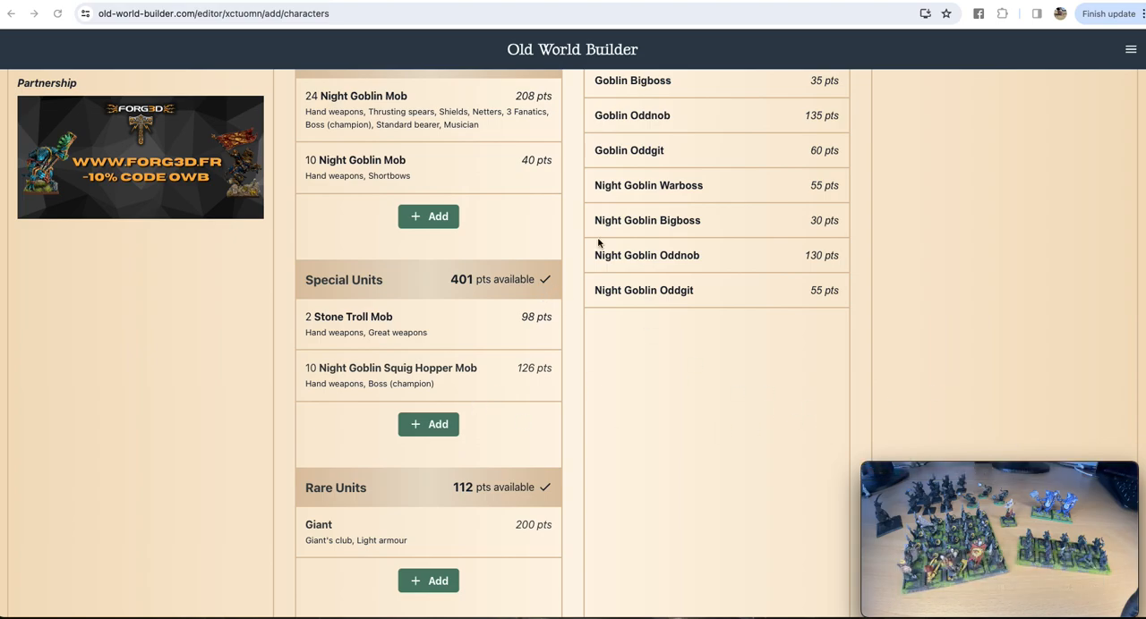
Step: Add a second Night Goblin Warboss to the Characters and equip it with light armour
{"action": "scroll", "coordinate": [717, 289], "scroll_direction": "up", "scroll_amount": 1}
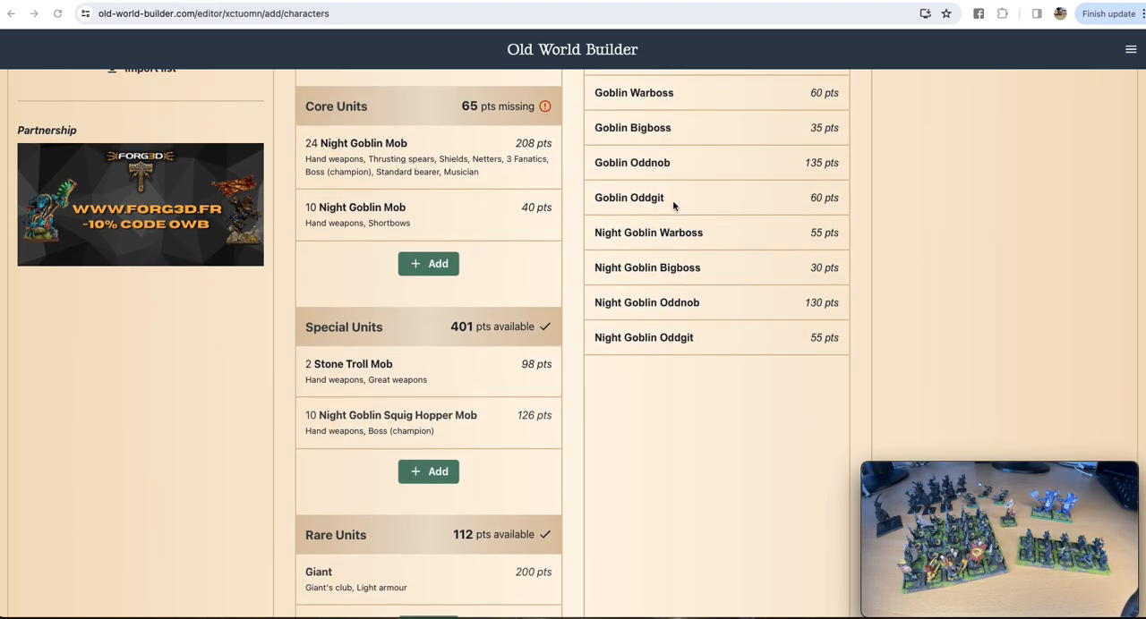
{"action": "left_click", "coordinate": [686, 235]}
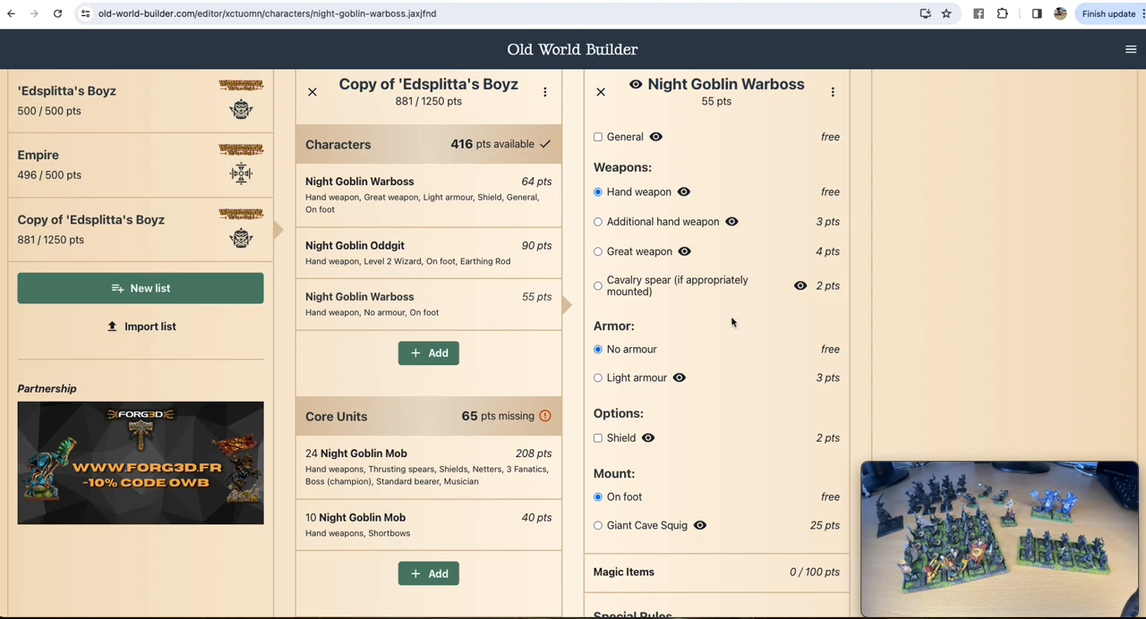
{"action": "scroll", "coordinate": [671, 374], "scroll_direction": "down", "scroll_amount": 1}
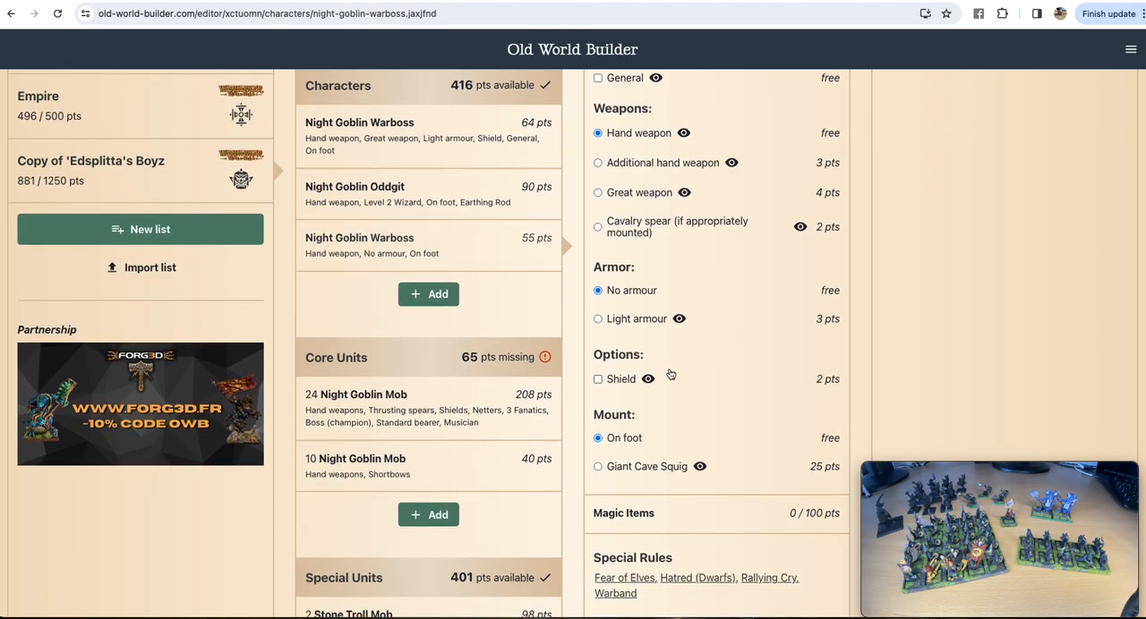
{"action": "left_click", "coordinate": [597, 319]}
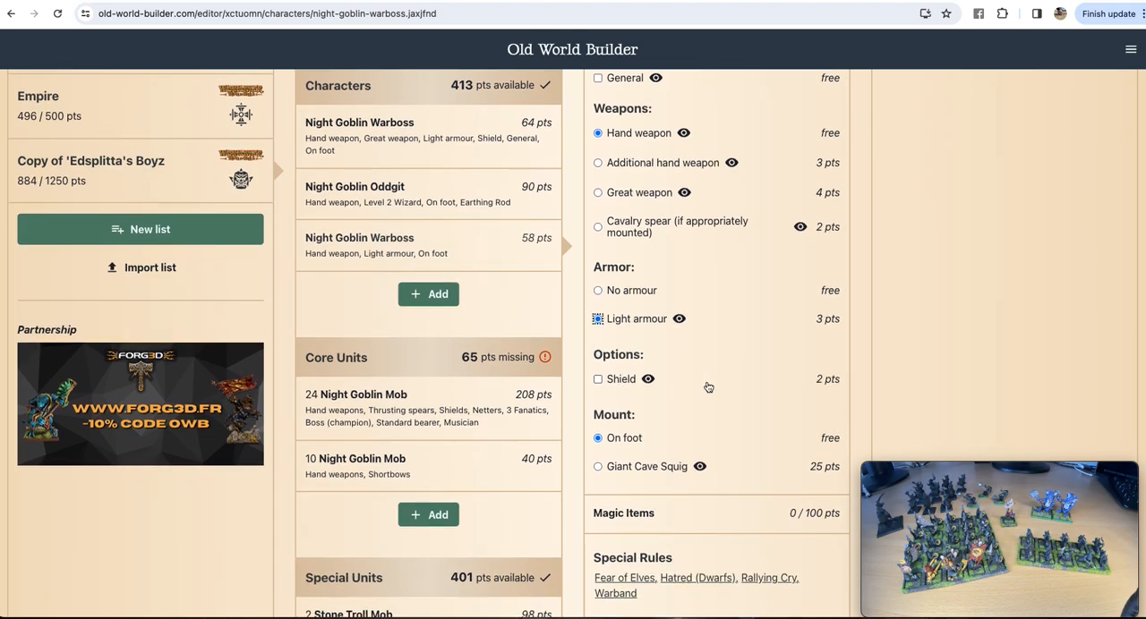
Step: Give the second Night Goblin Warboss a shield and mount it on a Giant Cave Squig
{"action": "left_click", "coordinate": [597, 379]}
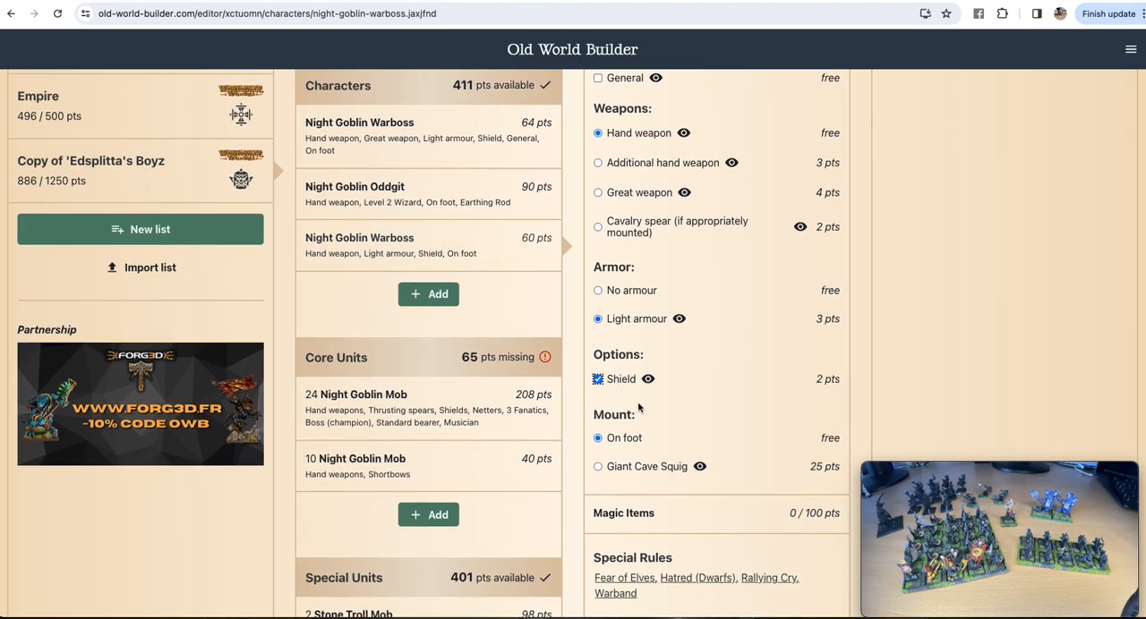
{"action": "left_click", "coordinate": [599, 467]}
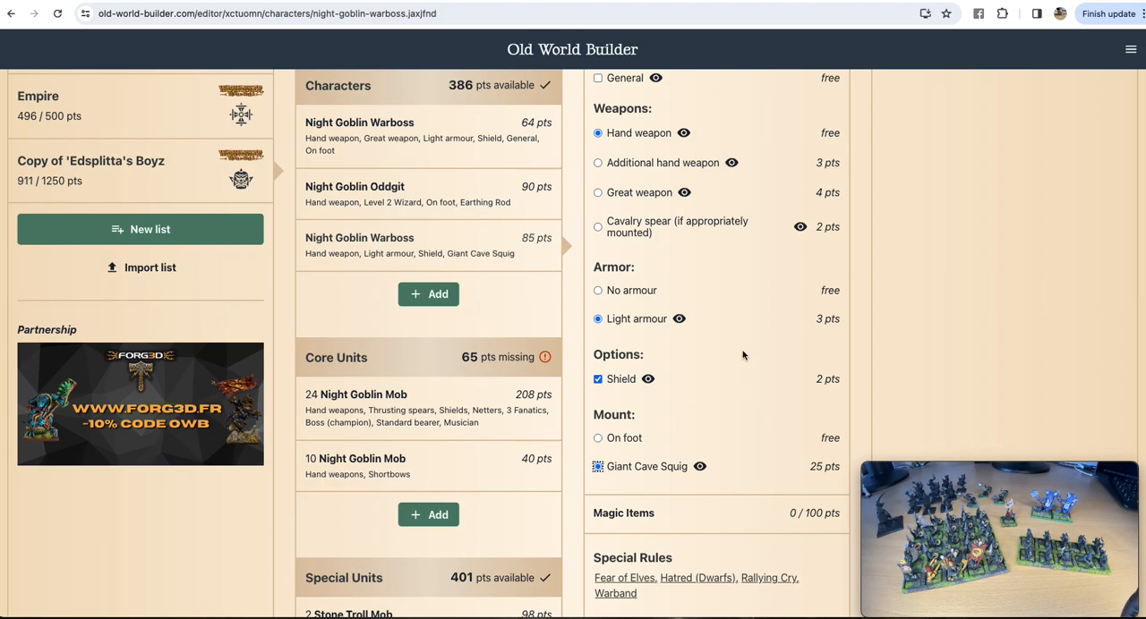
{"action": "scroll", "coordinate": [742, 355], "scroll_direction": "down", "scroll_amount": 3}
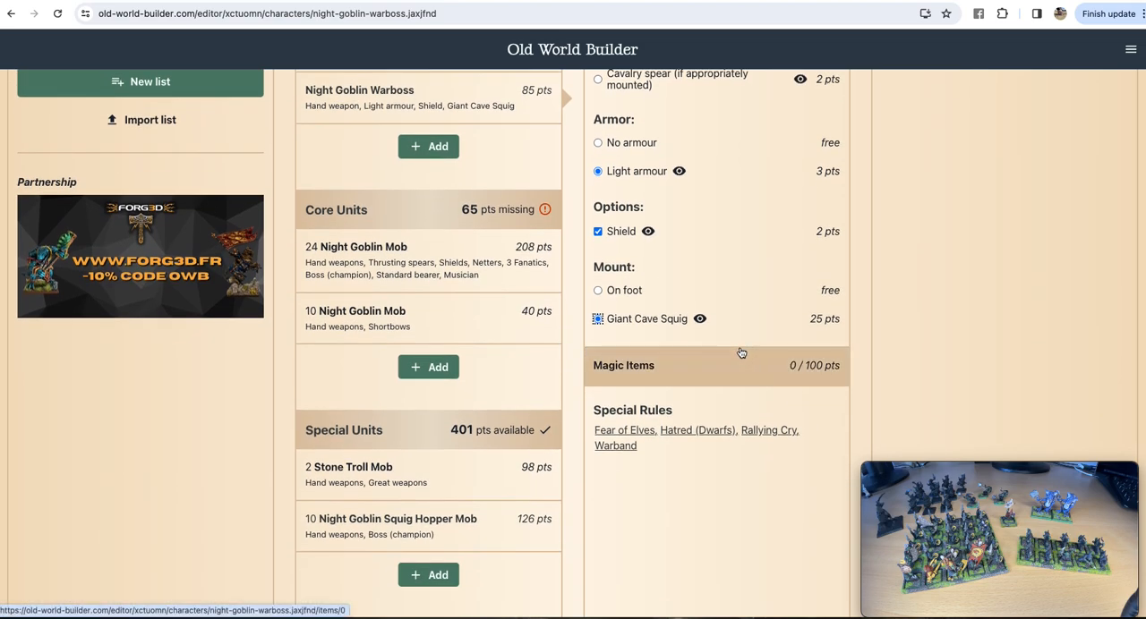
{"action": "scroll", "coordinate": [704, 532], "scroll_direction": "down", "scroll_amount": 7}
{"action": "scroll", "coordinate": [729, 465], "scroll_direction": "up", "scroll_amount": 11}
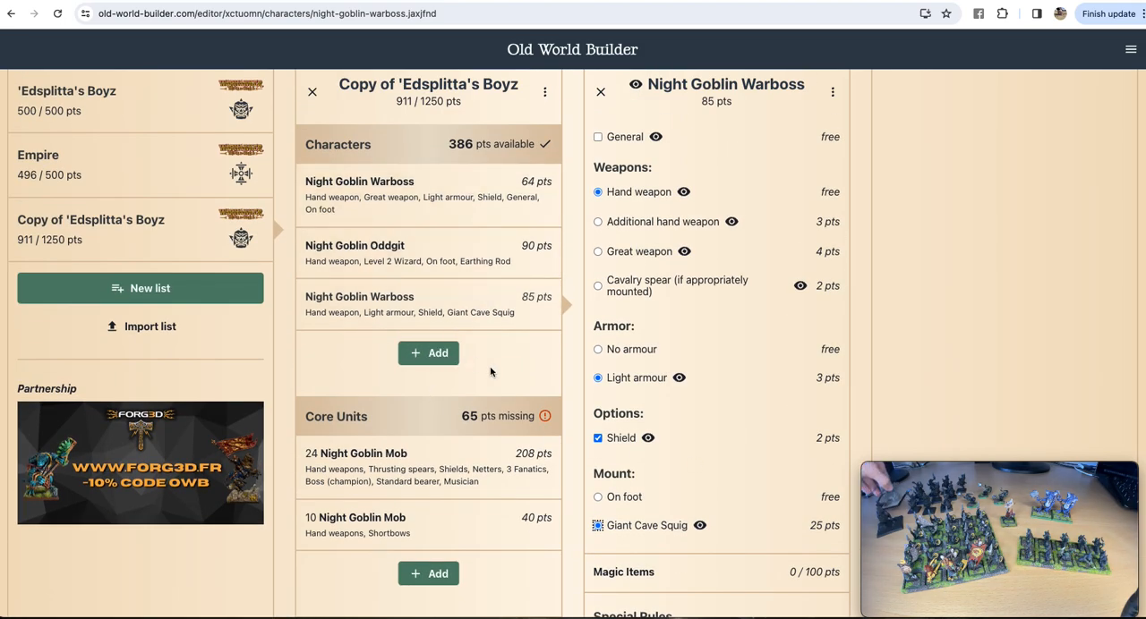
Step: Add a third Night Goblin Warboss to the Characters with a Giant Cave Squig mount, cavalry spear and light armour
{"action": "left_click", "coordinate": [435, 356]}
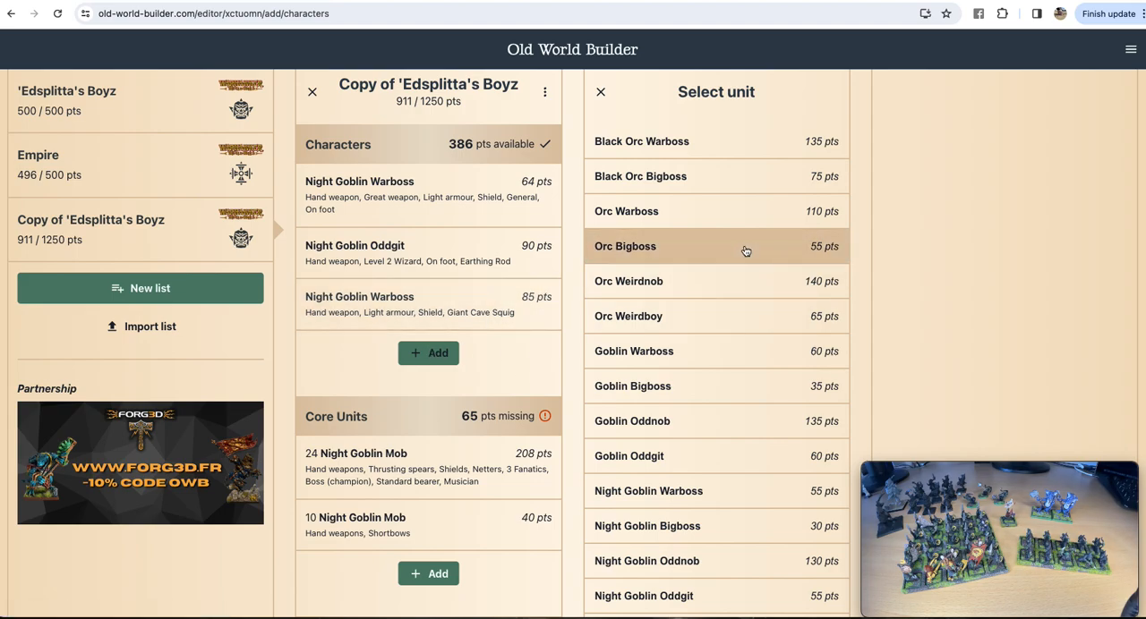
{"action": "scroll", "coordinate": [745, 251], "scroll_direction": "down", "scroll_amount": 3}
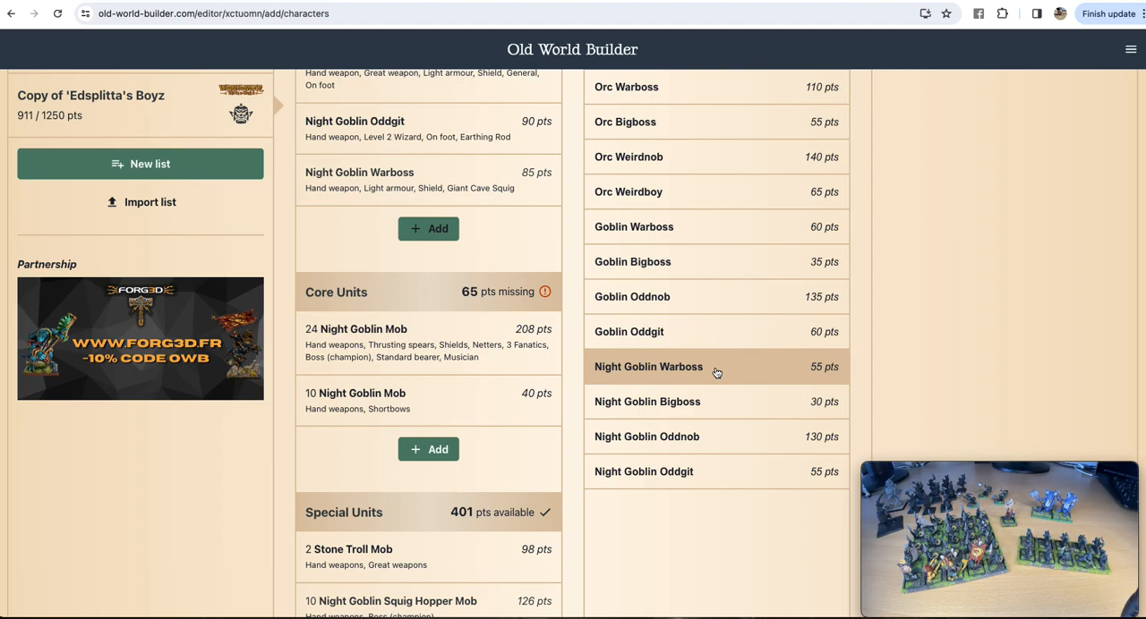
{"action": "left_click", "coordinate": [716, 373]}
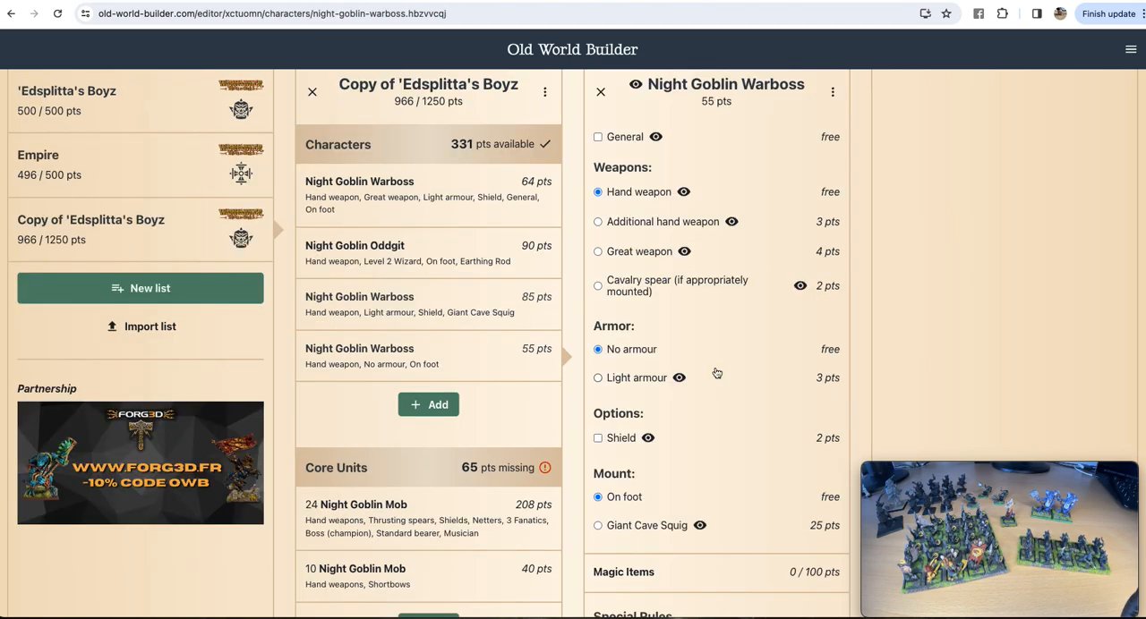
{"action": "left_click", "coordinate": [598, 527]}
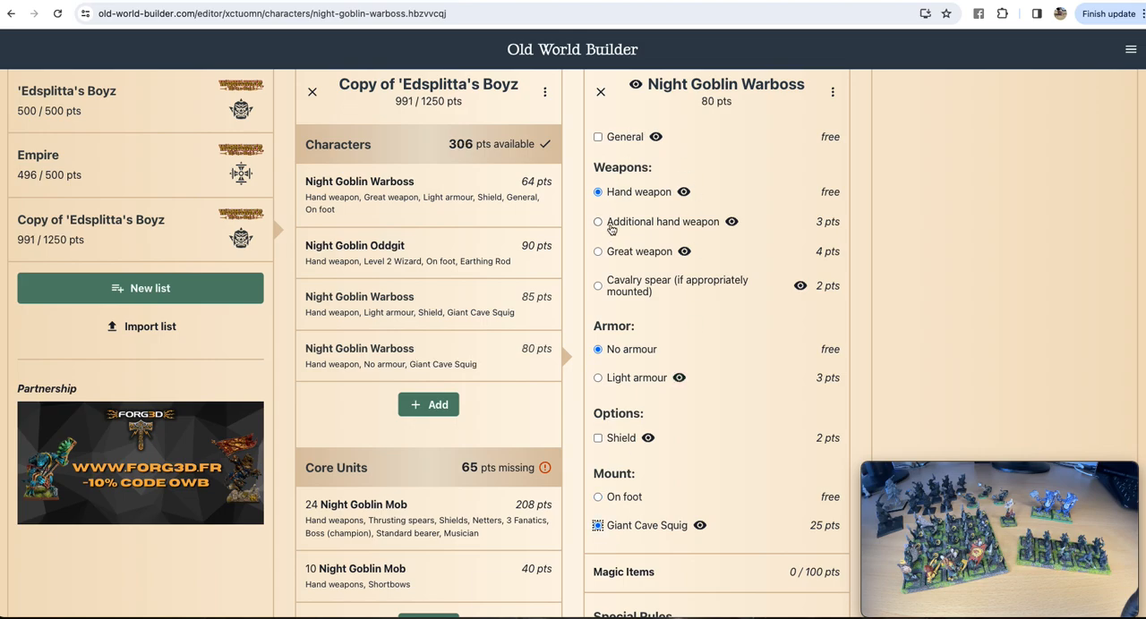
{"action": "left_click", "coordinate": [598, 286]}
{"action": "left_click", "coordinate": [598, 377]}
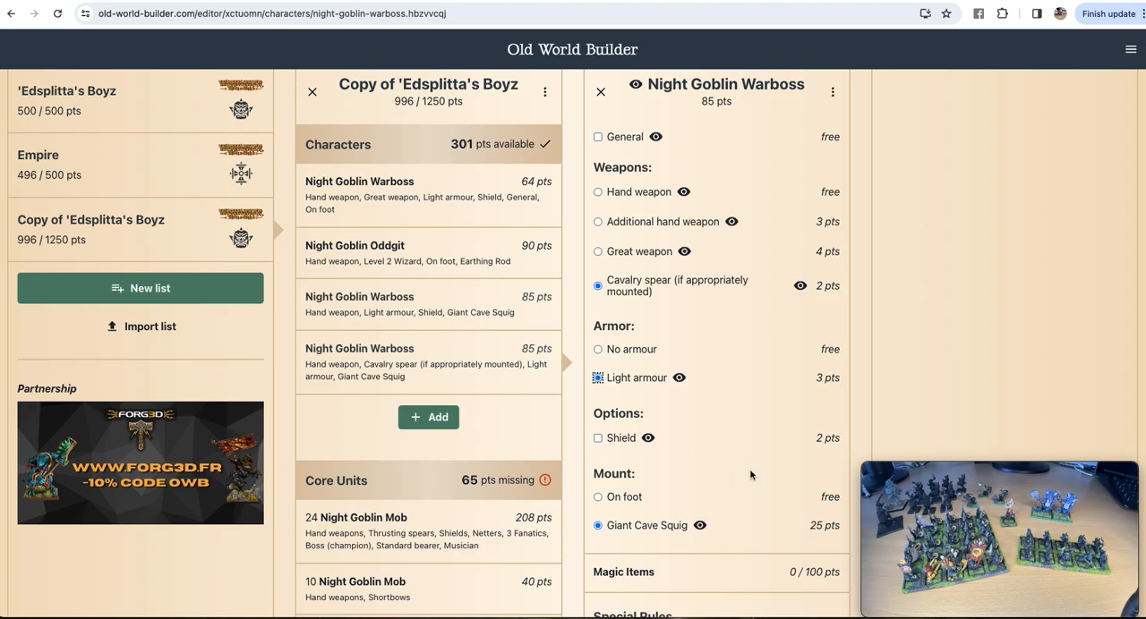
{"action": "scroll", "coordinate": [737, 381], "scroll_direction": "down", "scroll_amount": 2}
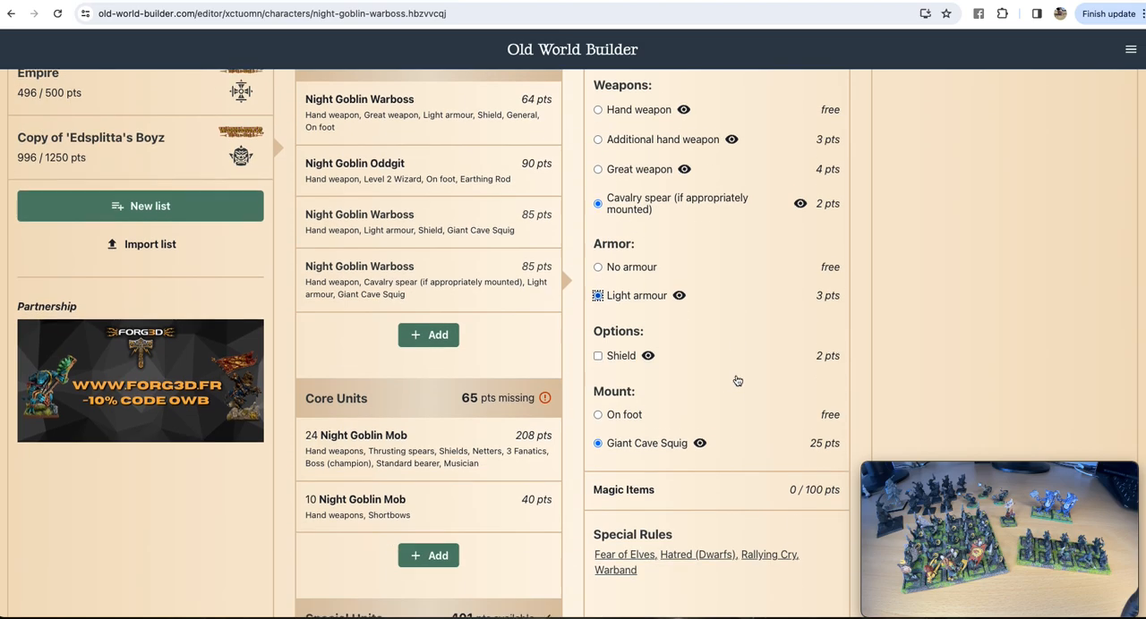
{"action": "scroll", "coordinate": [736, 381], "scroll_direction": "up", "scroll_amount": 2}
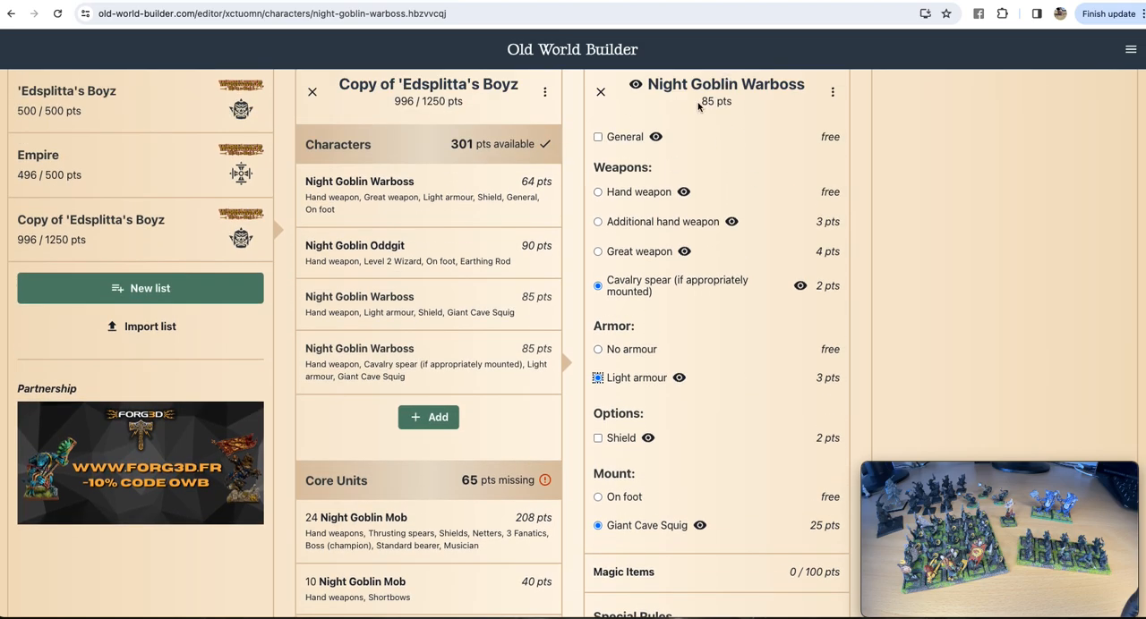
{"action": "triple_click", "coordinate": [704, 104]}
{"action": "left_click", "coordinate": [719, 109]}
{"action": "mouse_move", "coordinate": [890, 502]}
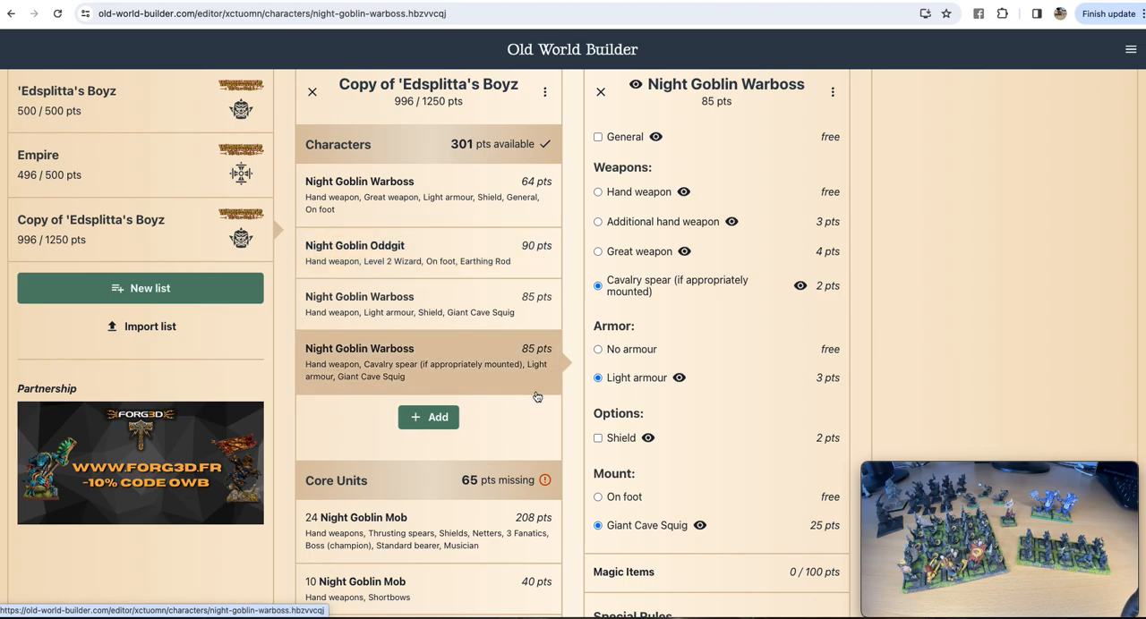
Step: Add a Snotling Mob to the Core Units
{"action": "scroll", "coordinate": [515, 403], "scroll_direction": "down", "scroll_amount": 5}
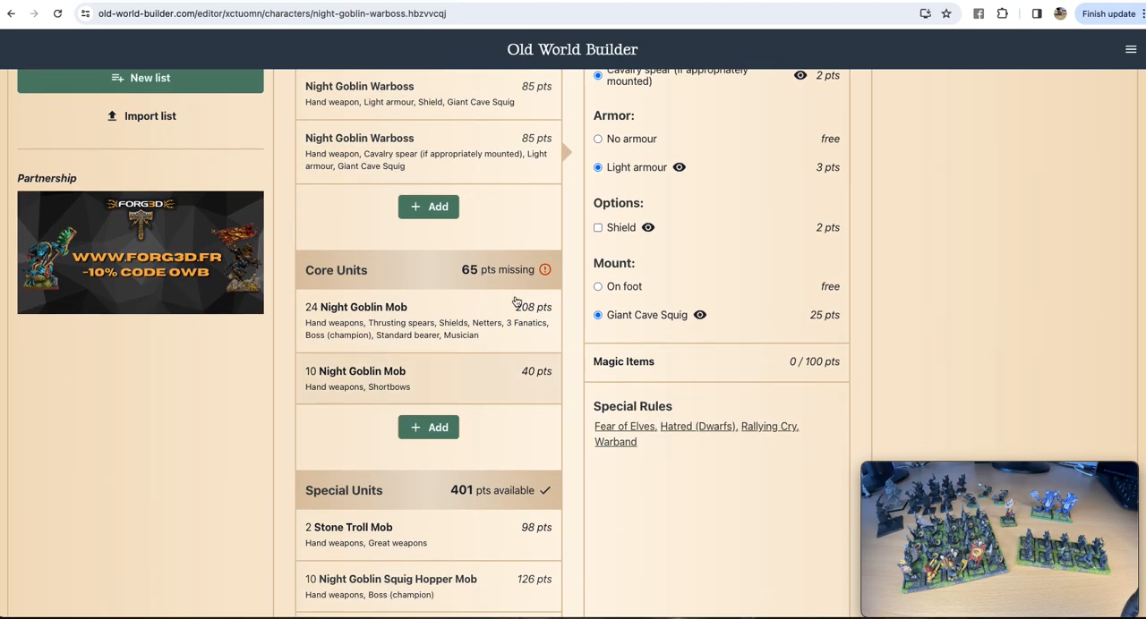
{"action": "left_click", "coordinate": [427, 427]}
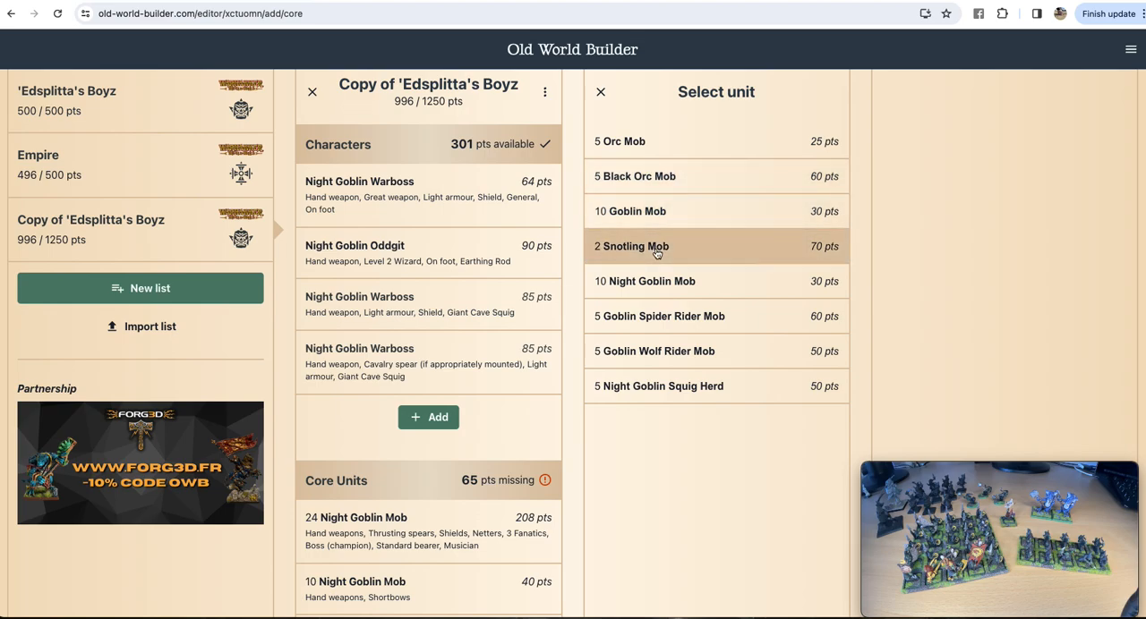
{"action": "left_click", "coordinate": [721, 249]}
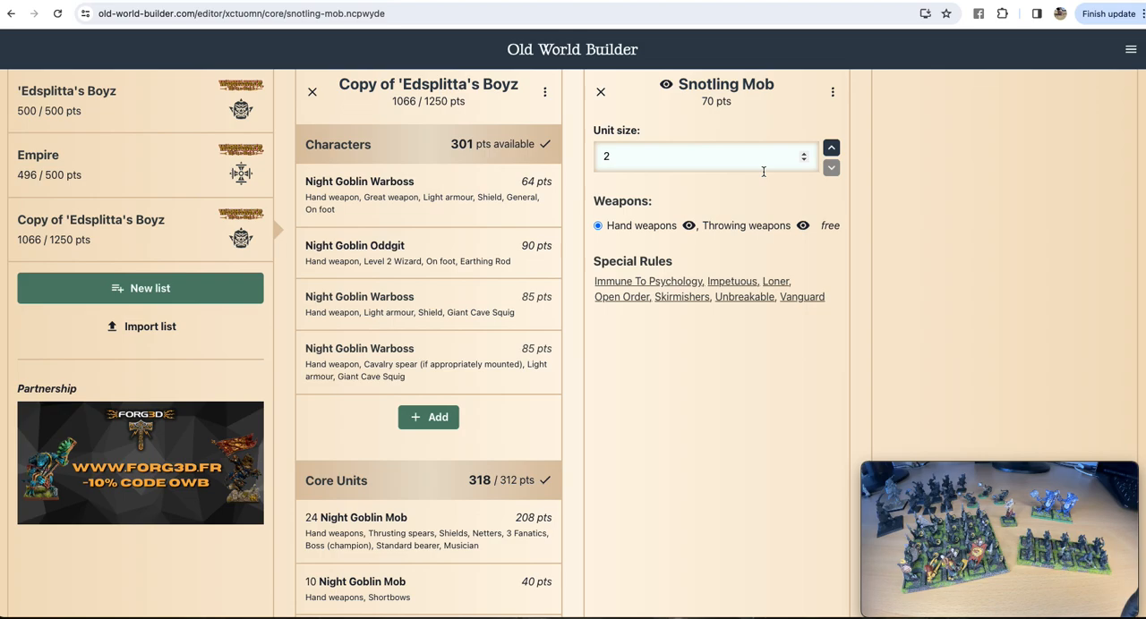
Step: Add a Doom Diver Catapult to the Rare Units and close its options
{"action": "scroll", "coordinate": [540, 351], "scroll_direction": "down", "scroll_amount": 5}
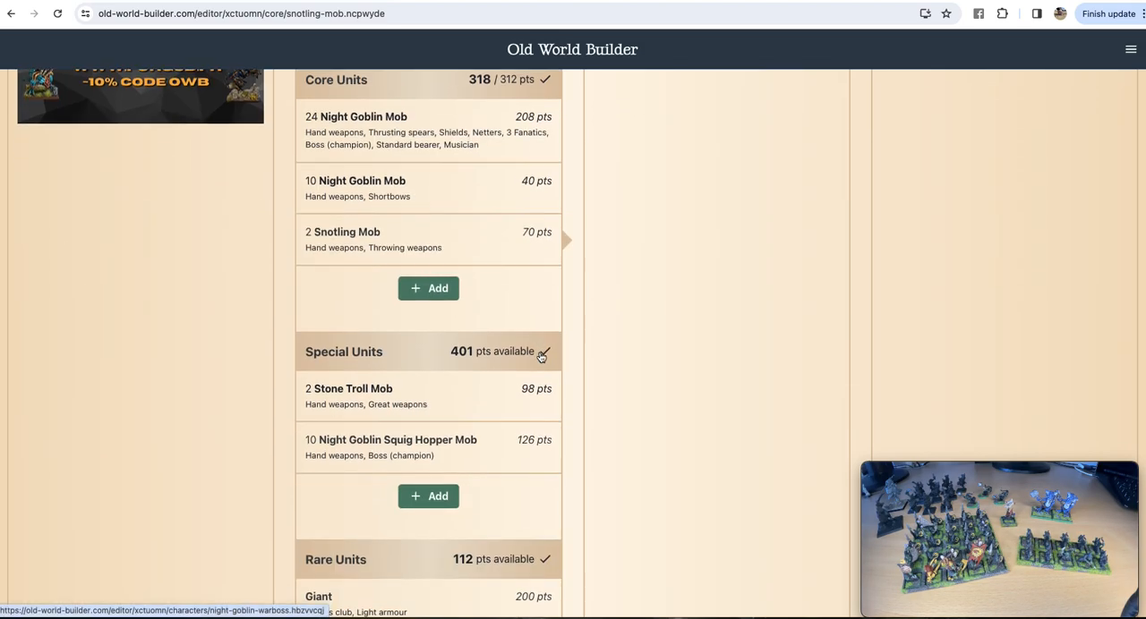
{"action": "scroll", "coordinate": [430, 438], "scroll_direction": "down", "scroll_amount": 3}
{"action": "left_click", "coordinate": [430, 422]}
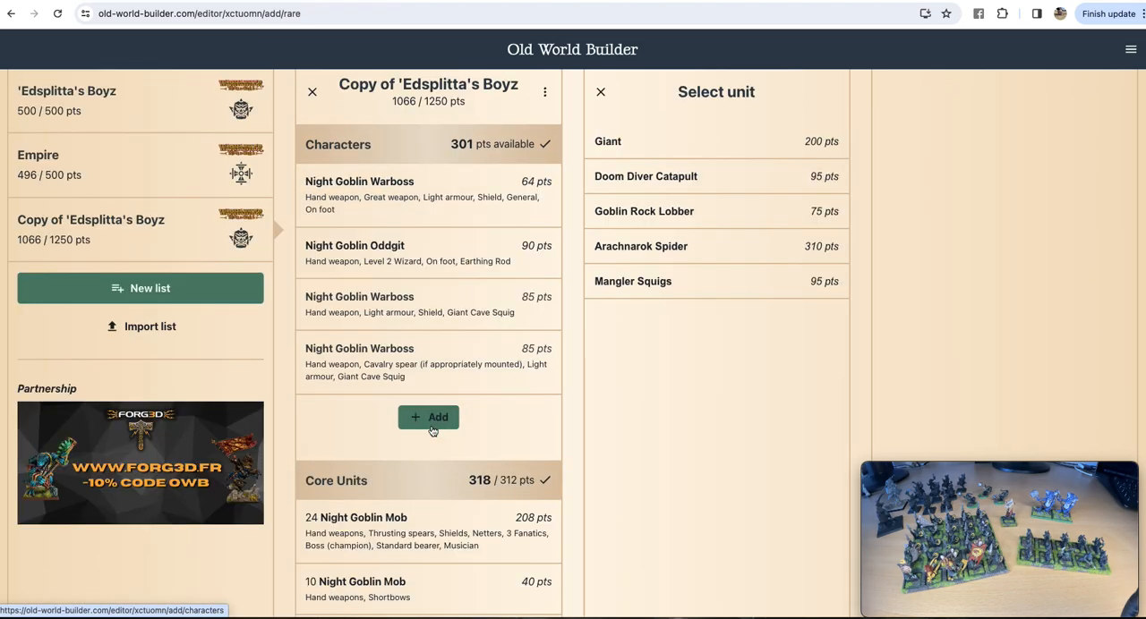
{"action": "scroll", "coordinate": [429, 268], "scroll_direction": "down", "scroll_amount": 2}
{"action": "scroll", "coordinate": [657, 238], "scroll_direction": "up", "scroll_amount": 2}
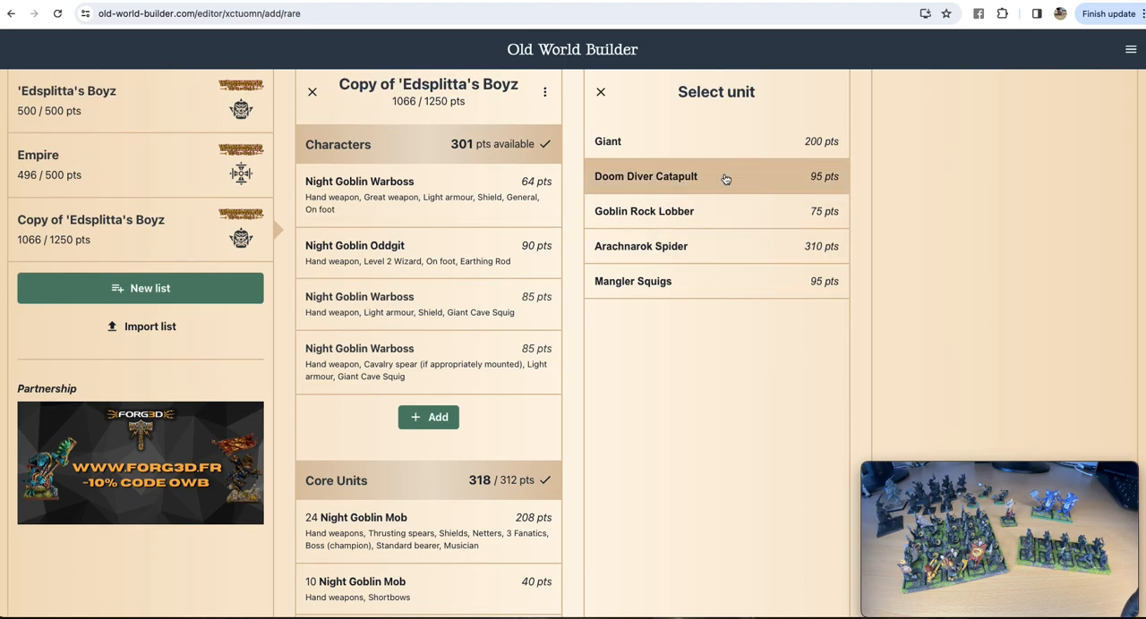
{"action": "left_click", "coordinate": [727, 178]}
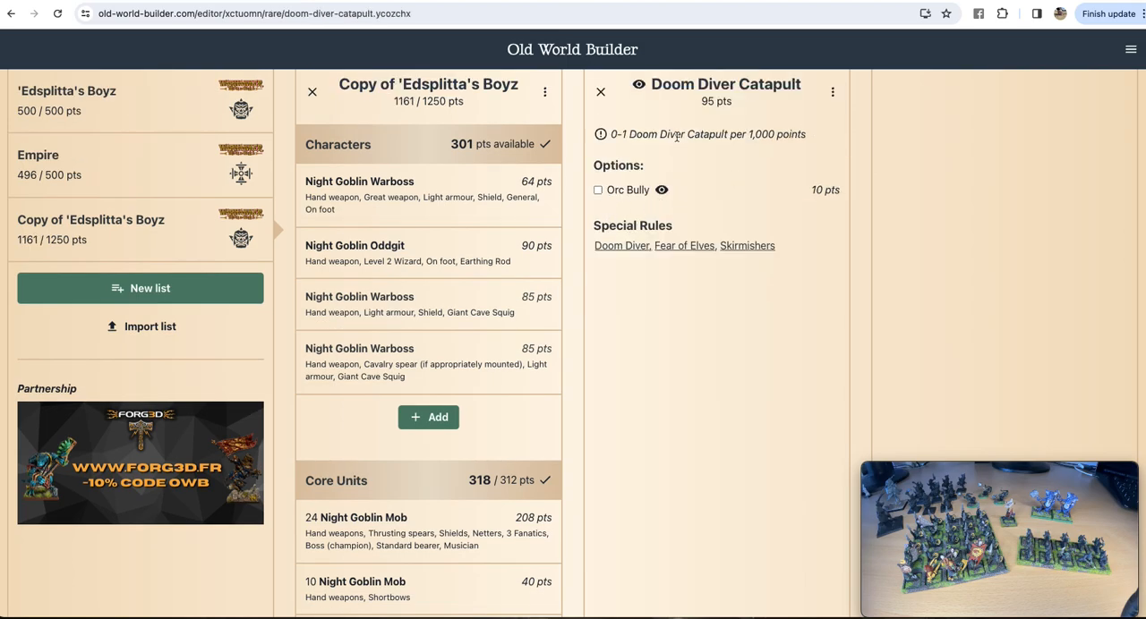
{"action": "left_click", "coordinate": [602, 101]}
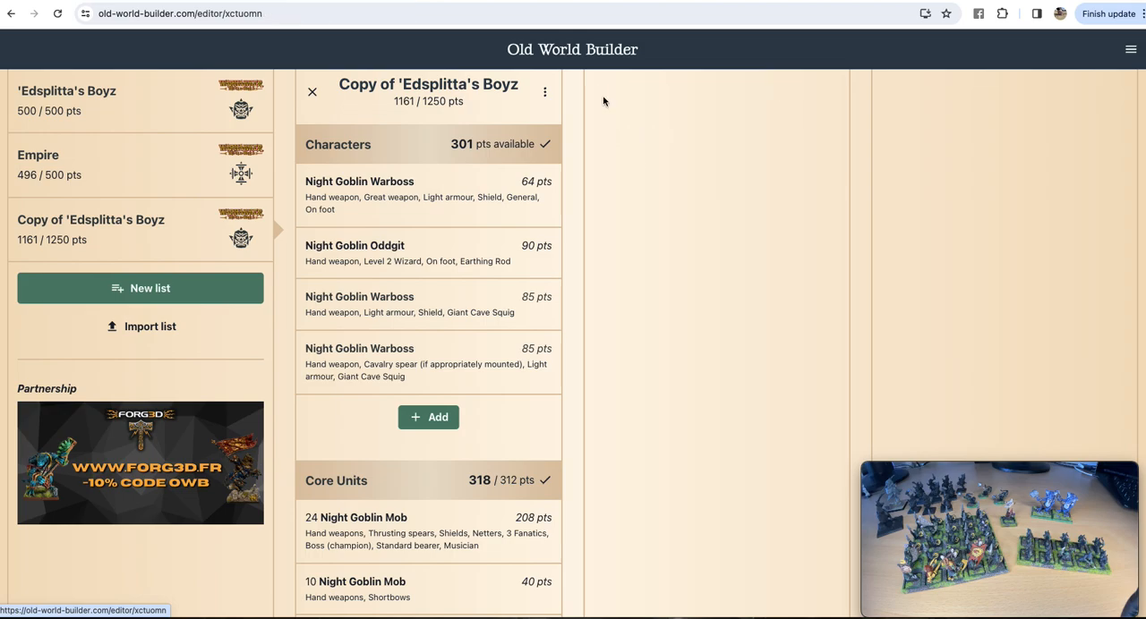
Step: Set the unit size of the Snotling Mob in the Core Units to 4
{"action": "scroll", "coordinate": [481, 351], "scroll_direction": "down", "scroll_amount": 10}
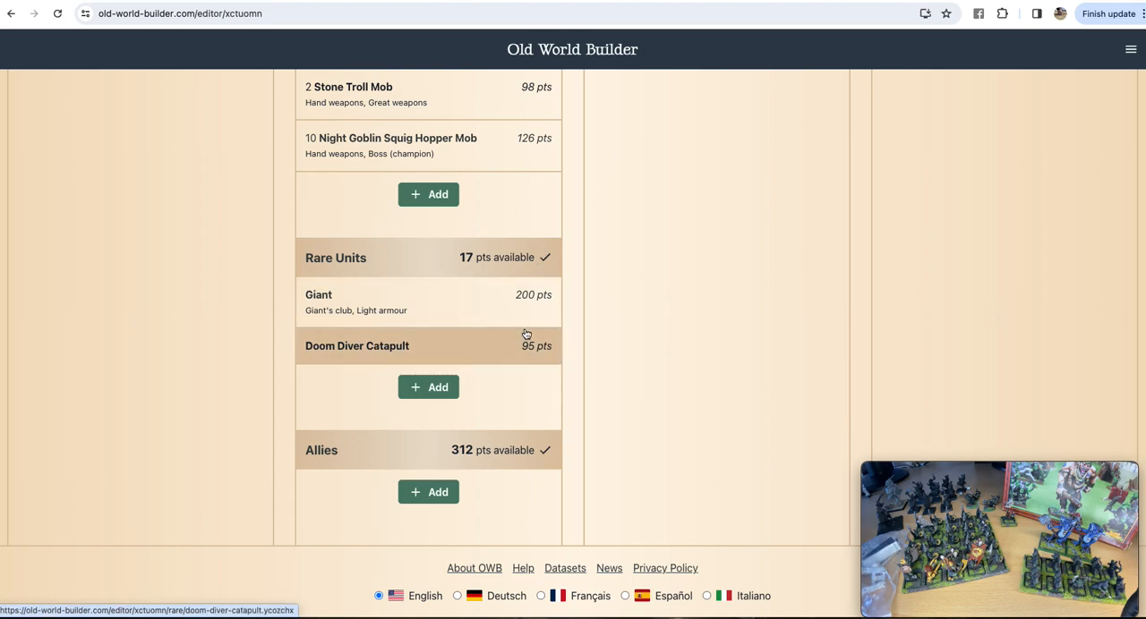
{"action": "scroll", "coordinate": [463, 327], "scroll_direction": "up", "scroll_amount": 2}
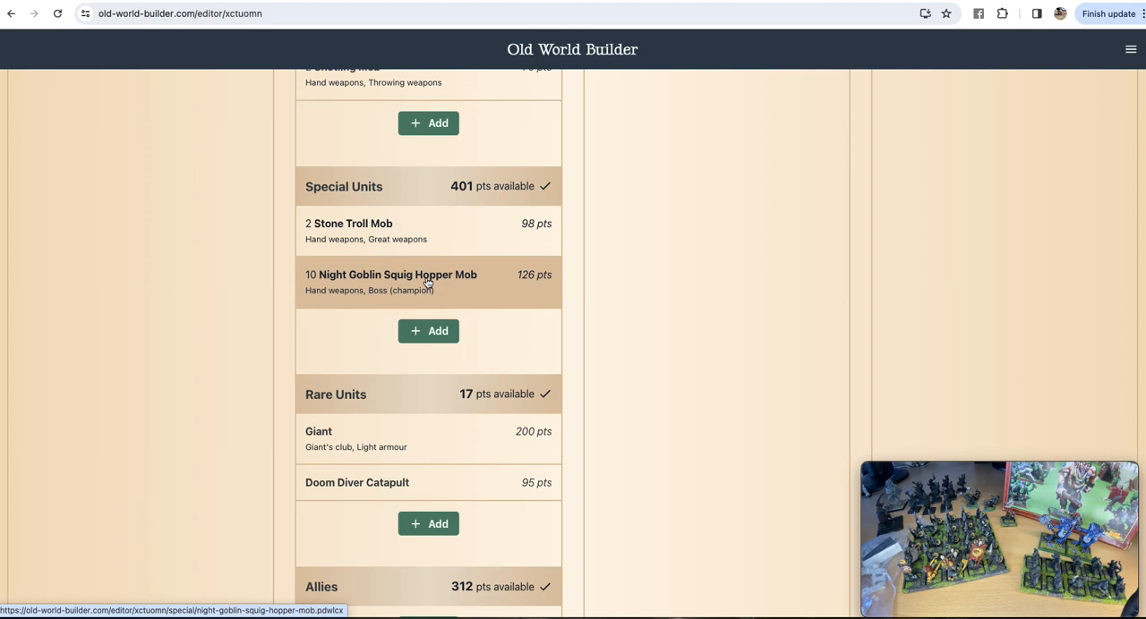
{"action": "scroll", "coordinate": [433, 229], "scroll_direction": "up", "scroll_amount": 2}
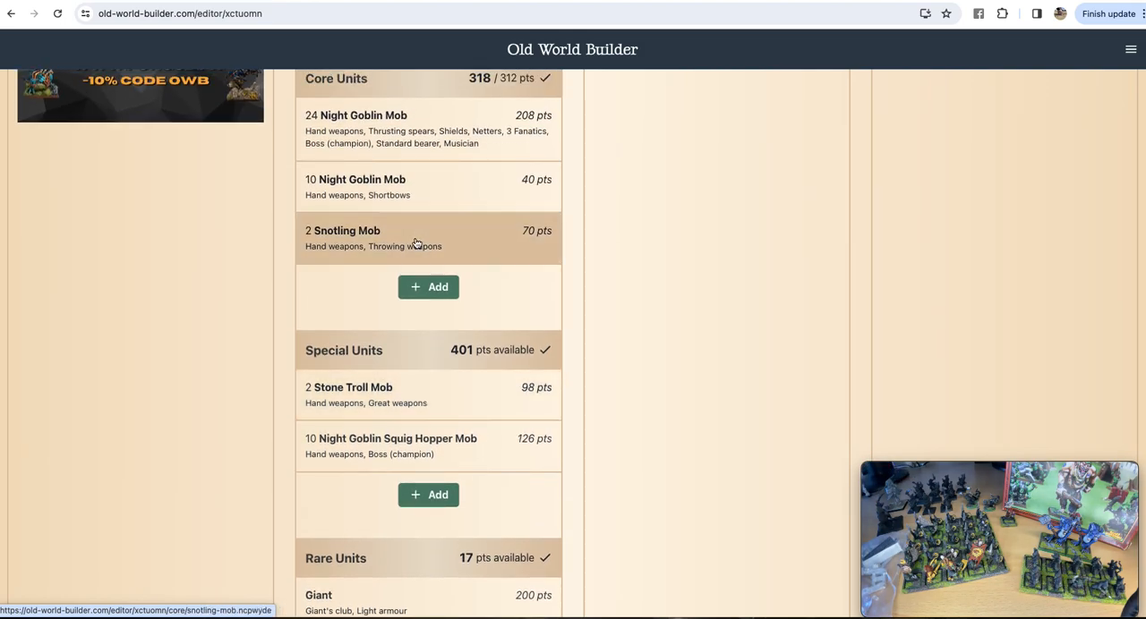
{"action": "scroll", "coordinate": [430, 197], "scroll_direction": "up", "scroll_amount": 5}
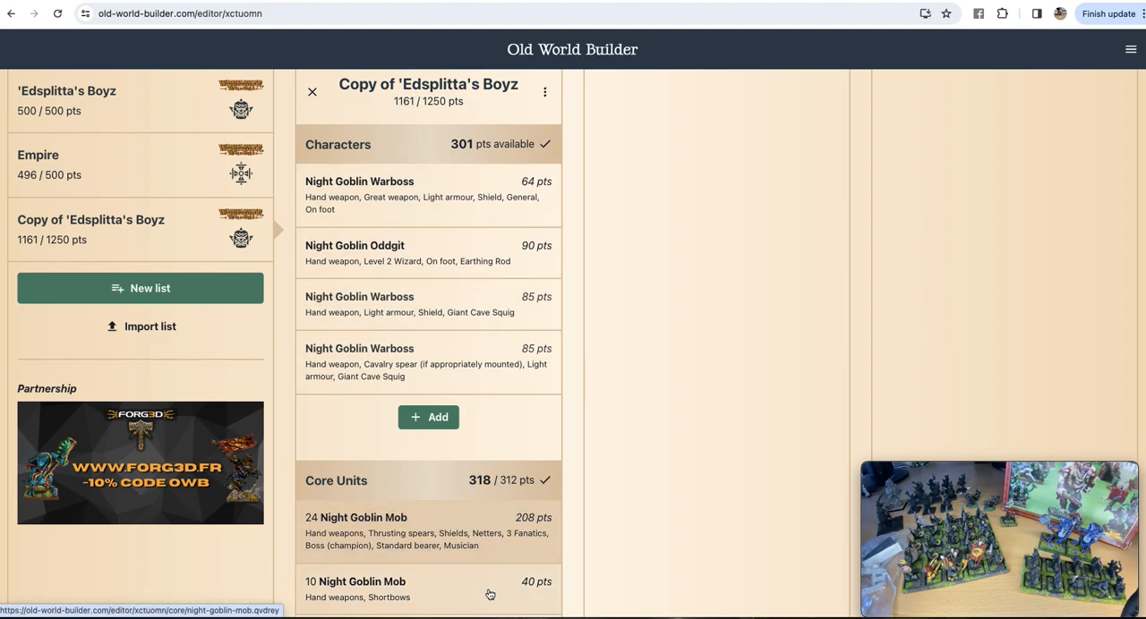
{"action": "scroll", "coordinate": [473, 422], "scroll_direction": "down", "scroll_amount": 3}
{"action": "left_click", "coordinate": [470, 427]}
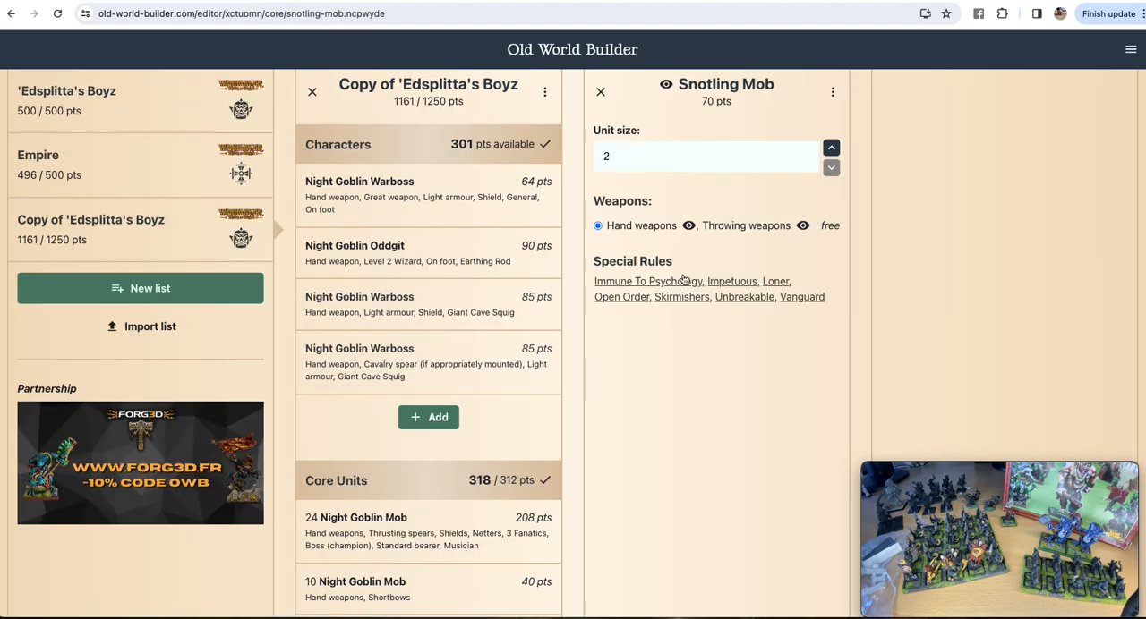
{"action": "left_click", "coordinate": [831, 150]}
{"action": "left_click", "coordinate": [832, 149]}
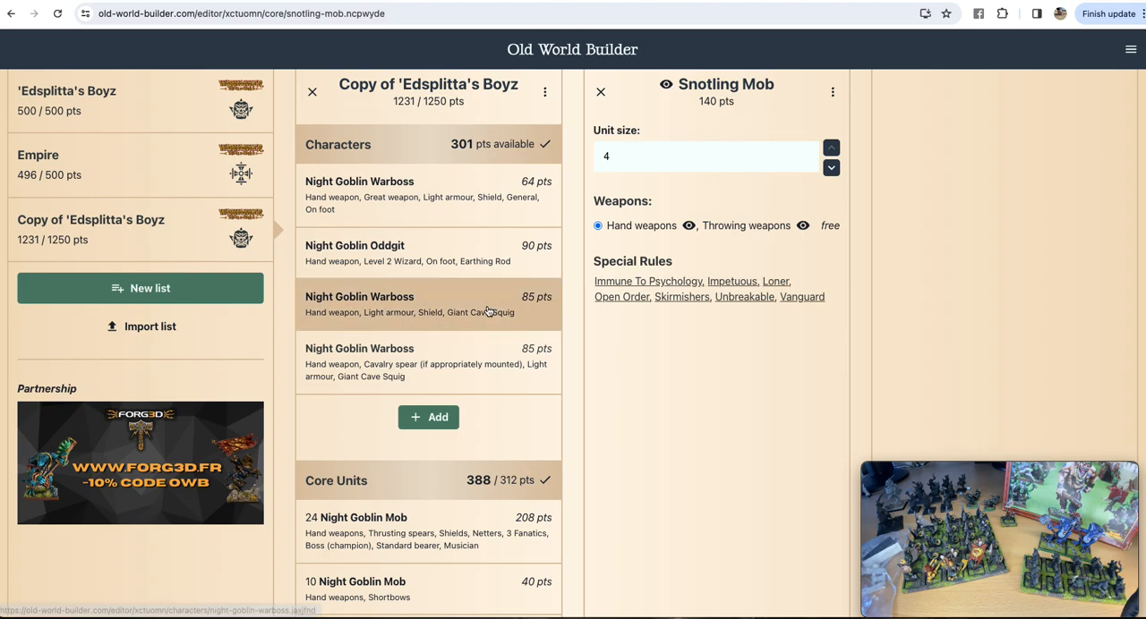
{"action": "left_click_drag", "start_coordinate": [402, 103], "coordinate": [416, 101]}
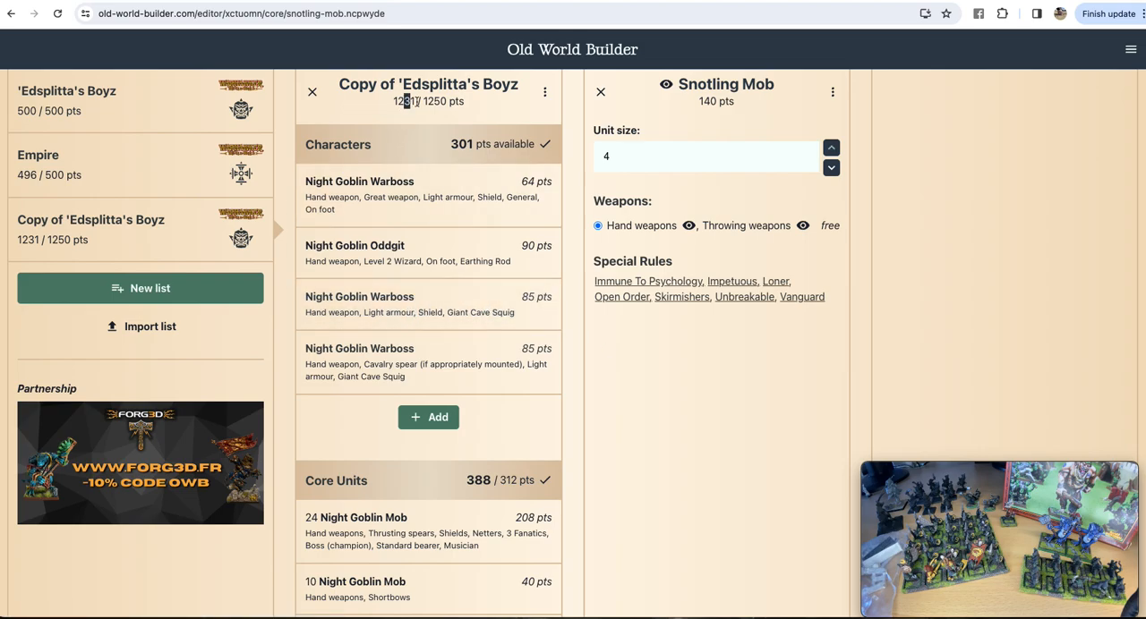
{"action": "left_click", "coordinate": [447, 123]}
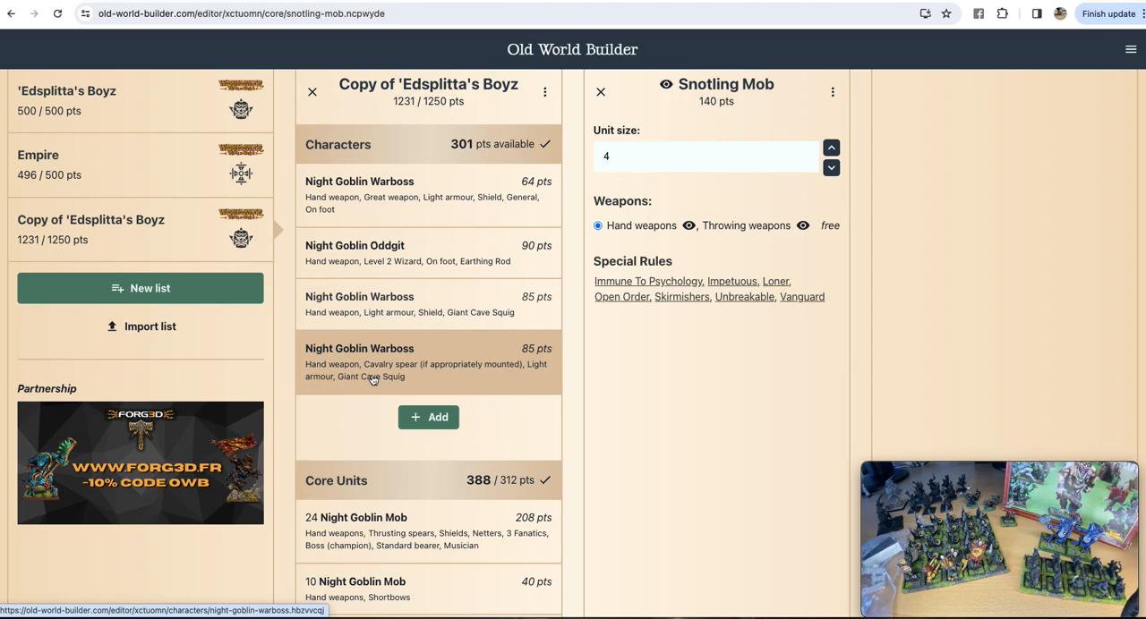
Step: Open the magic items for the Warboss with shield and Giant Cave Squig, and move the movie recording preview off the item list
{"action": "left_click", "coordinate": [414, 305]}
{"action": "scroll", "coordinate": [753, 303], "scroll_direction": "down", "scroll_amount": 5}
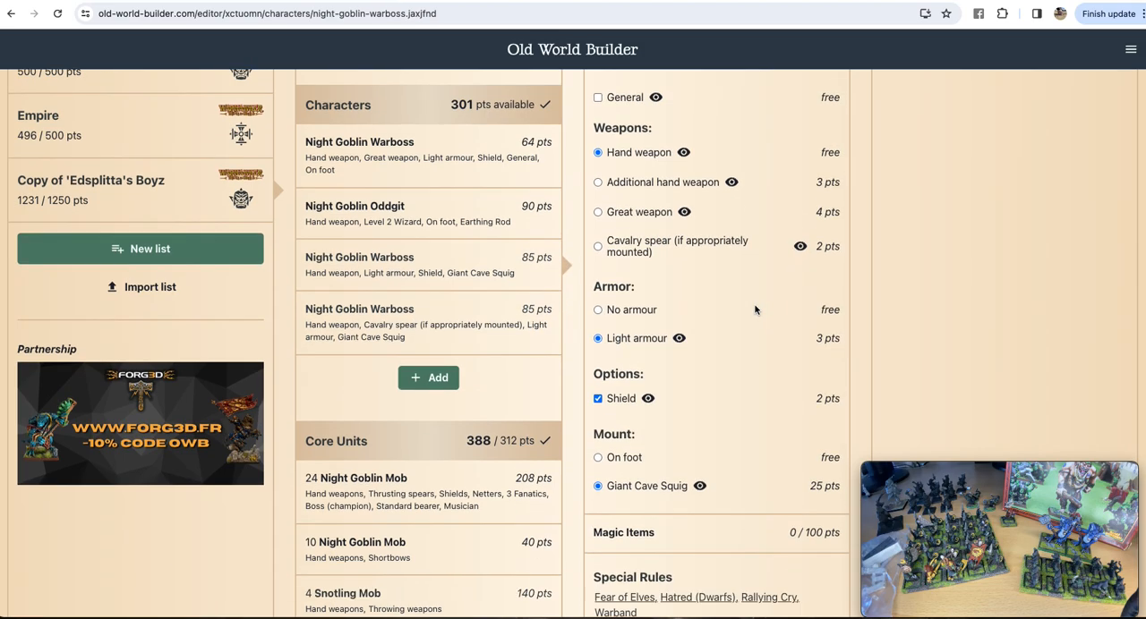
{"action": "left_click", "coordinate": [717, 190]}
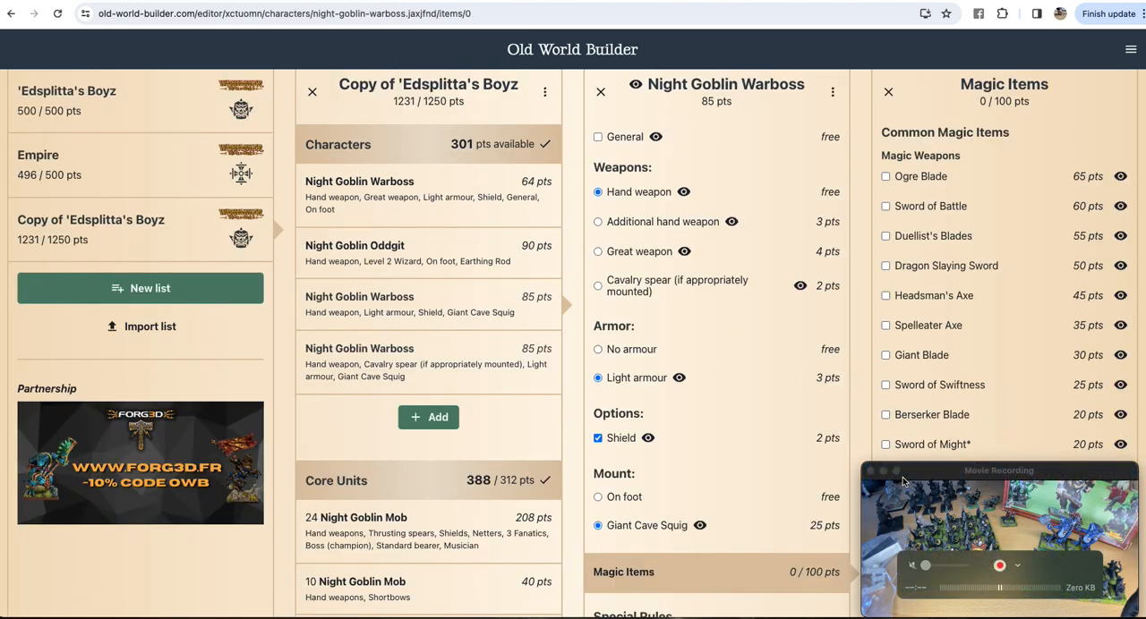
{"action": "left_click_drag", "start_coordinate": [1065, 473], "coordinate": [201, 395]}
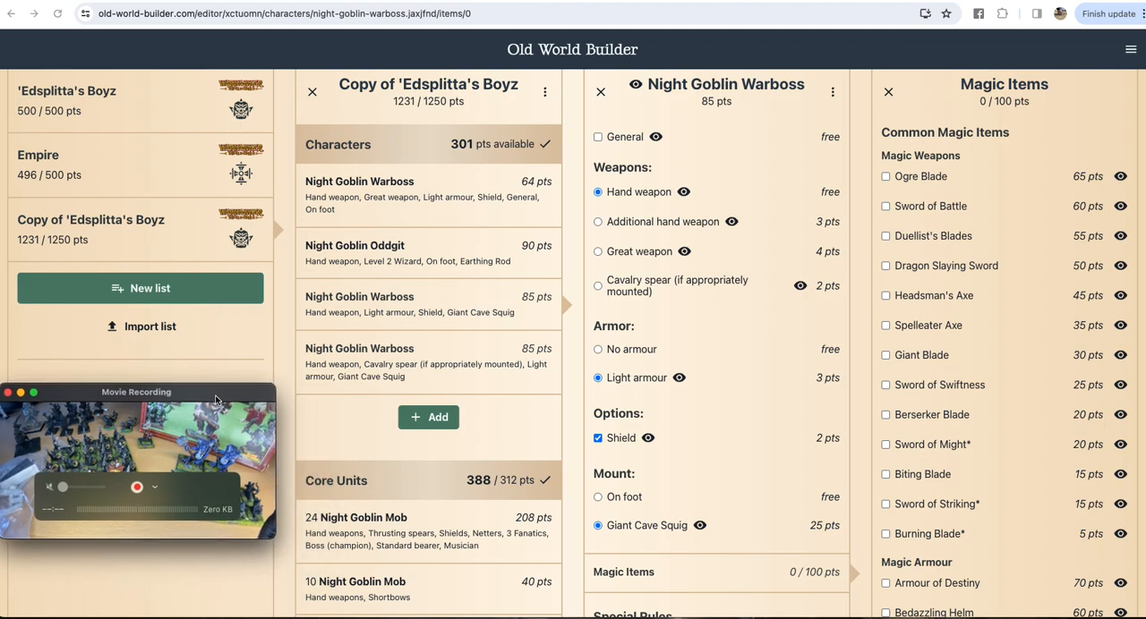
Step: Read the rules of the Berserker Blade among the magic weapons, close them and continue through the magic items
{"action": "scroll", "coordinate": [1056, 331], "scroll_direction": "down", "scroll_amount": 1}
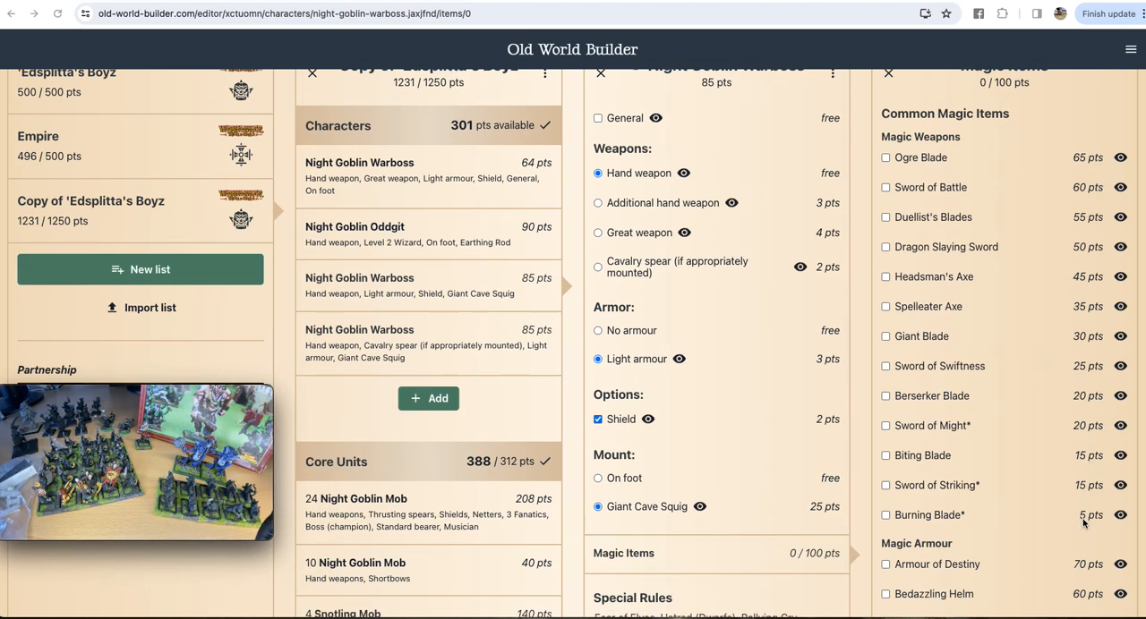
{"action": "left_click", "coordinate": [1120, 397]}
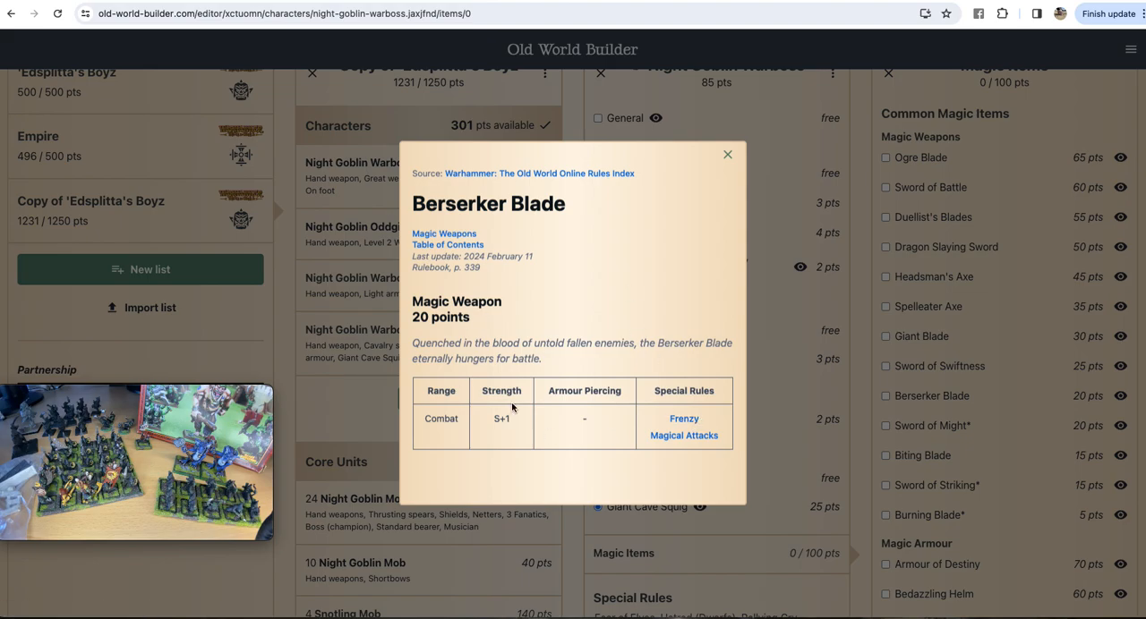
{"action": "left_click", "coordinate": [727, 159]}
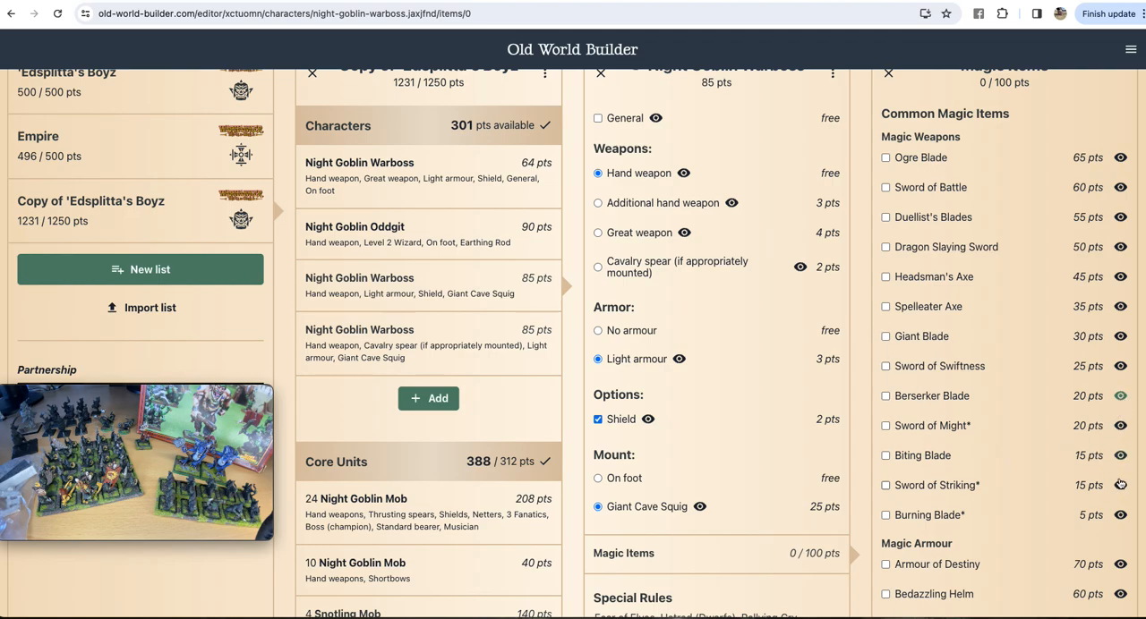
{"action": "scroll", "coordinate": [1039, 434], "scroll_direction": "down", "scroll_amount": 5}
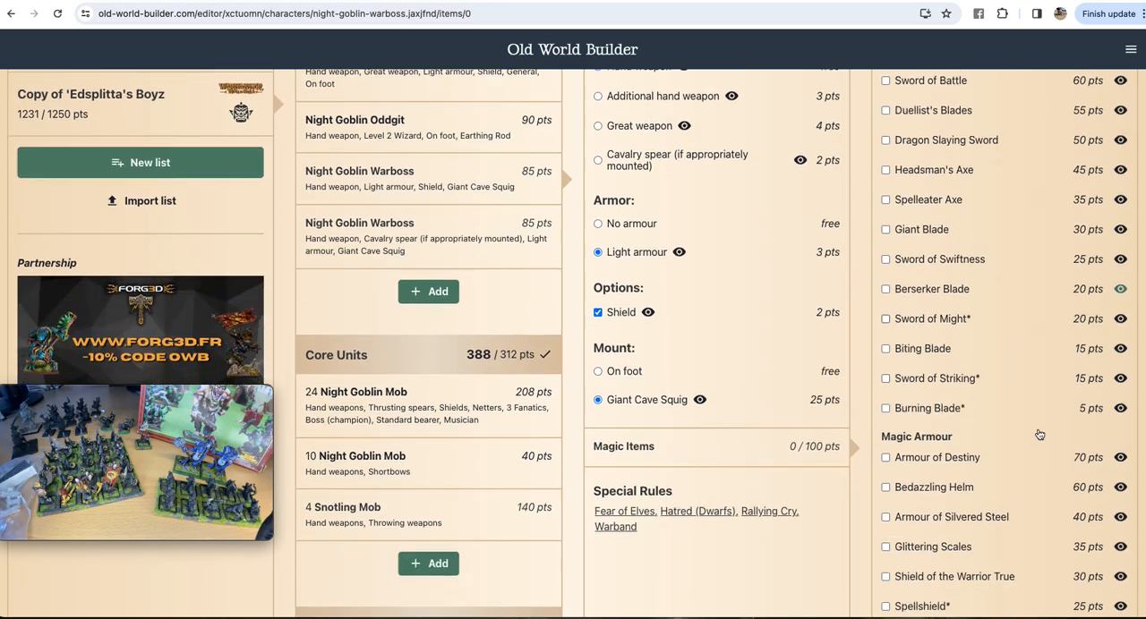
Step: Read the rules of Wollopa's One Hit Wunda among the Orc & Goblin Tribes magic weapons and give it to the Warboss
{"action": "scroll", "coordinate": [1039, 435], "scroll_direction": "down", "scroll_amount": 10}
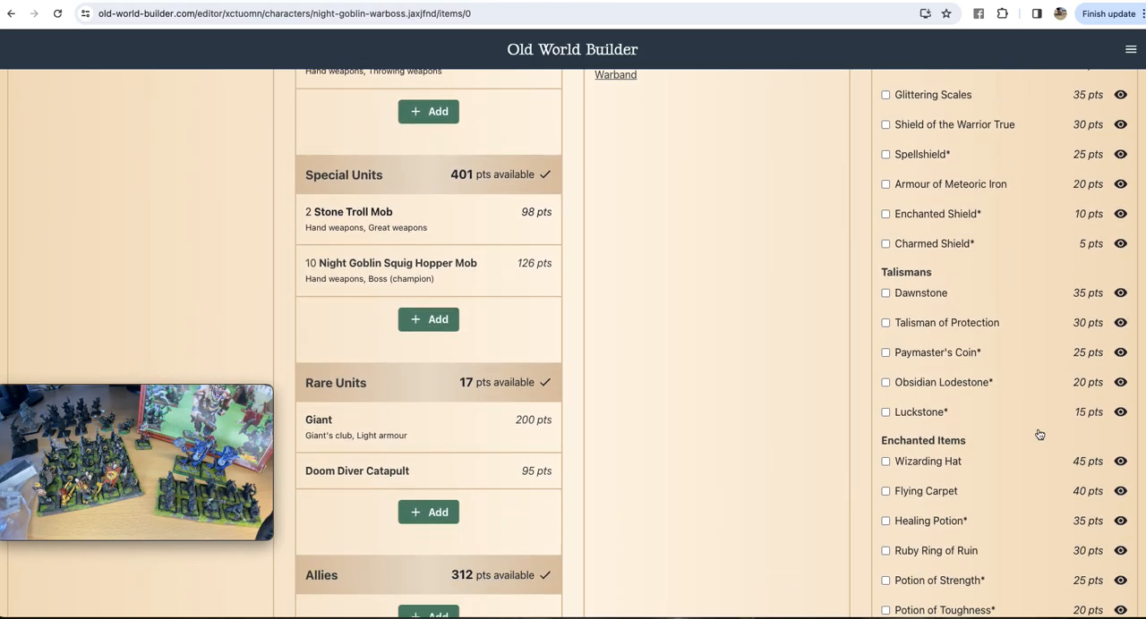
{"action": "scroll", "coordinate": [1040, 435], "scroll_direction": "down", "scroll_amount": 5}
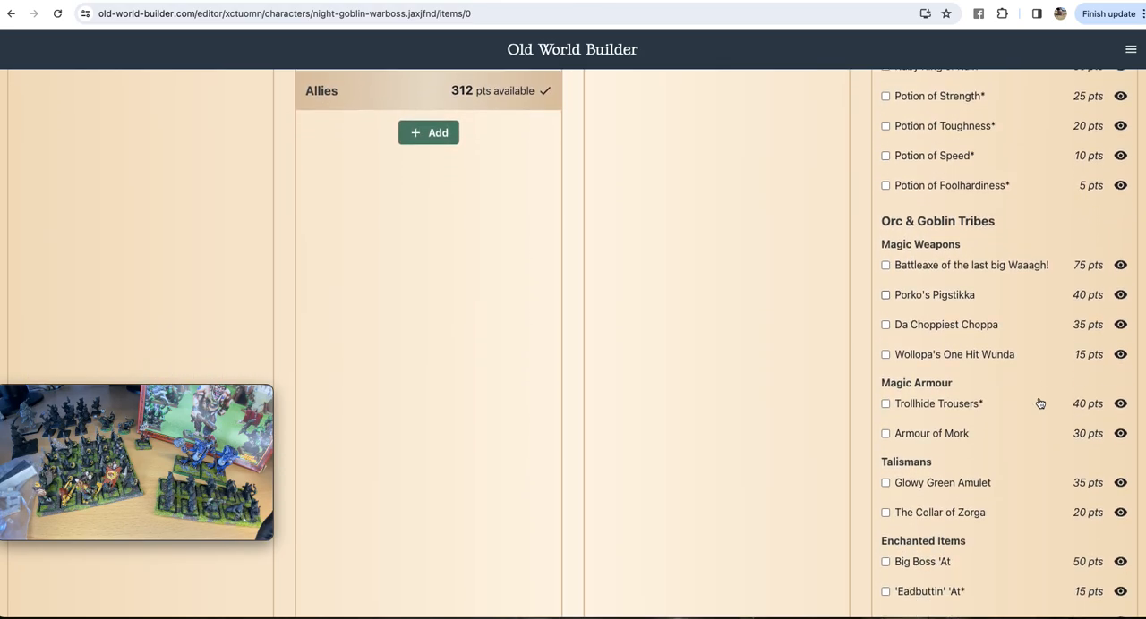
{"action": "left_click", "coordinate": [1120, 355]}
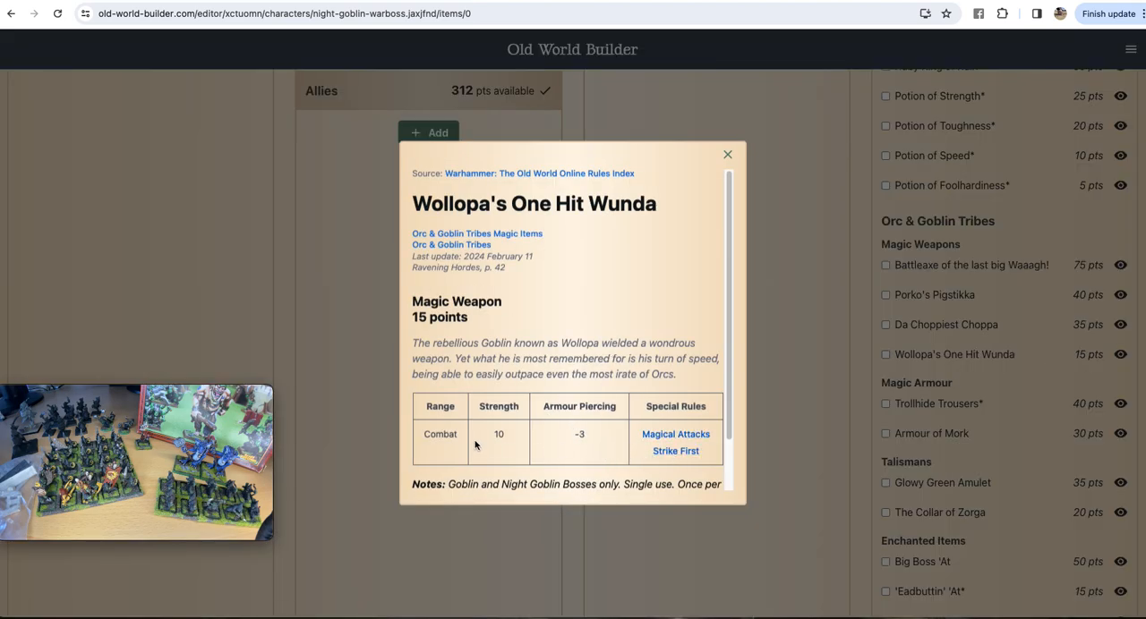
{"action": "scroll", "coordinate": [565, 344], "scroll_direction": "down", "scroll_amount": 2}
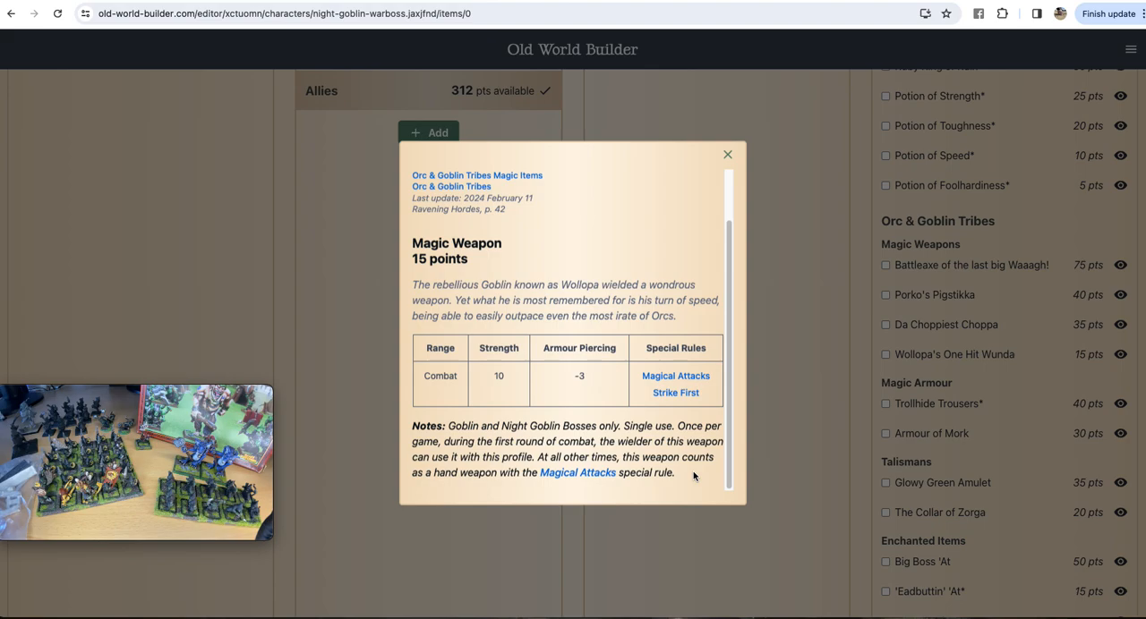
{"action": "scroll", "coordinate": [693, 476], "scroll_direction": "up", "scroll_amount": 1}
{"action": "scroll", "coordinate": [694, 477], "scroll_direction": "up", "scroll_amount": 1}
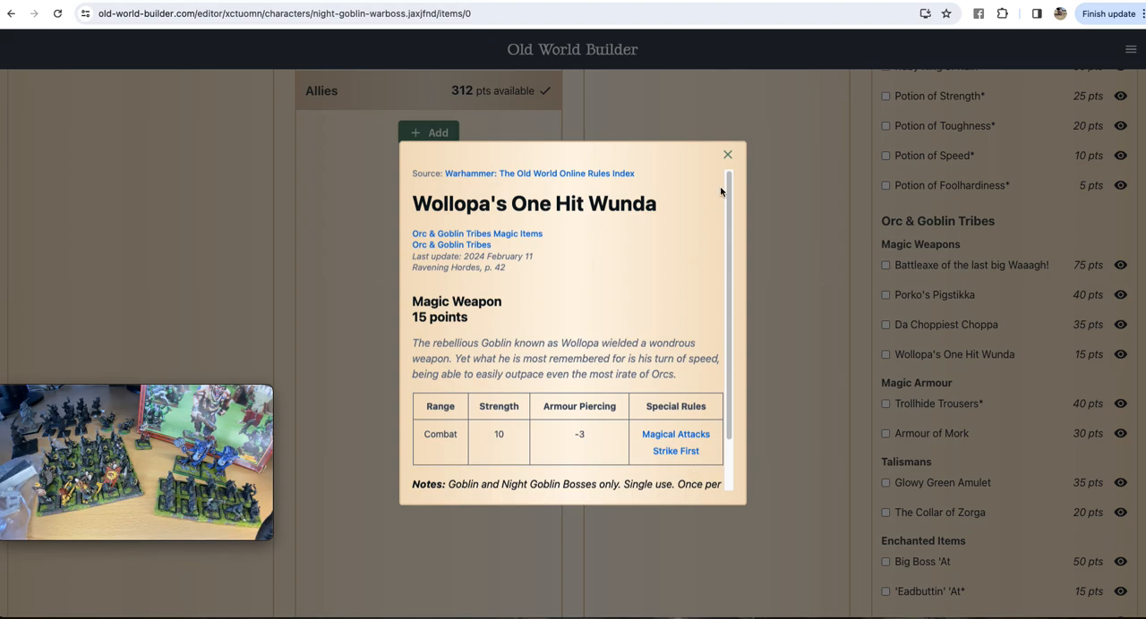
{"action": "left_click", "coordinate": [728, 155]}
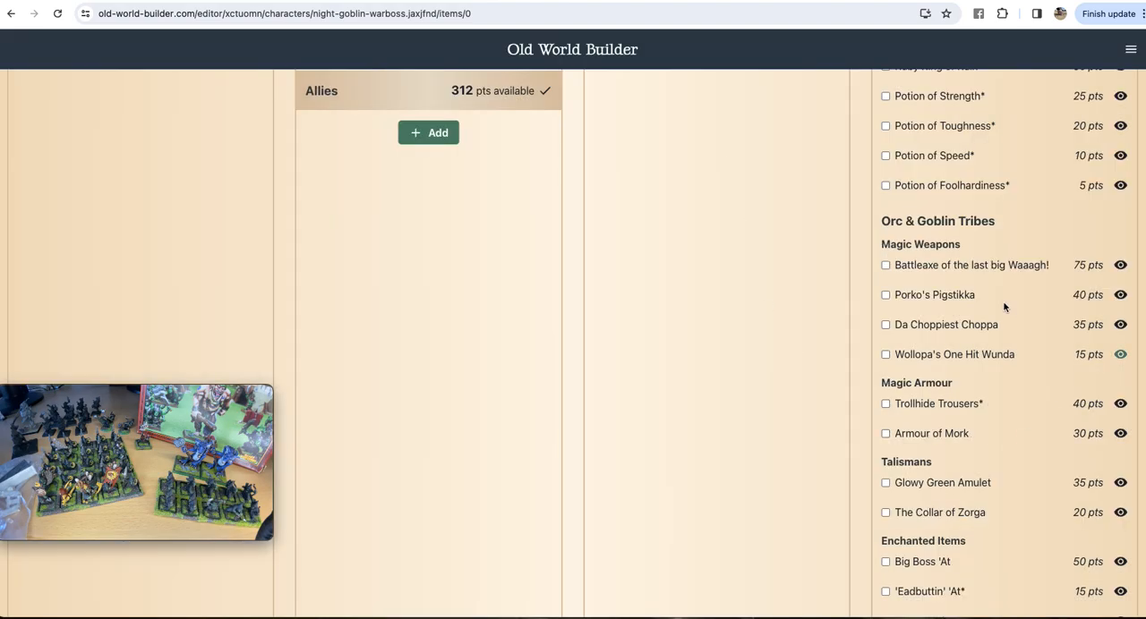
{"action": "left_click", "coordinate": [886, 355]}
{"action": "scroll", "coordinate": [488, 411], "scroll_direction": "up", "scroll_amount": 15}
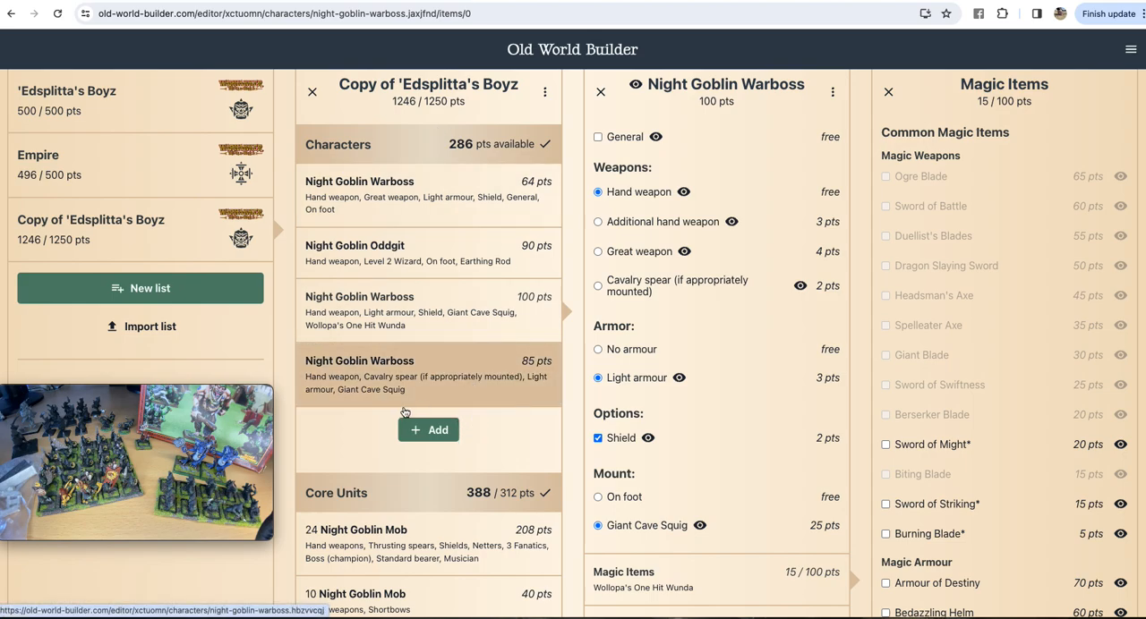
Step: Compare the options of the two Warbosses on Giant Cave Squigs, then review the spear-armed Night Goblin Mob's weapons, command and Fanatics
{"action": "left_click", "coordinate": [435, 322]}
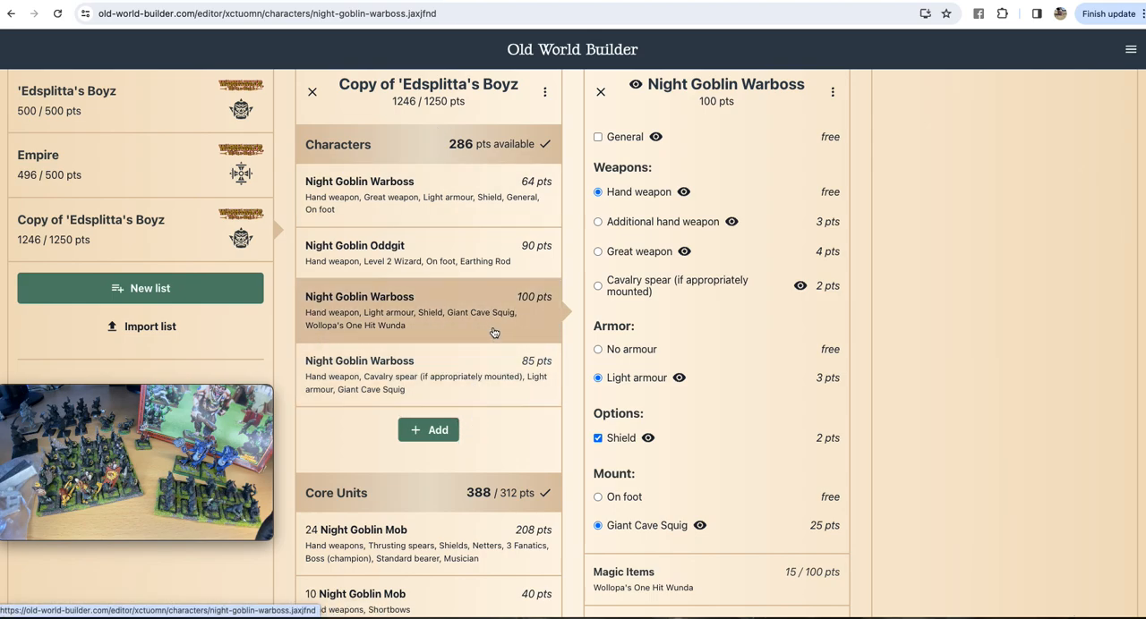
{"action": "left_click", "coordinate": [481, 394]}
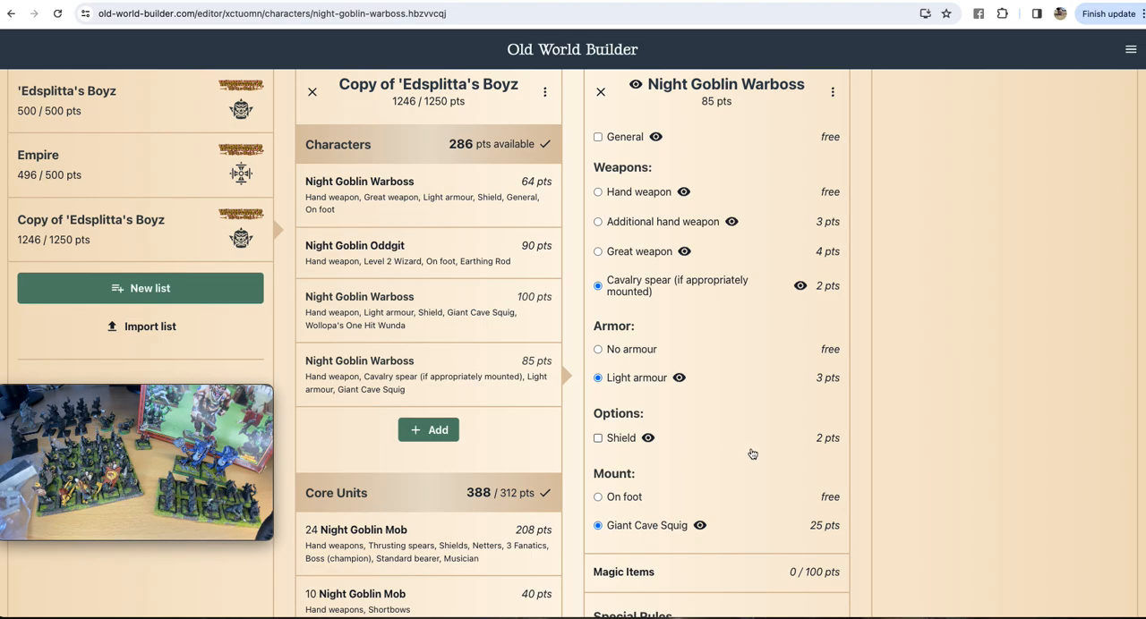
{"action": "left_click", "coordinate": [446, 331]}
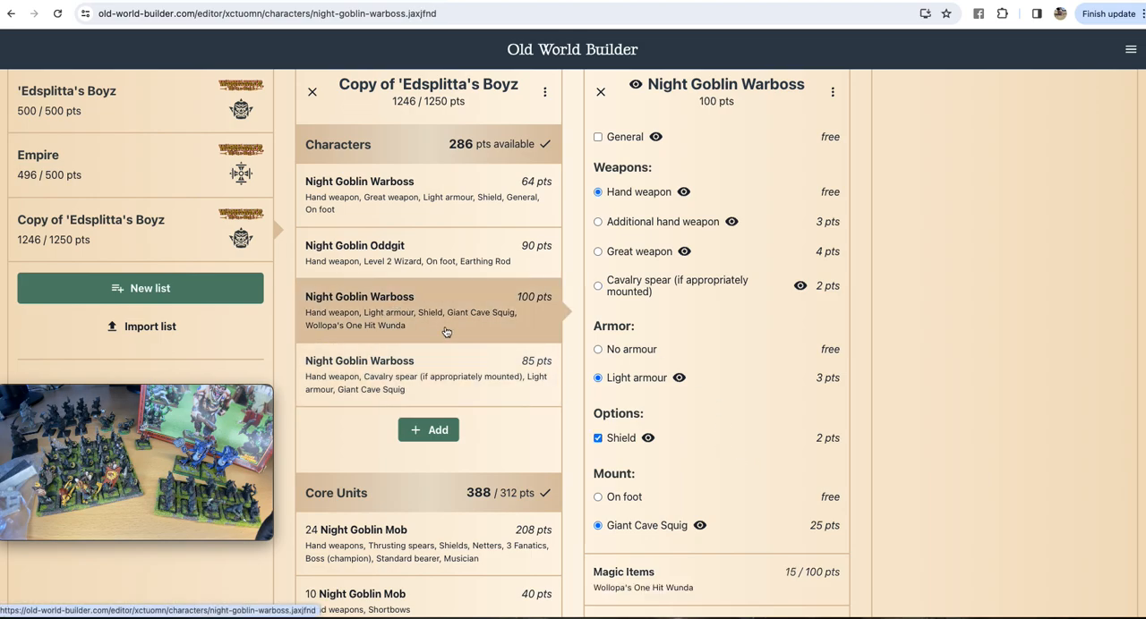
{"action": "left_click", "coordinate": [480, 362]}
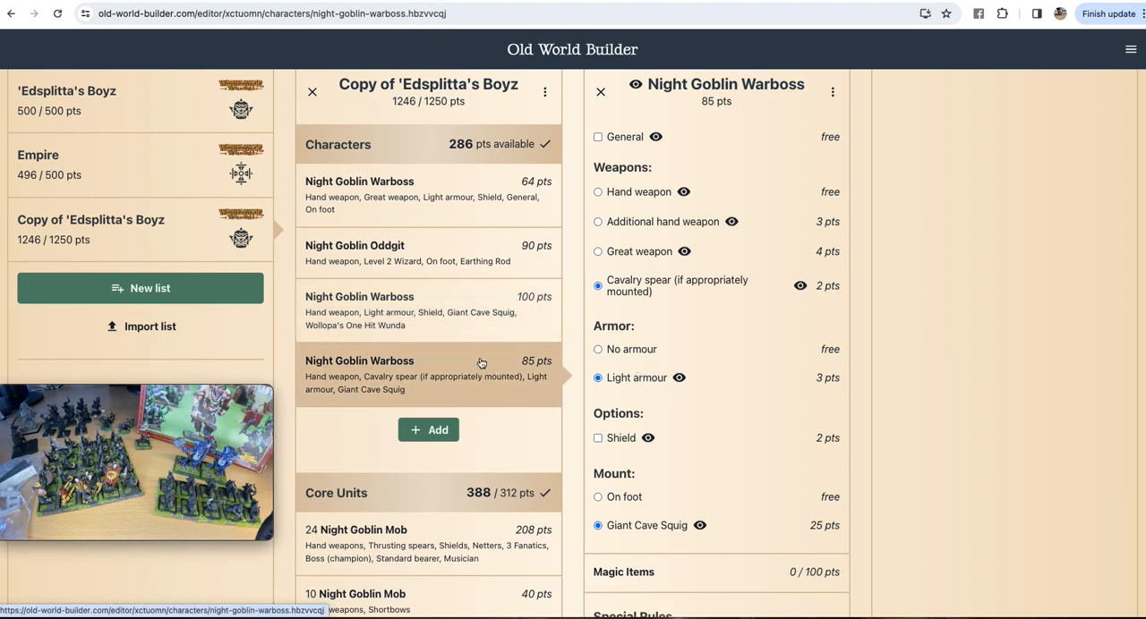
{"action": "left_click", "coordinate": [478, 319]}
{"action": "left_click", "coordinate": [479, 376]}
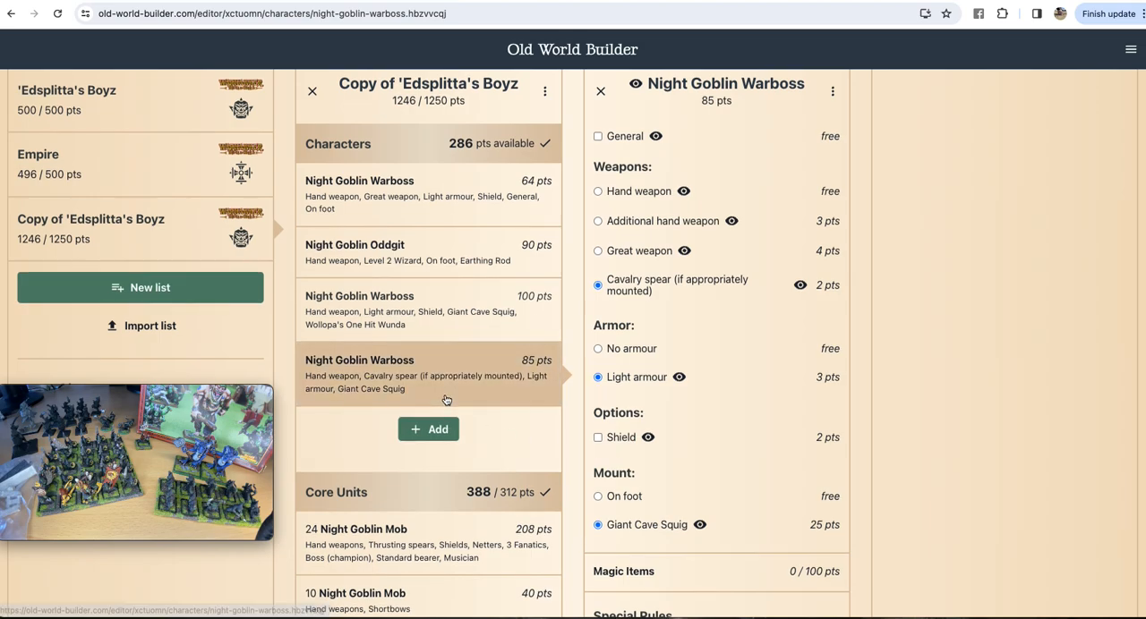
{"action": "scroll", "coordinate": [447, 404], "scroll_direction": "down", "scroll_amount": 5}
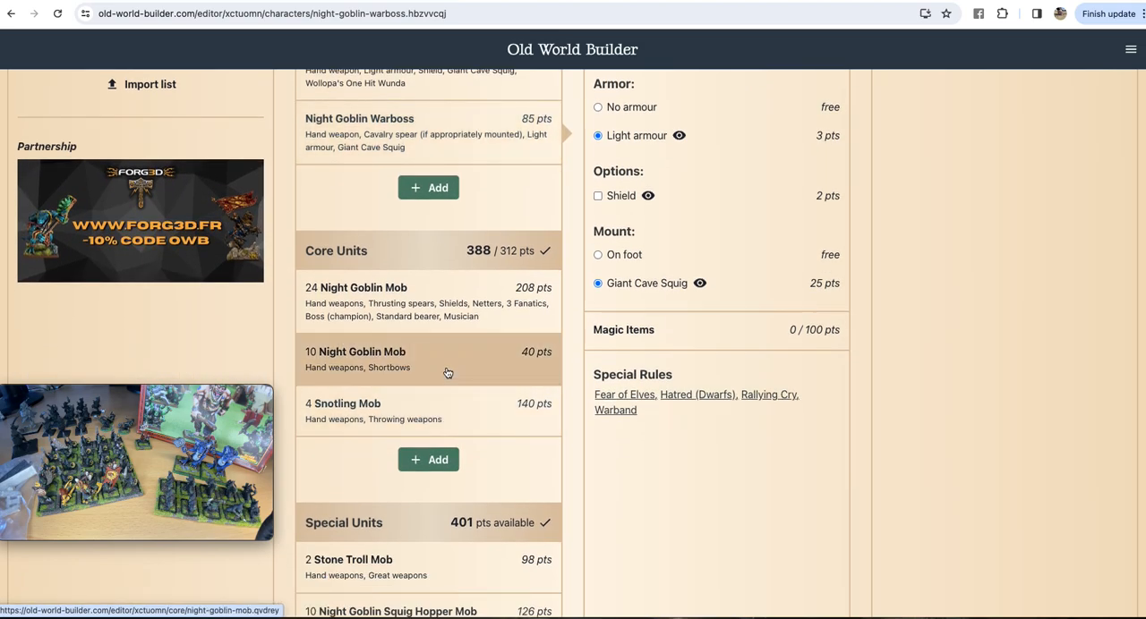
{"action": "left_click", "coordinate": [452, 315]}
{"action": "scroll", "coordinate": [671, 412], "scroll_direction": "down", "scroll_amount": 3}
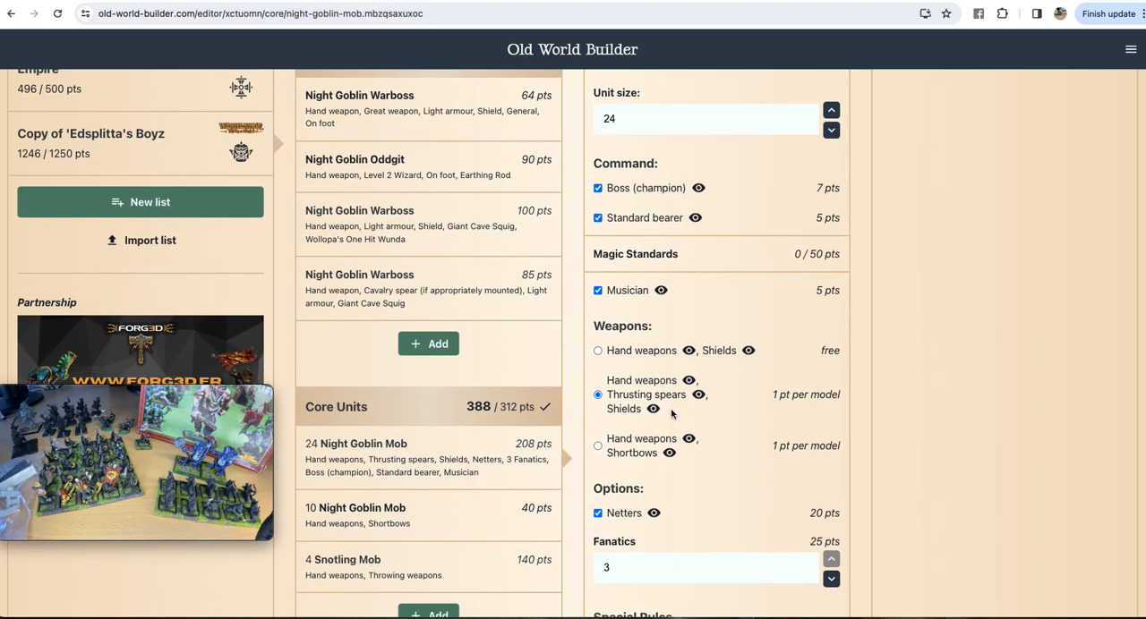
{"action": "scroll", "coordinate": [671, 413], "scroll_direction": "down", "scroll_amount": 5}
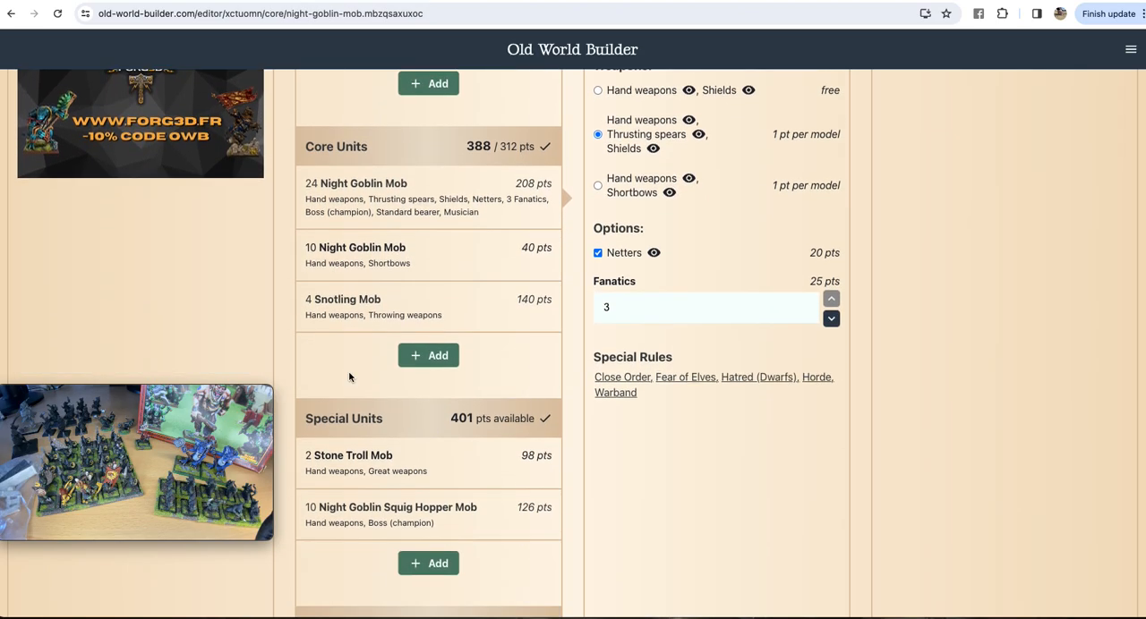
{"action": "scroll", "coordinate": [417, 385], "scroll_direction": "up", "scroll_amount": 4}
Step: Give the Warboss with the cavalry spear a shield, and move the movie recording preview away from the saved lists
{"action": "left_click", "coordinate": [457, 381]}
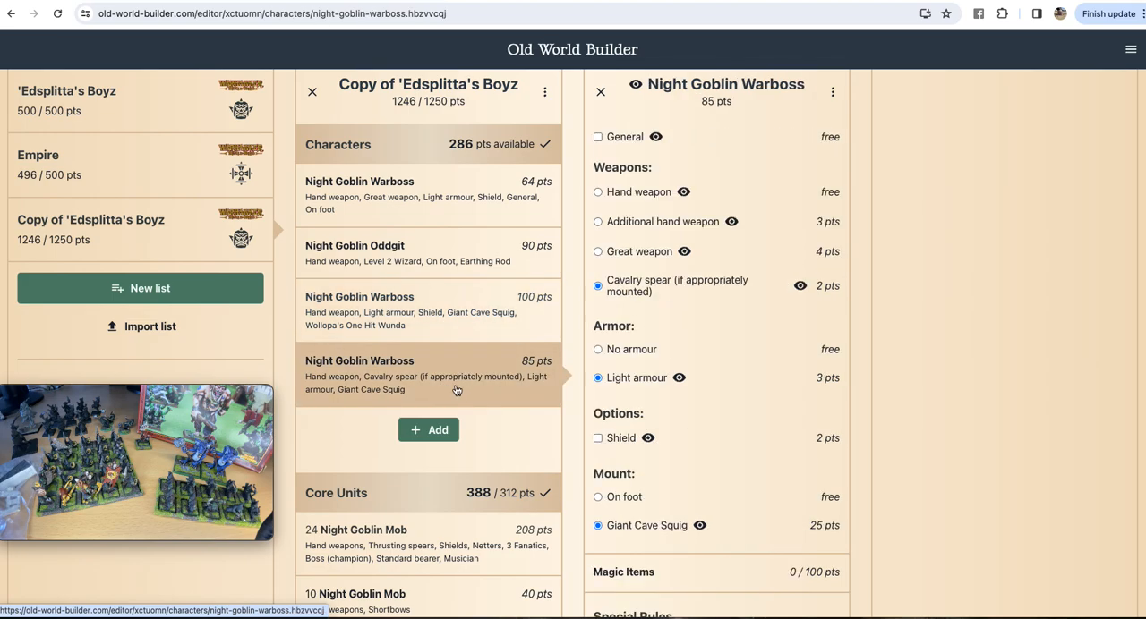
{"action": "left_click", "coordinate": [597, 438]}
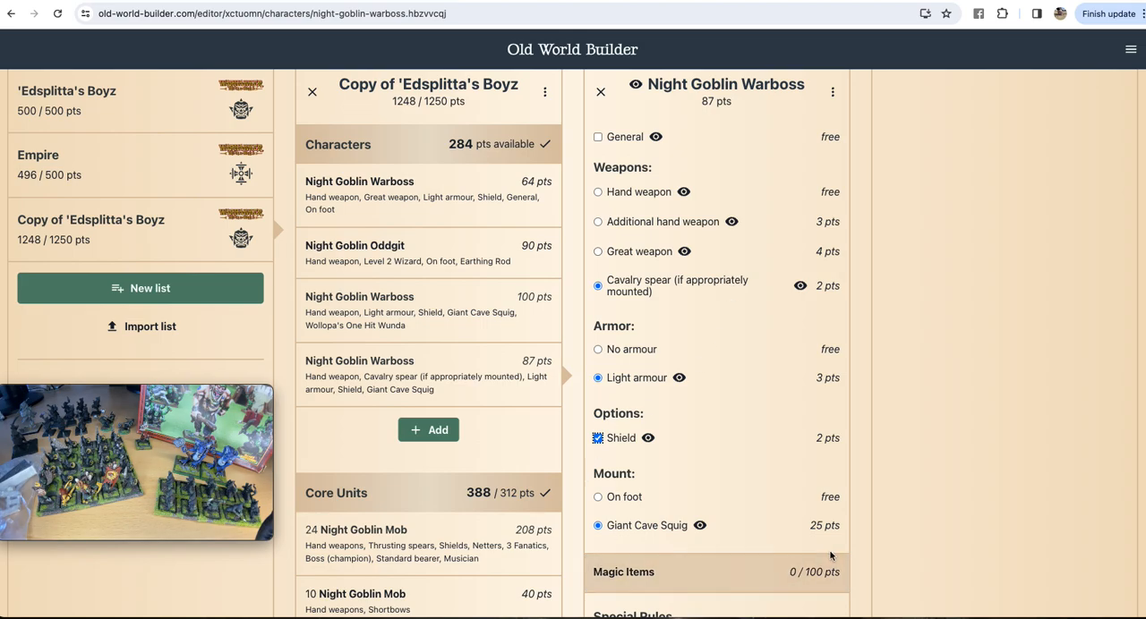
{"action": "mouse_move", "coordinate": [67, 419]}
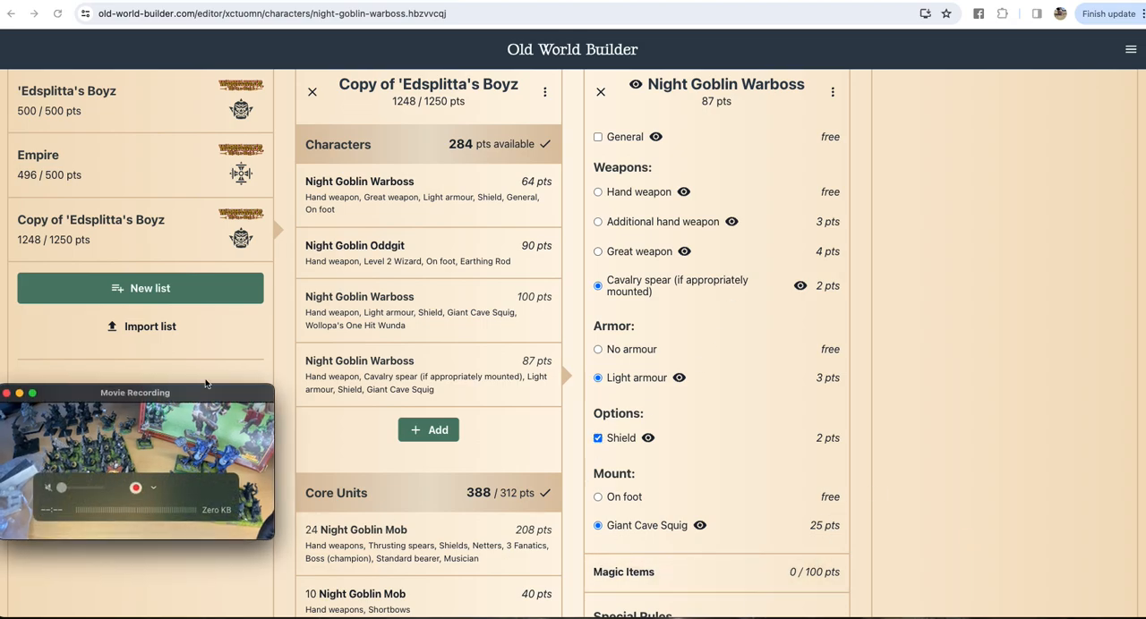
{"action": "left_click_drag", "start_coordinate": [197, 407], "coordinate": [989, 332]}
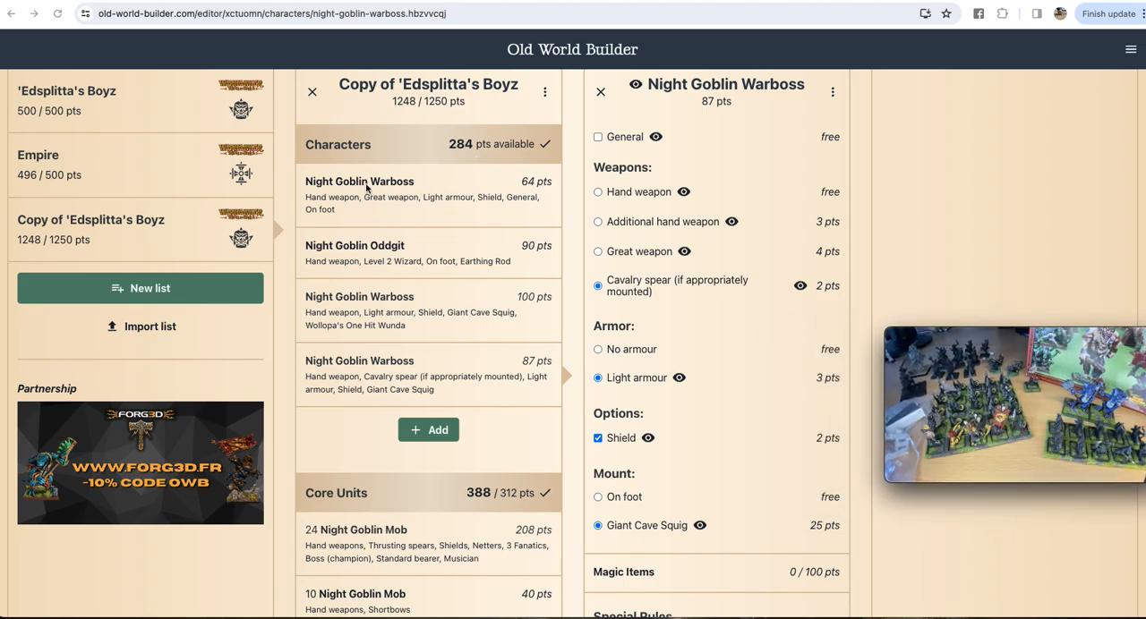
{"action": "mouse_move", "coordinate": [1126, 373]}
Step: Add a Goblin Oddnob to the Characters and upgrade it to a Level 4 Wizard
{"action": "left_click", "coordinate": [429, 432]}
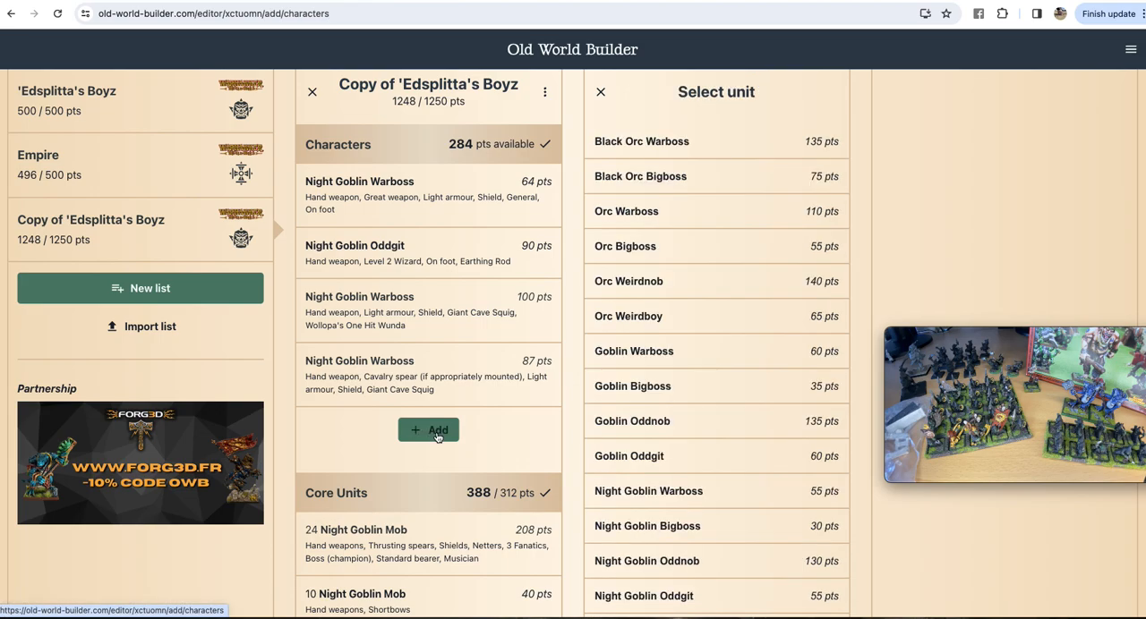
{"action": "scroll", "coordinate": [686, 375], "scroll_direction": "down", "scroll_amount": 5}
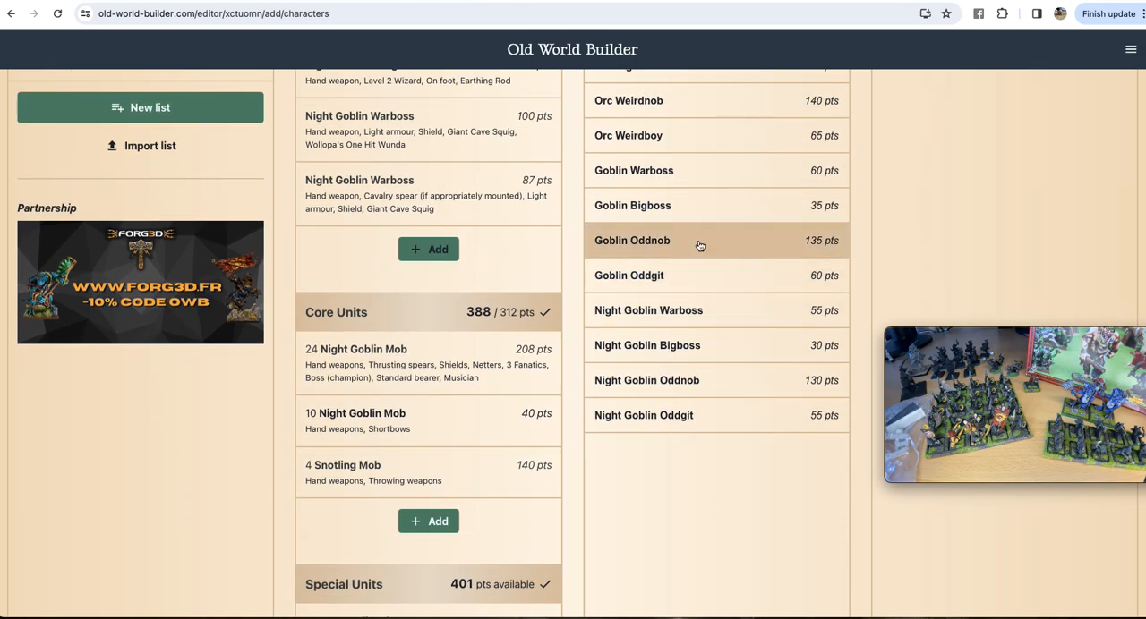
{"action": "left_click", "coordinate": [700, 243]}
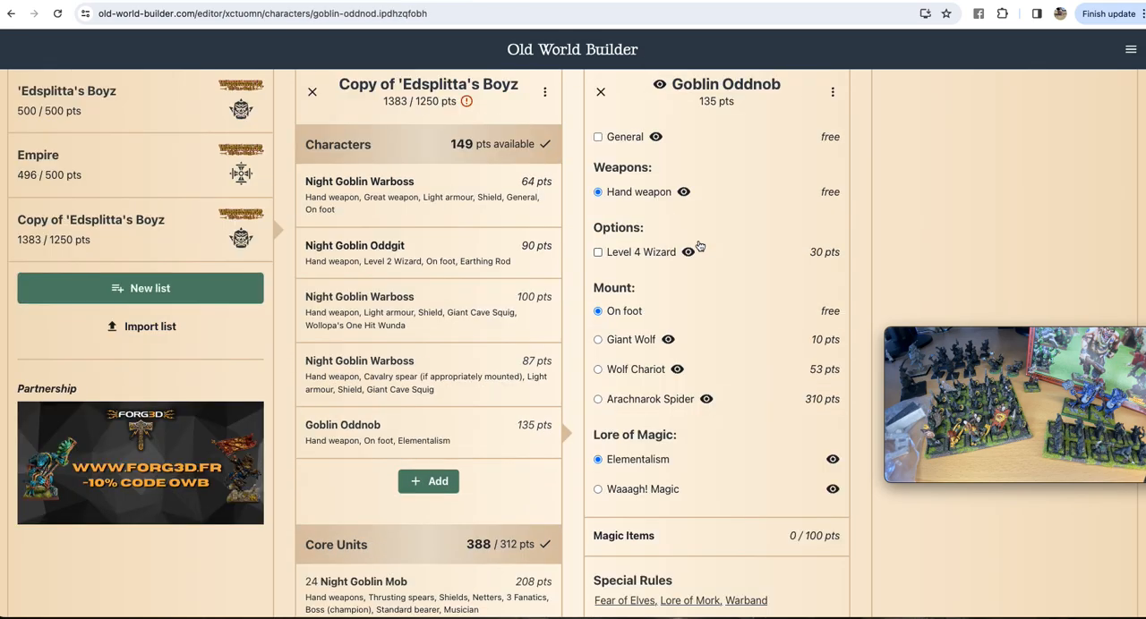
{"action": "left_click", "coordinate": [597, 252]}
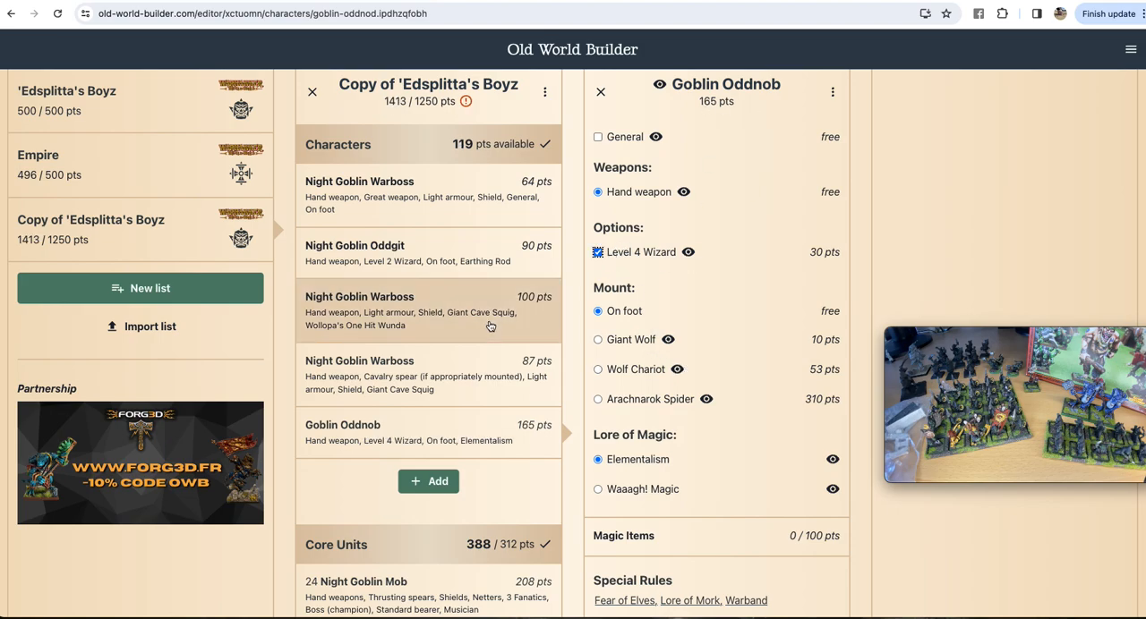
Step: Review the core, special and rare units to judge what could be dropped to pay for the Goblin Oddnob
{"action": "scroll", "coordinate": [489, 325], "scroll_direction": "down", "scroll_amount": 5}
{"action": "scroll", "coordinate": [488, 325], "scroll_direction": "up", "scroll_amount": 5}
{"action": "scroll", "coordinate": [489, 326], "scroll_direction": "down", "scroll_amount": 10}
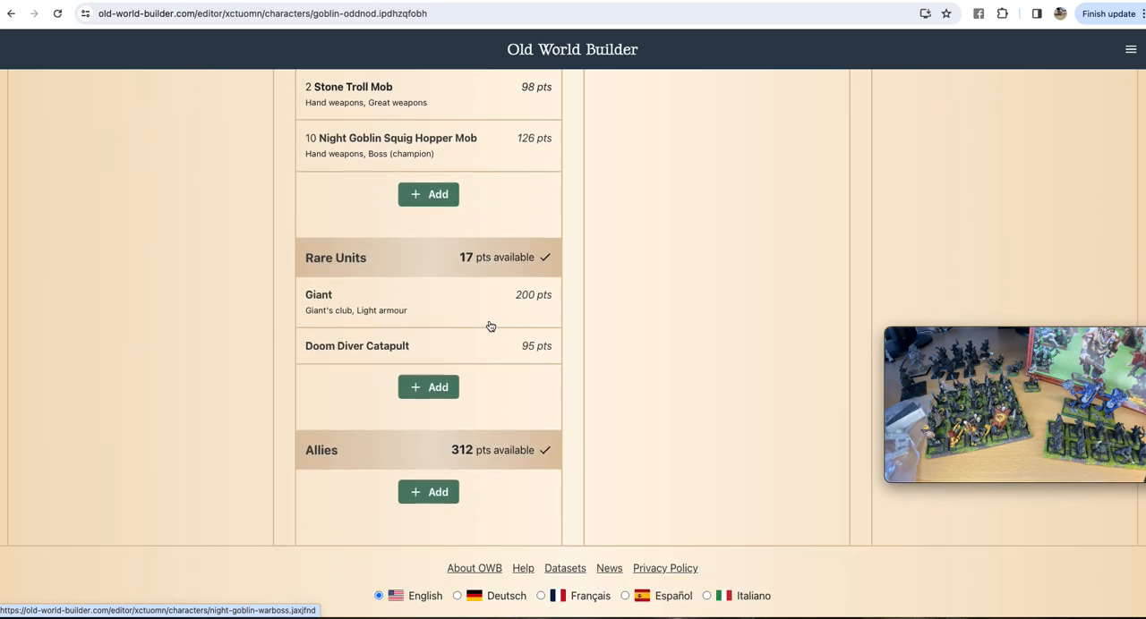
{"action": "scroll", "coordinate": [726, 287], "scroll_direction": "up", "scroll_amount": 10}
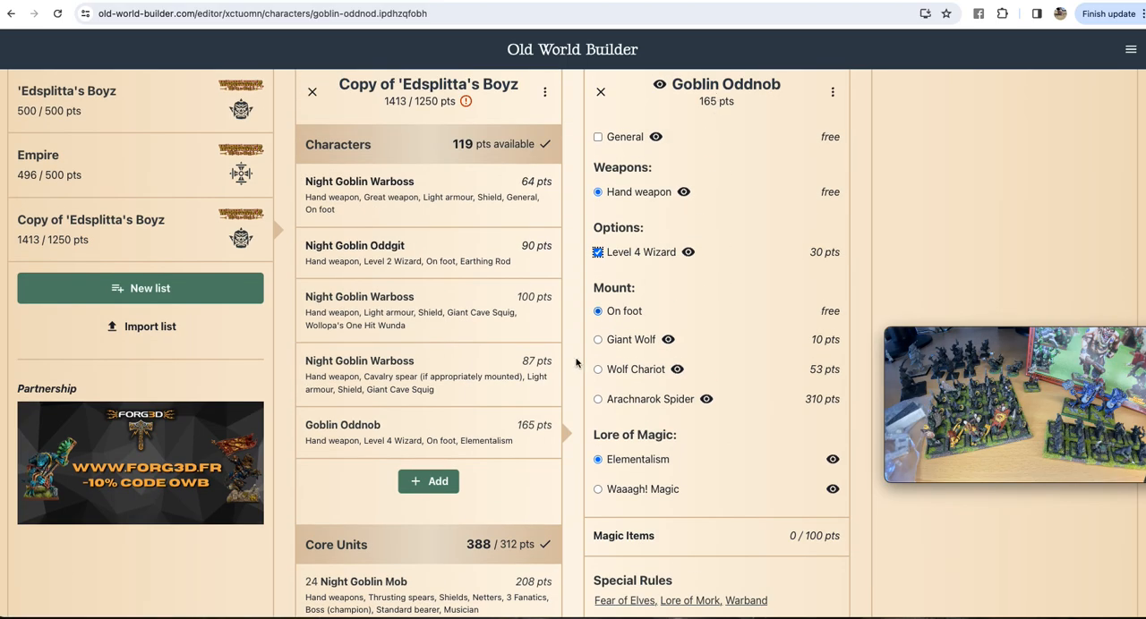
{"action": "scroll", "coordinate": [484, 462], "scroll_direction": "down", "scroll_amount": 5}
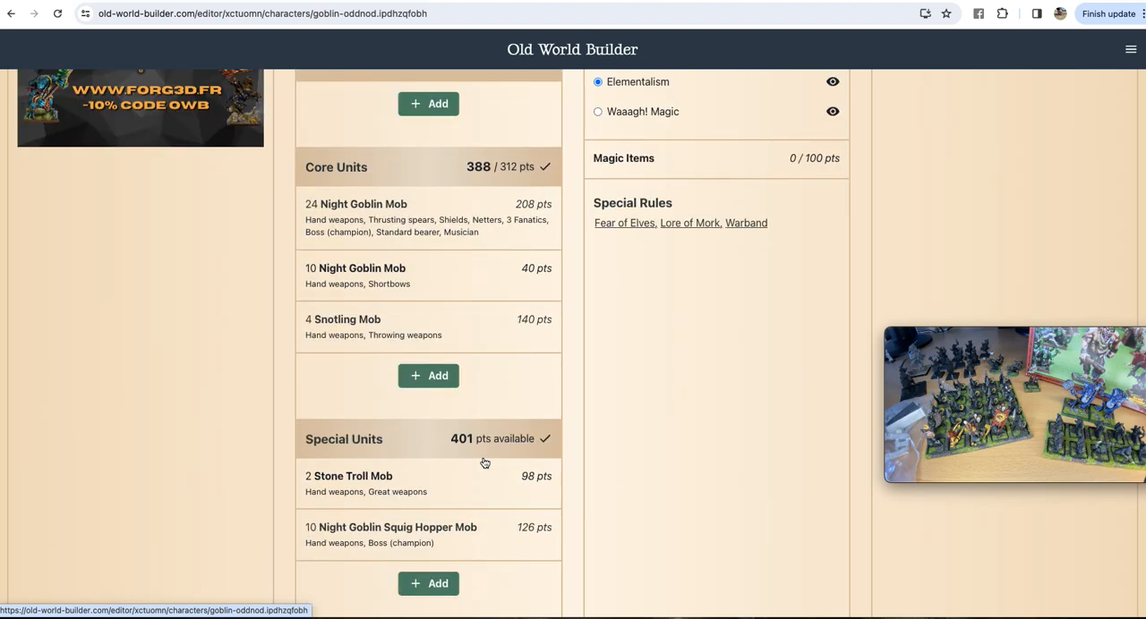
{"action": "scroll", "coordinate": [490, 499], "scroll_direction": "down", "scroll_amount": 2}
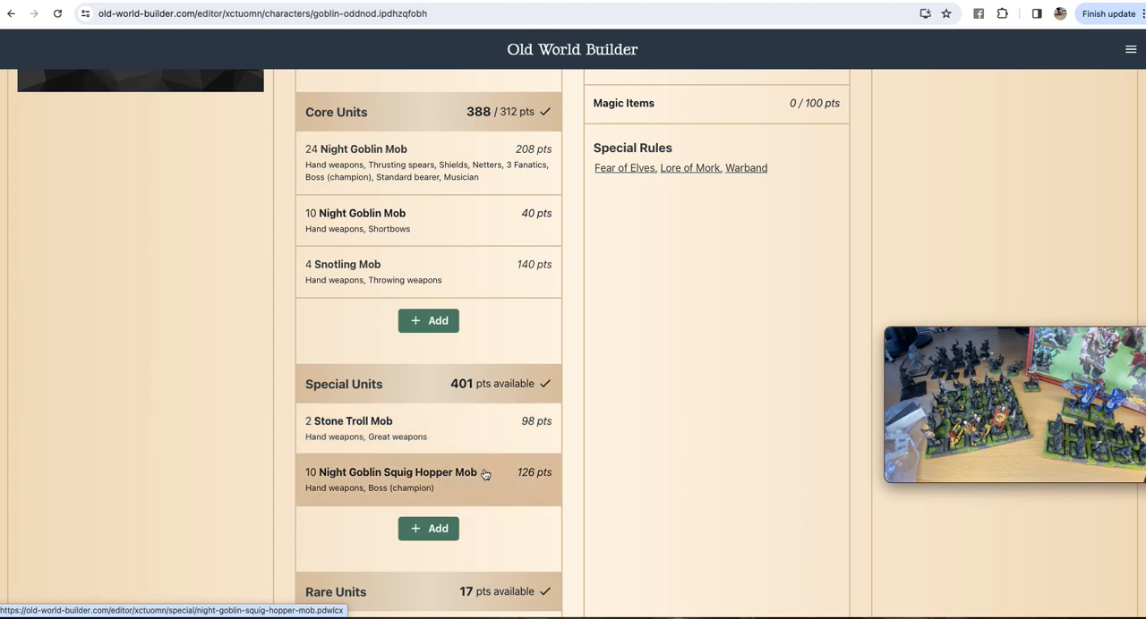
{"action": "scroll", "coordinate": [478, 548], "scroll_direction": "down", "scroll_amount": 3}
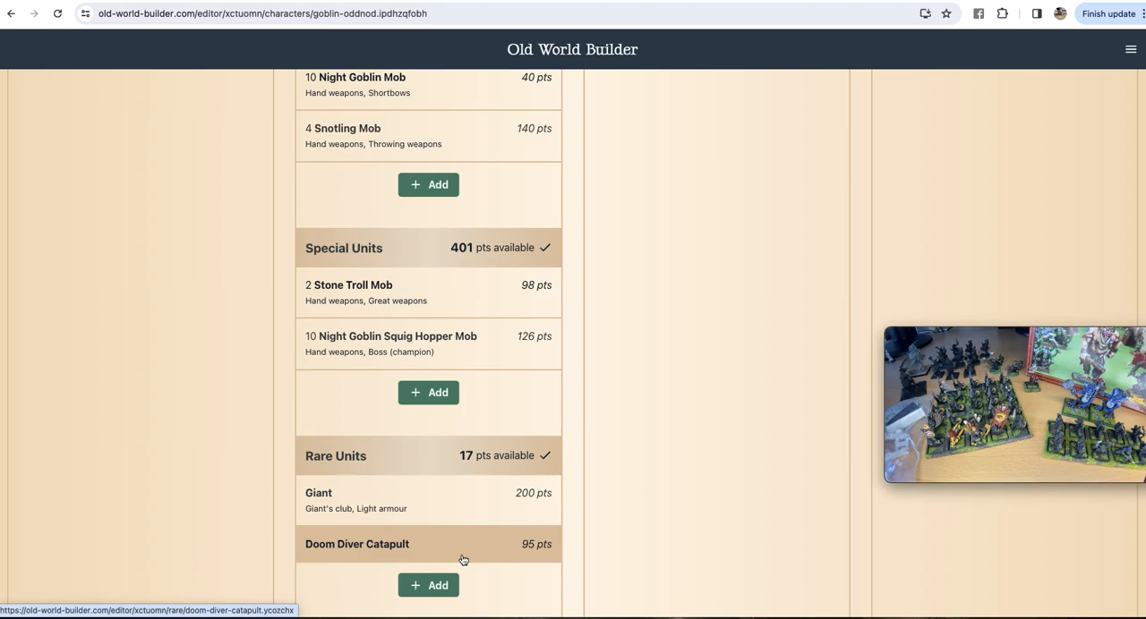
{"action": "scroll", "coordinate": [463, 560], "scroll_direction": "up", "scroll_amount": 15}
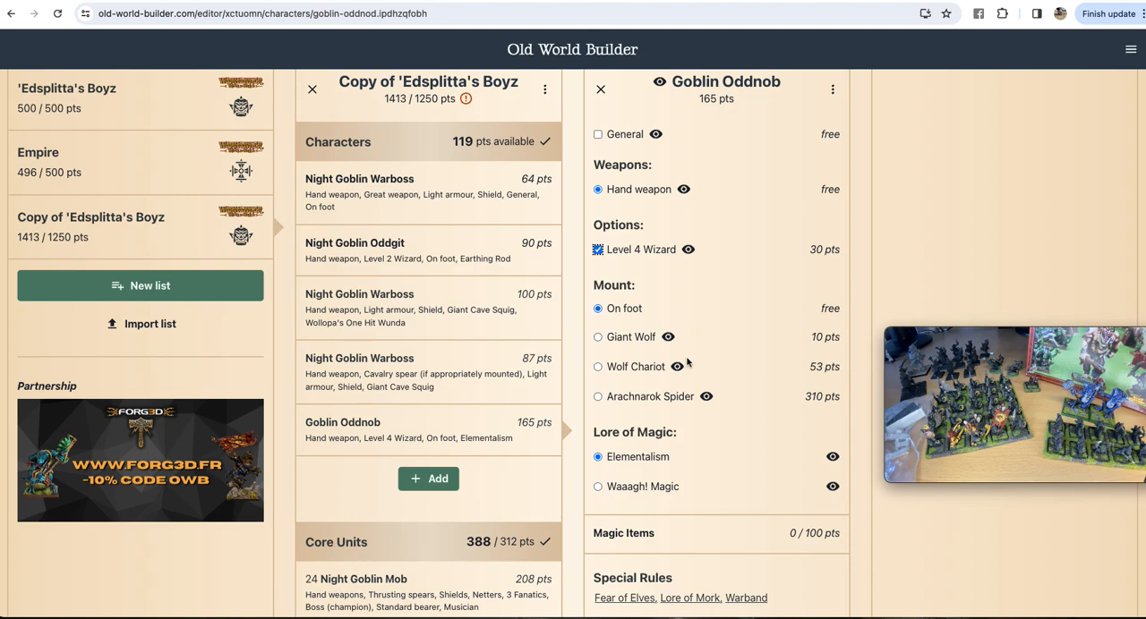
Step: Set the Goblin Oddnob's Lore of Magic to Waaagh! Magic
{"action": "left_click", "coordinate": [597, 487]}
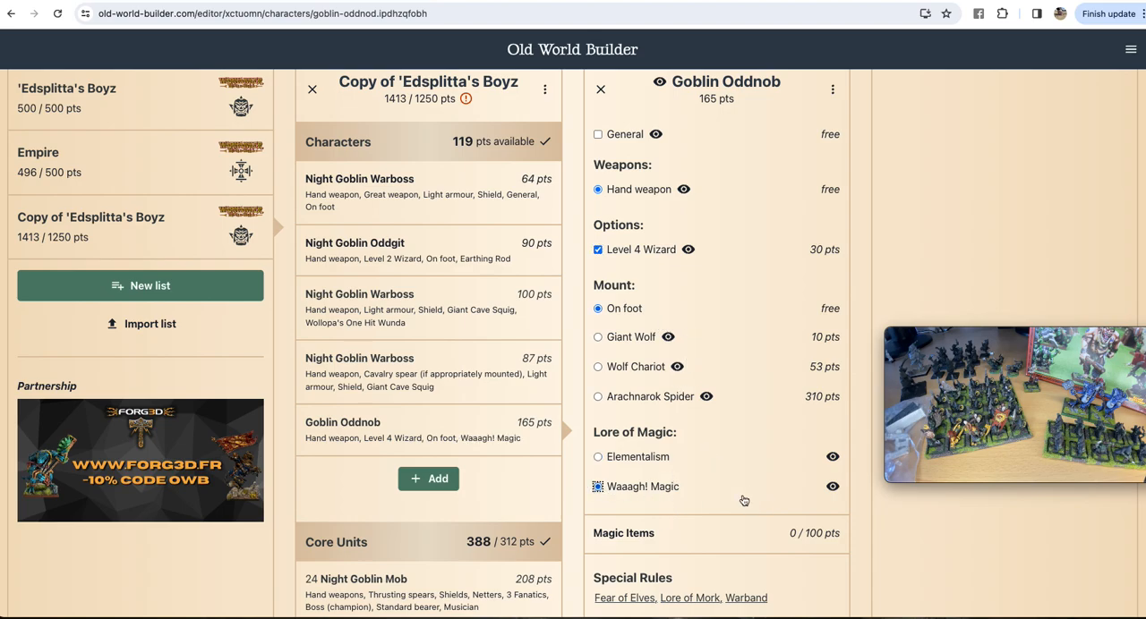
{"action": "scroll", "coordinate": [707, 449], "scroll_direction": "down", "scroll_amount": 3}
{"action": "scroll", "coordinate": [511, 248], "scroll_direction": "up", "scroll_amount": 3}
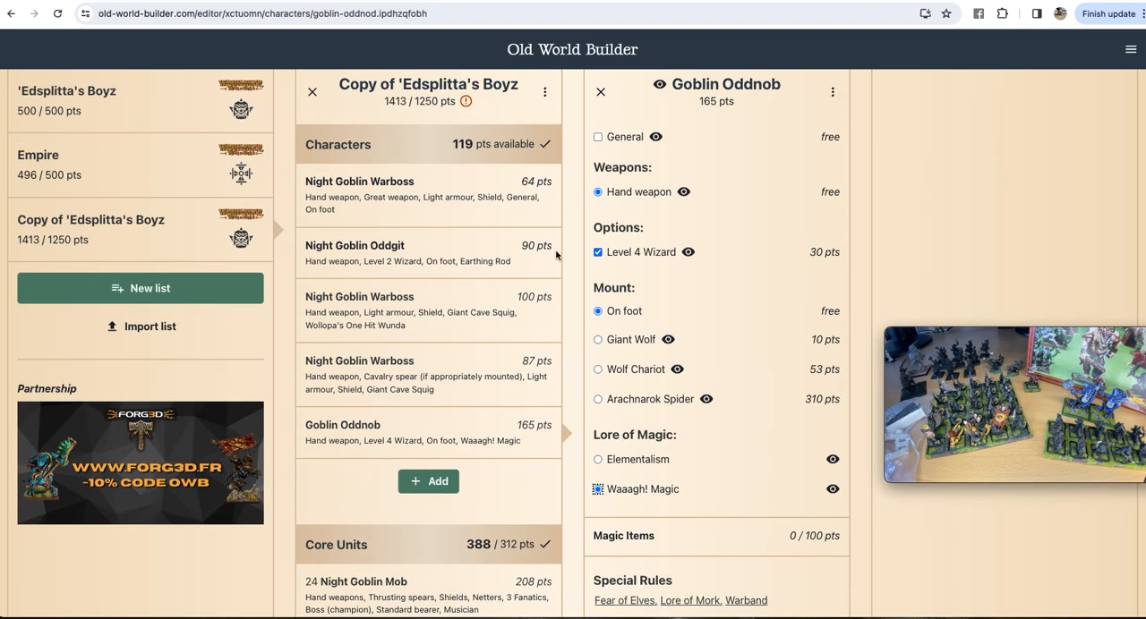
Step: Remove the Doom Diver Catapult from the Rare Units of the army list
{"action": "scroll", "coordinate": [501, 322], "scroll_direction": "down", "scroll_amount": 8}
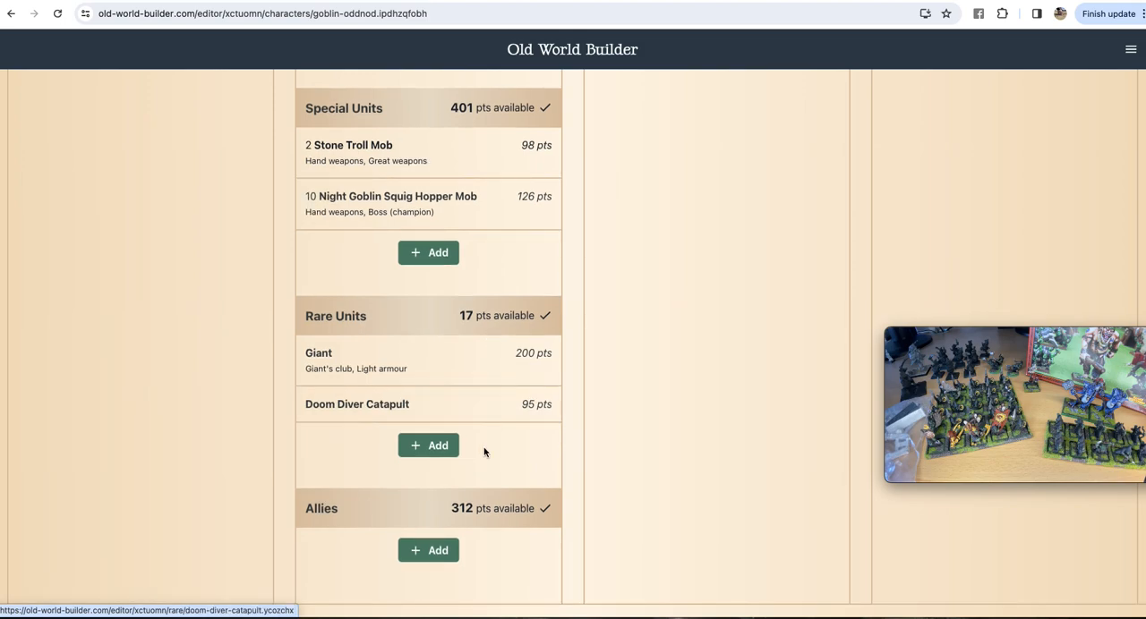
{"action": "left_click", "coordinate": [488, 408]}
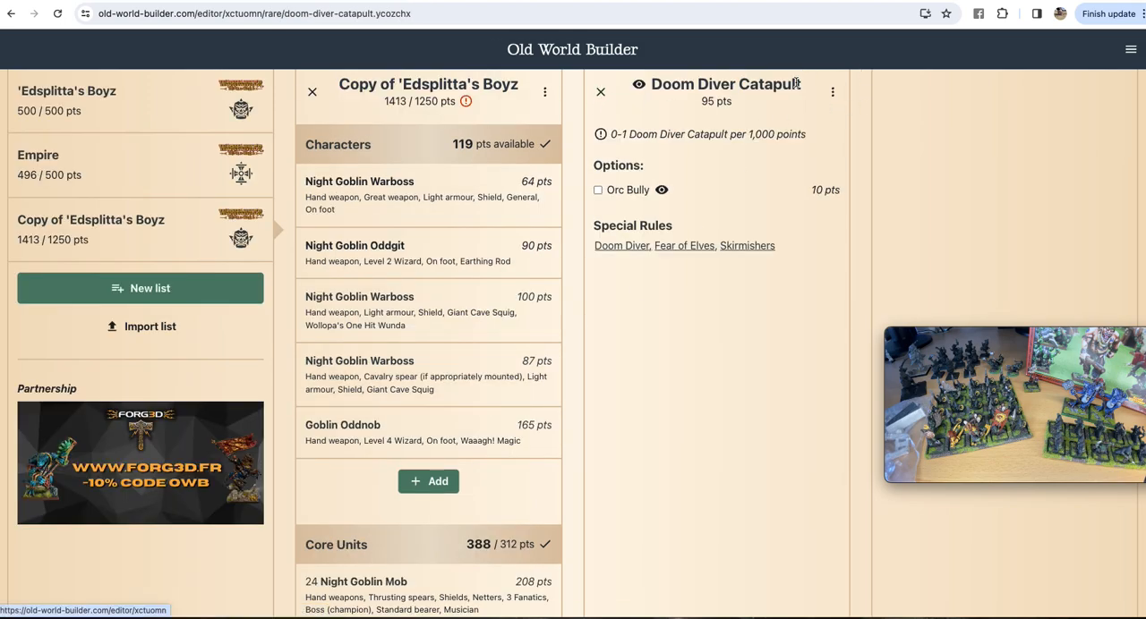
{"action": "left_click", "coordinate": [832, 93]}
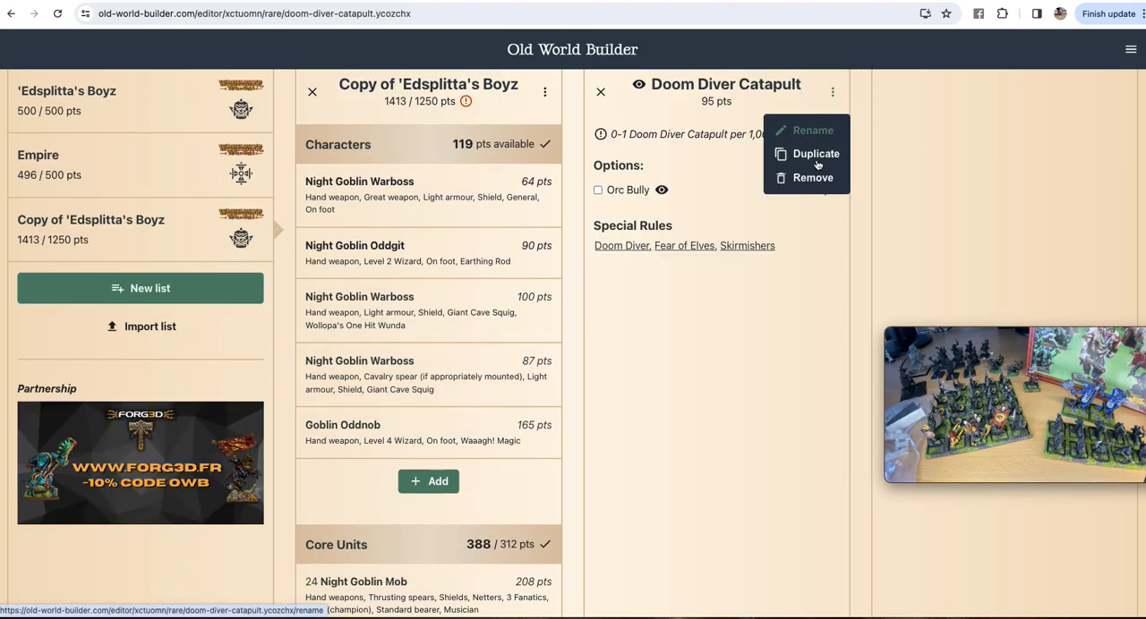
{"action": "left_click", "coordinate": [812, 178]}
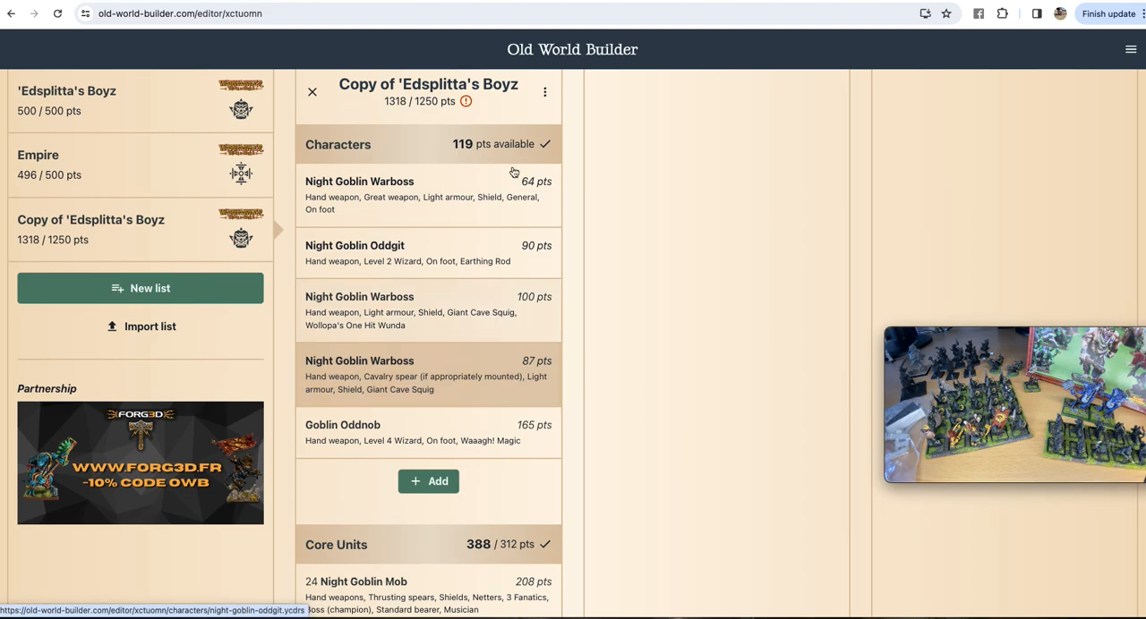
Step: Review the available points and unit costs across the Characters, Core, Special and Rare Units to find where to trim the list
{"action": "double_click", "coordinate": [456, 144]}
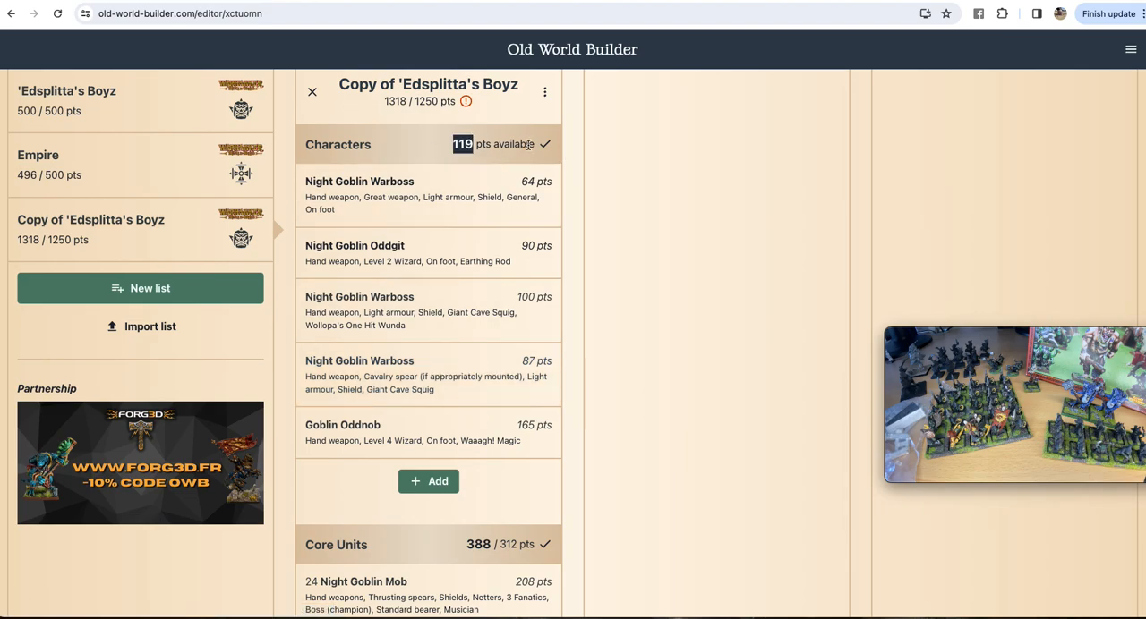
{"action": "scroll", "coordinate": [525, 322], "scroll_direction": "down", "scroll_amount": 5}
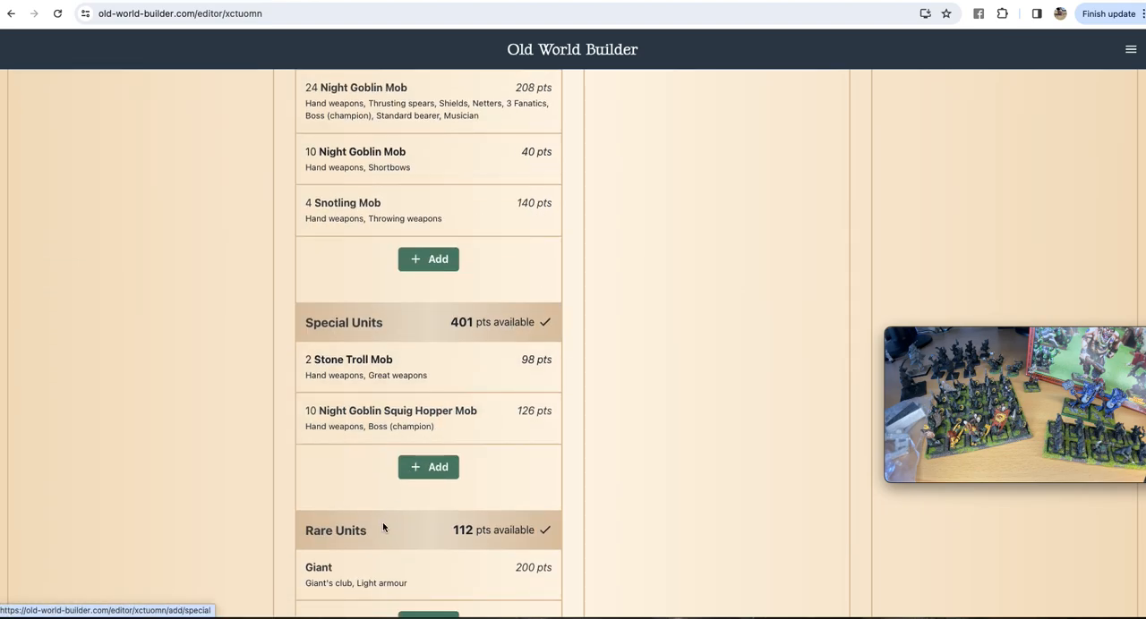
{"action": "scroll", "coordinate": [447, 483], "scroll_direction": "down", "scroll_amount": 3}
{"action": "scroll", "coordinate": [507, 440], "scroll_direction": "up", "scroll_amount": 4}
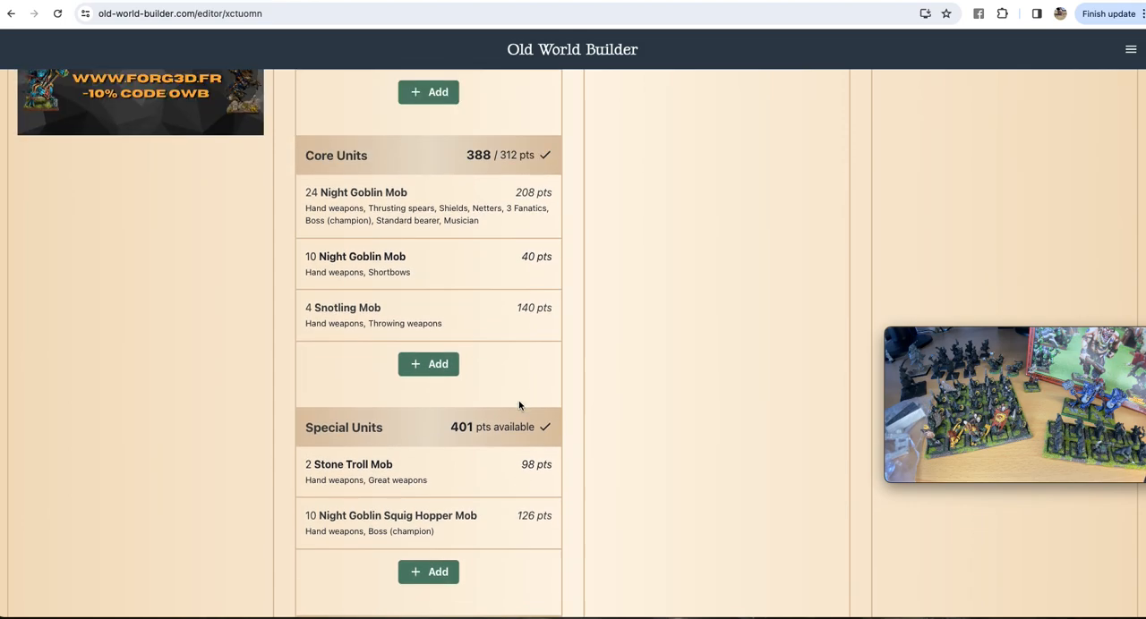
{"action": "scroll", "coordinate": [518, 403], "scroll_direction": "up", "scroll_amount": 1}
{"action": "scroll", "coordinate": [466, 157], "scroll_direction": "up", "scroll_amount": 4}
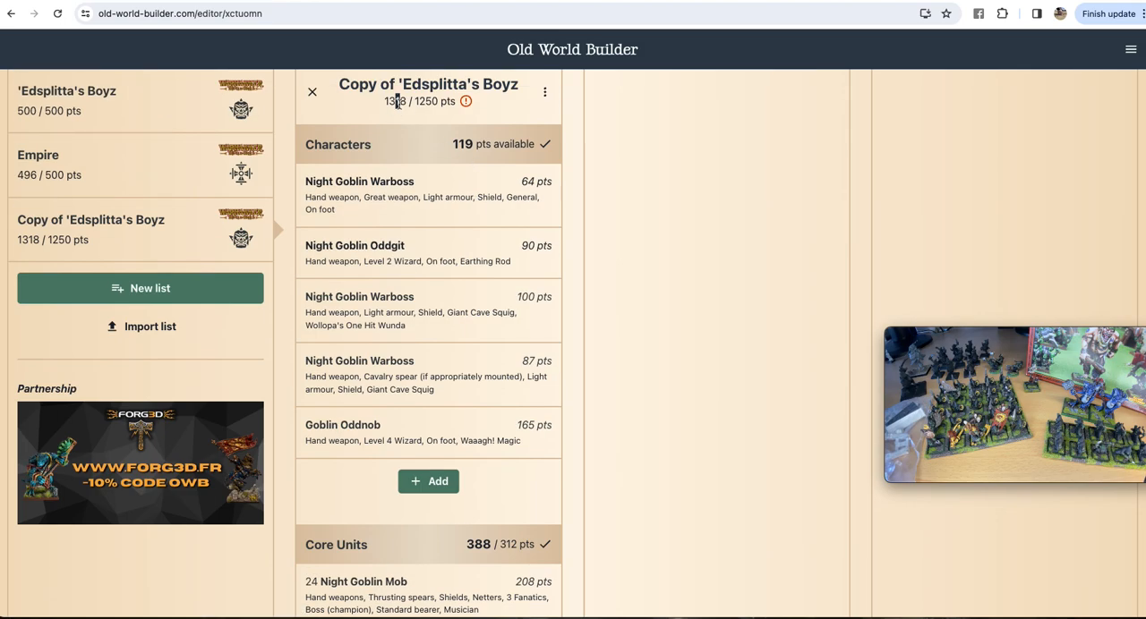
{"action": "left_click", "coordinate": [417, 122]}
{"action": "scroll", "coordinate": [504, 490], "scroll_direction": "down", "scroll_amount": 4}
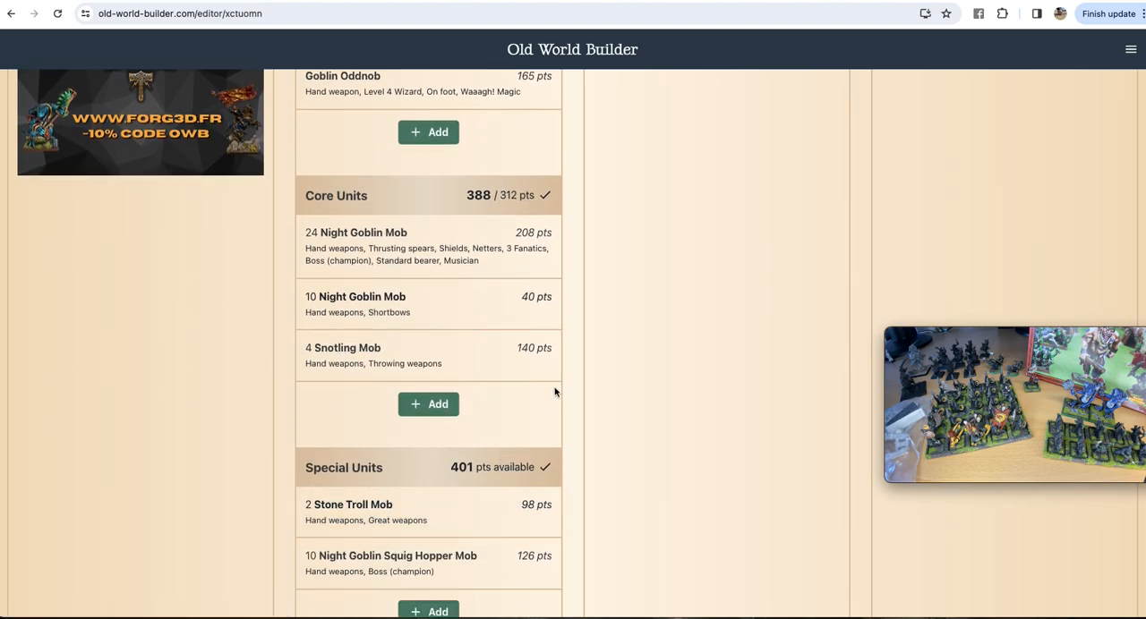
{"action": "scroll", "coordinate": [483, 420], "scroll_direction": "down", "scroll_amount": 1}
{"action": "scroll", "coordinate": [507, 480], "scroll_direction": "up", "scroll_amount": 5}
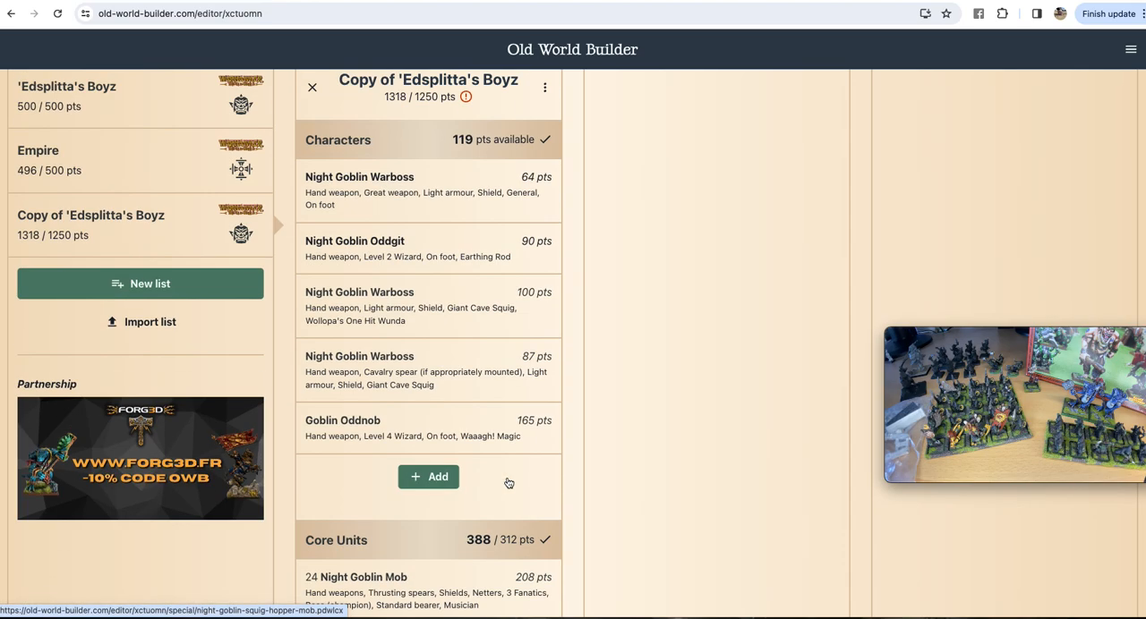
Step: Reduce the Night Goblin Squig Hopper Mob in the Special Units to a unit size of 5
{"action": "scroll", "coordinate": [507, 484], "scroll_direction": "down", "scroll_amount": 5}
{"action": "left_click", "coordinate": [500, 484]}
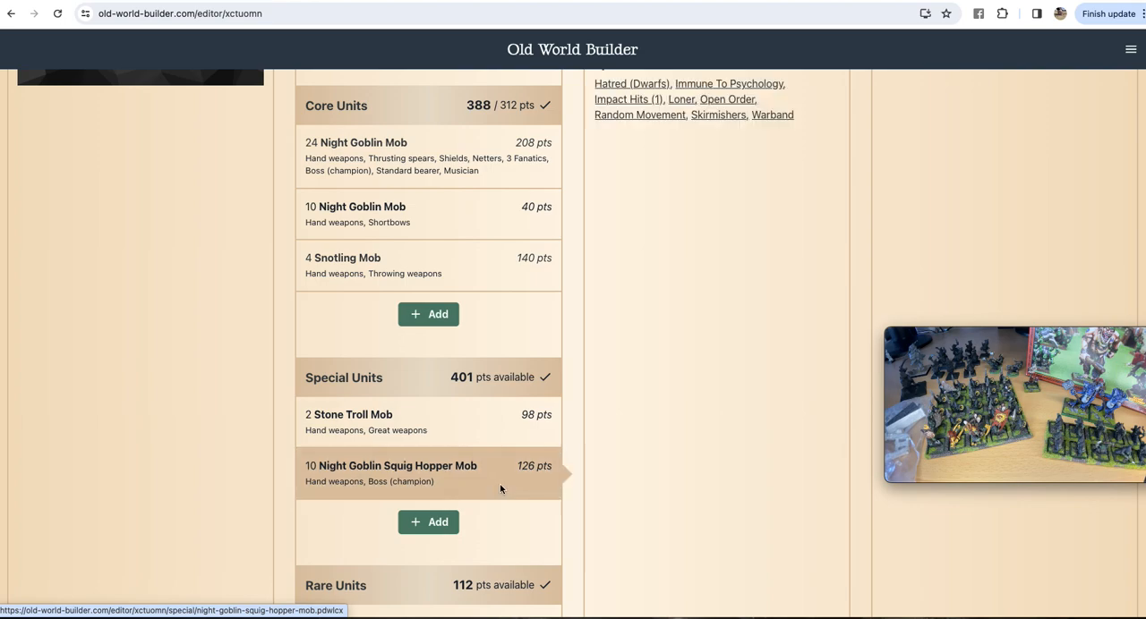
{"action": "left_click", "coordinate": [831, 217]}
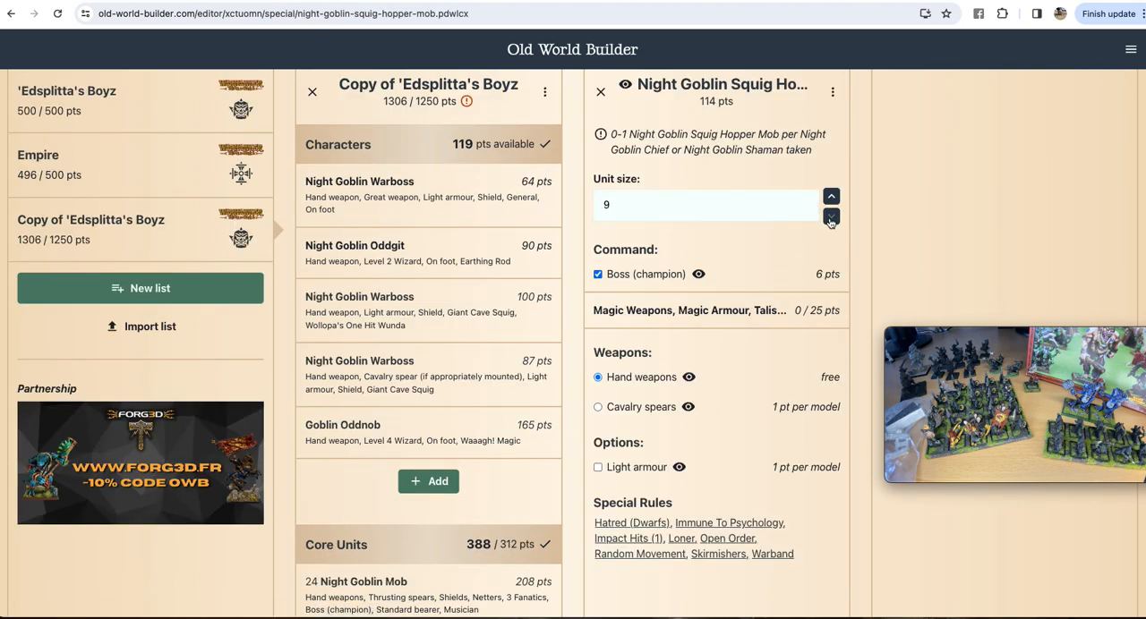
{"action": "left_click", "coordinate": [831, 217]}
{"action": "left_click", "coordinate": [830, 217]}
{"action": "left_click", "coordinate": [830, 217]}
{"action": "left_click", "coordinate": [831, 217]}
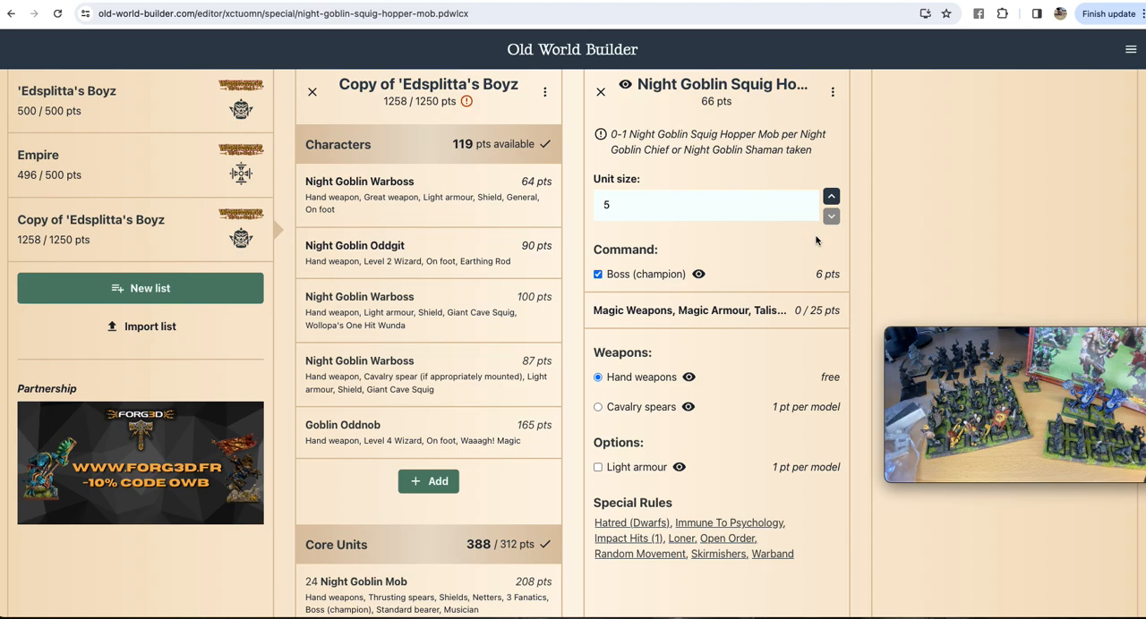
Step: Reduce the Snotling Mob in the Core Units to a unit size of 3
{"action": "scroll", "coordinate": [430, 385], "scroll_direction": "down", "scroll_amount": 4}
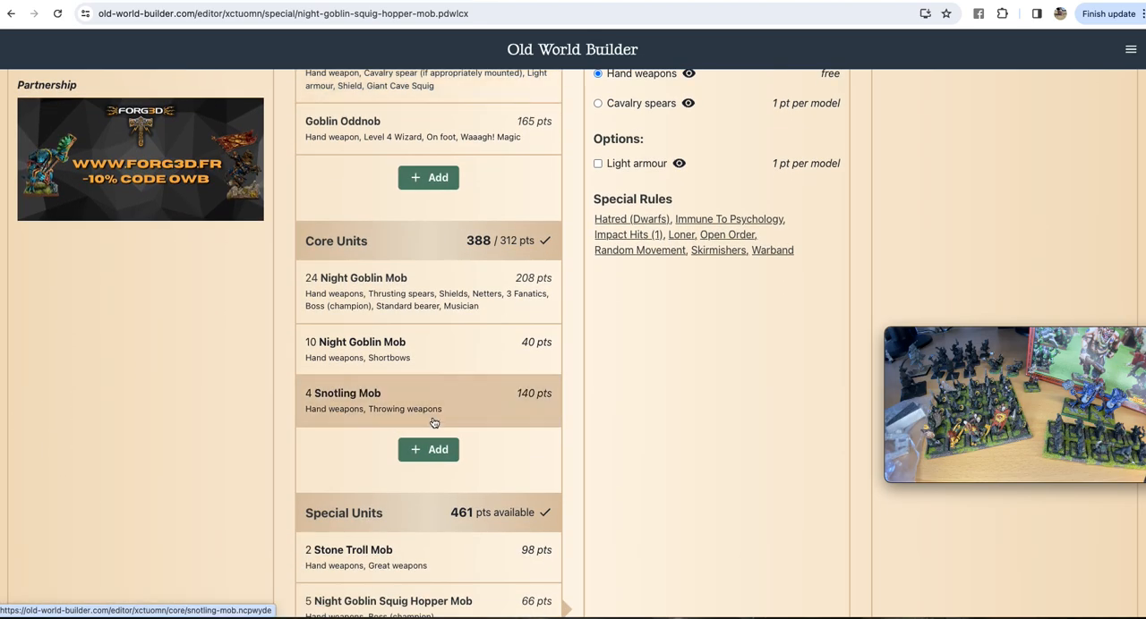
{"action": "left_click", "coordinate": [434, 403]}
{"action": "left_click", "coordinate": [832, 169]}
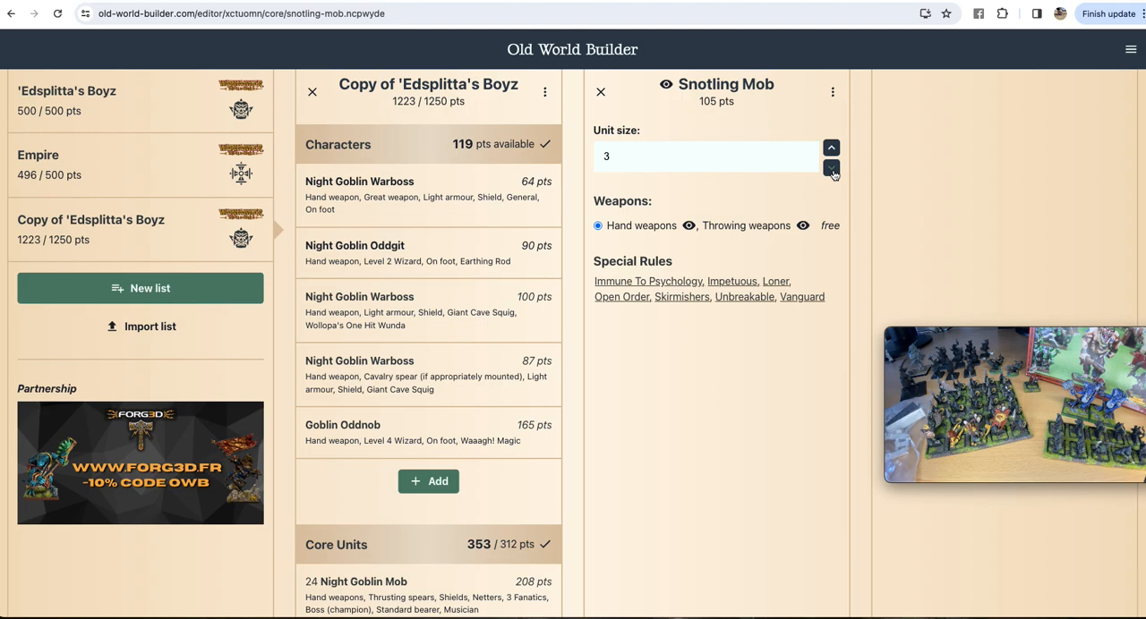
Step: Raise the Night Goblin Squig Hopper Mob's unit size to 7
{"action": "scroll", "coordinate": [501, 493], "scroll_direction": "down", "scroll_amount": 3}
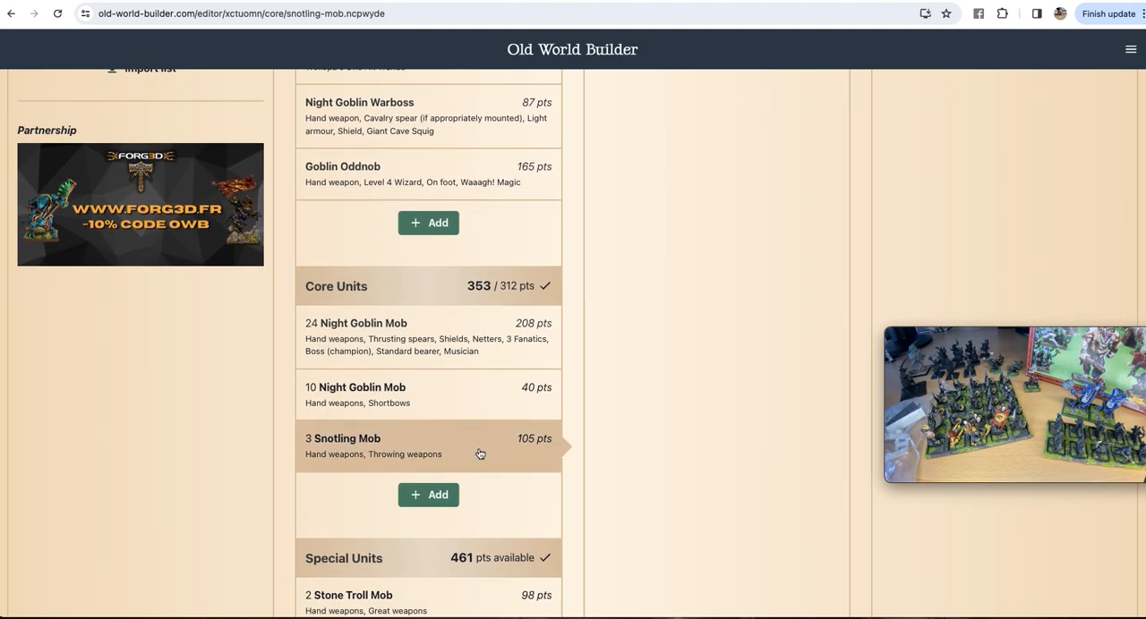
{"action": "scroll", "coordinate": [481, 499], "scroll_direction": "down", "scroll_amount": 2}
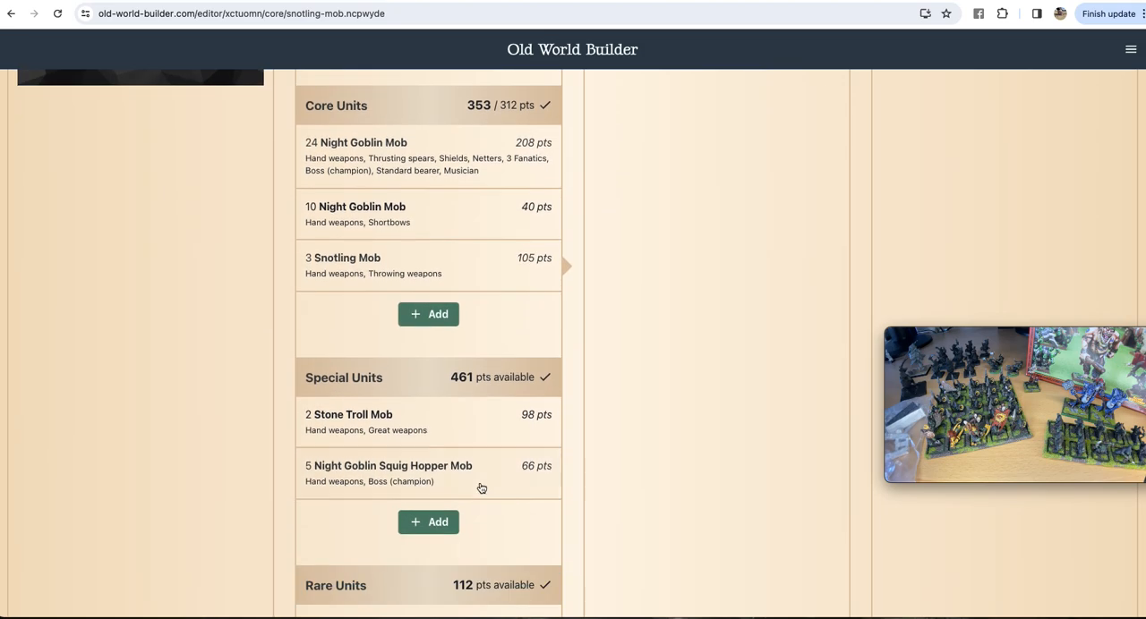
{"action": "left_click", "coordinate": [481, 483]}
{"action": "left_click", "coordinate": [832, 197]}
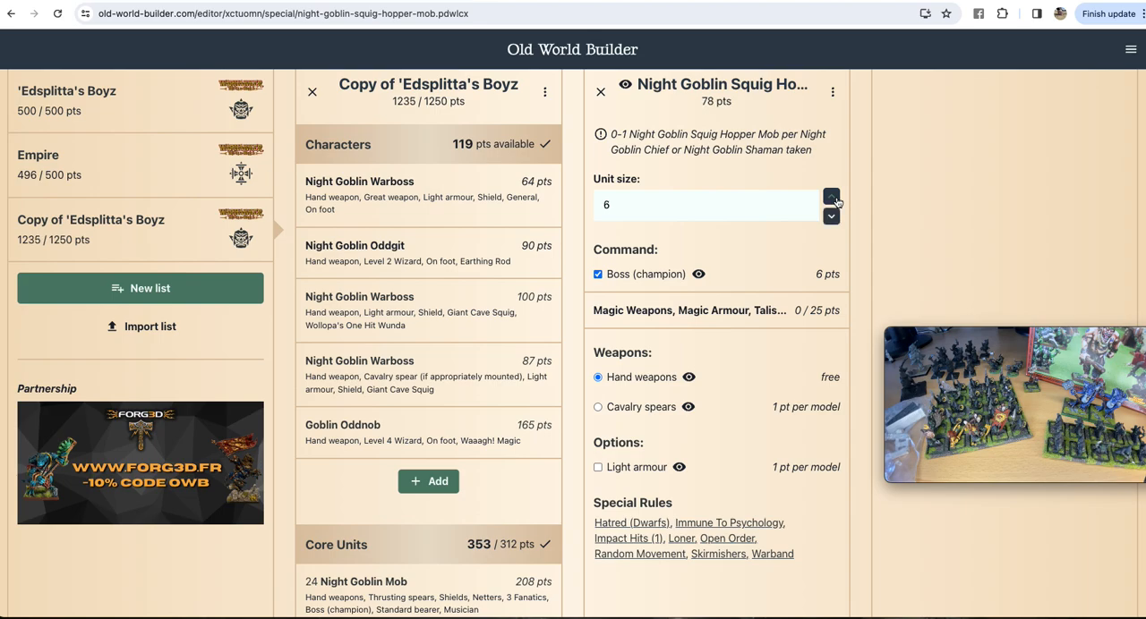
{"action": "left_click", "coordinate": [833, 197]}
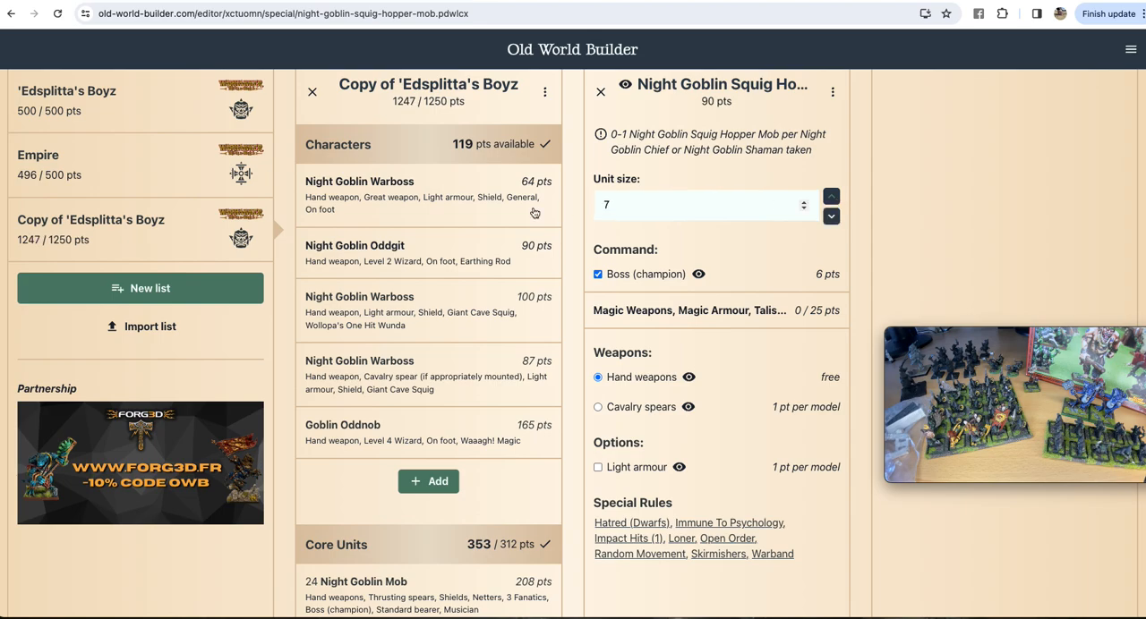
Step: Check the trimmed army list from the Characters down to the Rare Units against the 1250-point limit
{"action": "scroll", "coordinate": [515, 355], "scroll_direction": "down", "scroll_amount": 5}
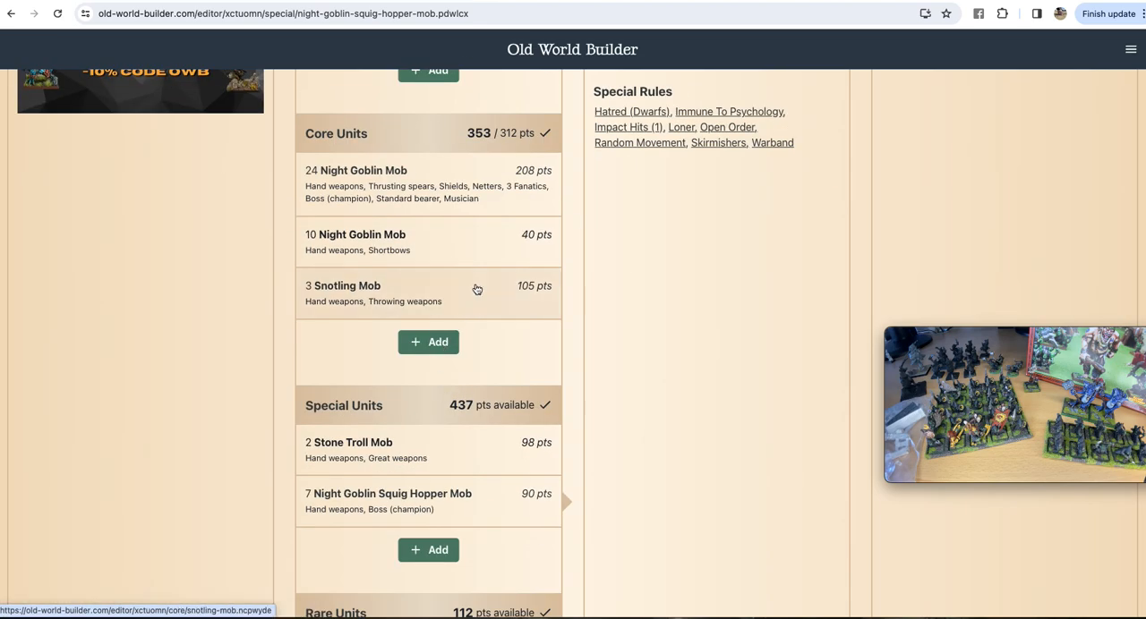
{"action": "scroll", "coordinate": [530, 386], "scroll_direction": "up", "scroll_amount": 5}
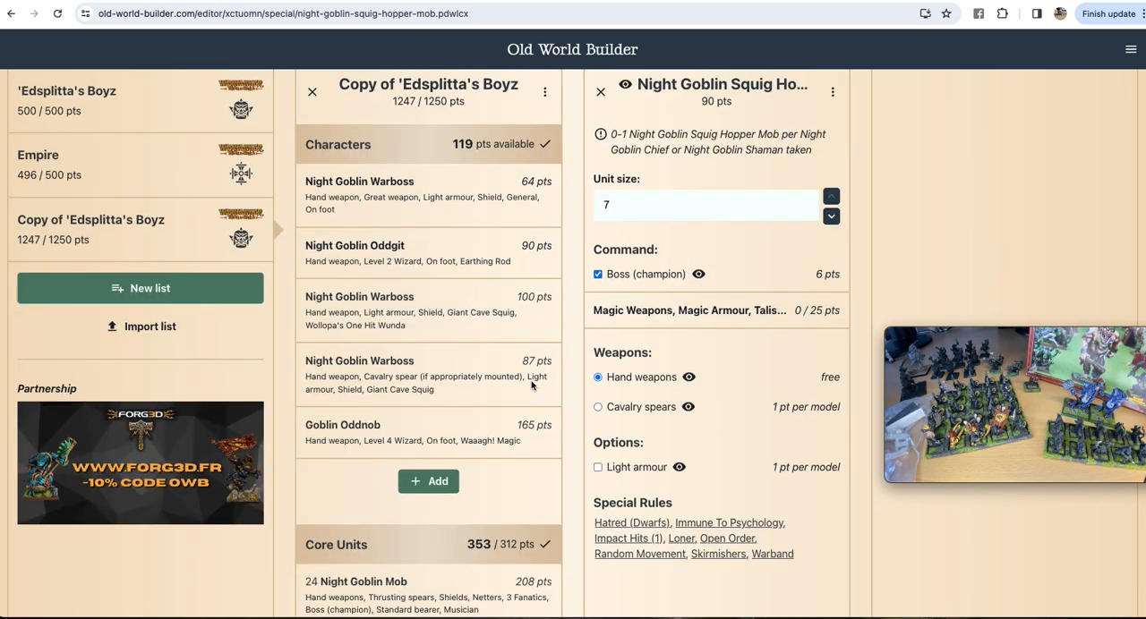
{"action": "scroll", "coordinate": [437, 443], "scroll_direction": "down", "scroll_amount": 7}
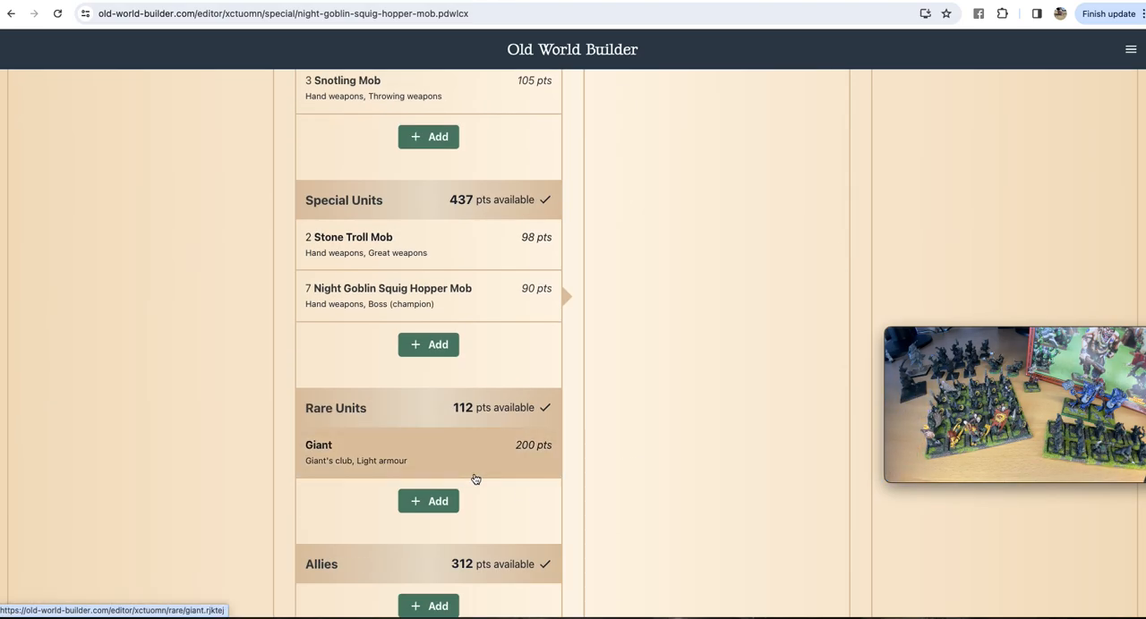
{"action": "scroll", "coordinate": [501, 465], "scroll_direction": "up", "scroll_amount": 7}
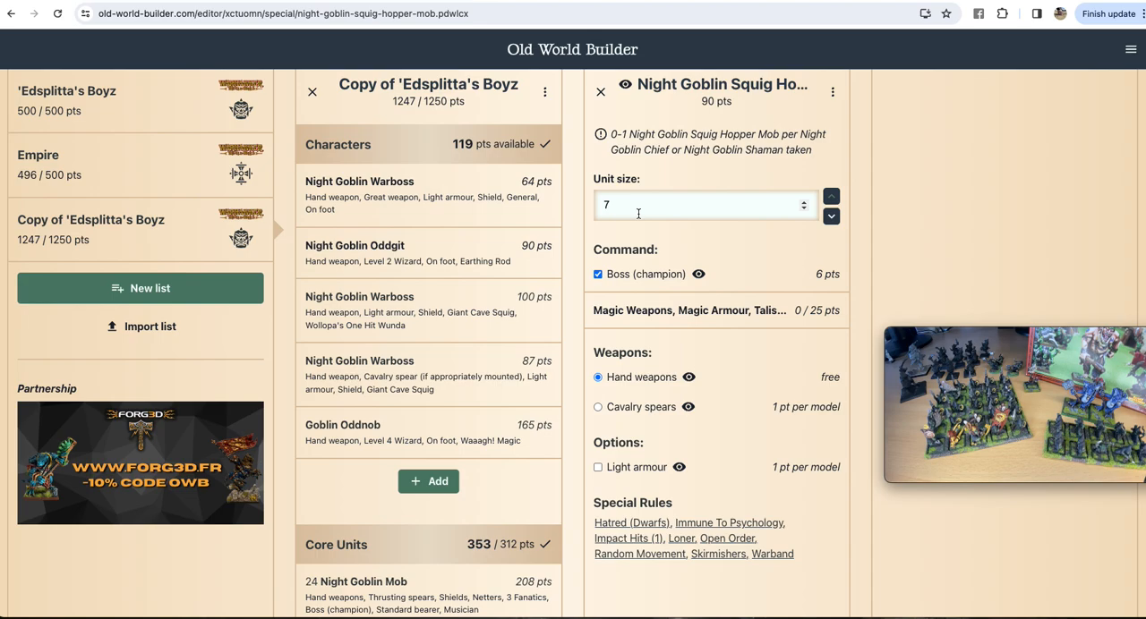
{"action": "scroll", "coordinate": [507, 423], "scroll_direction": "down", "scroll_amount": 10}
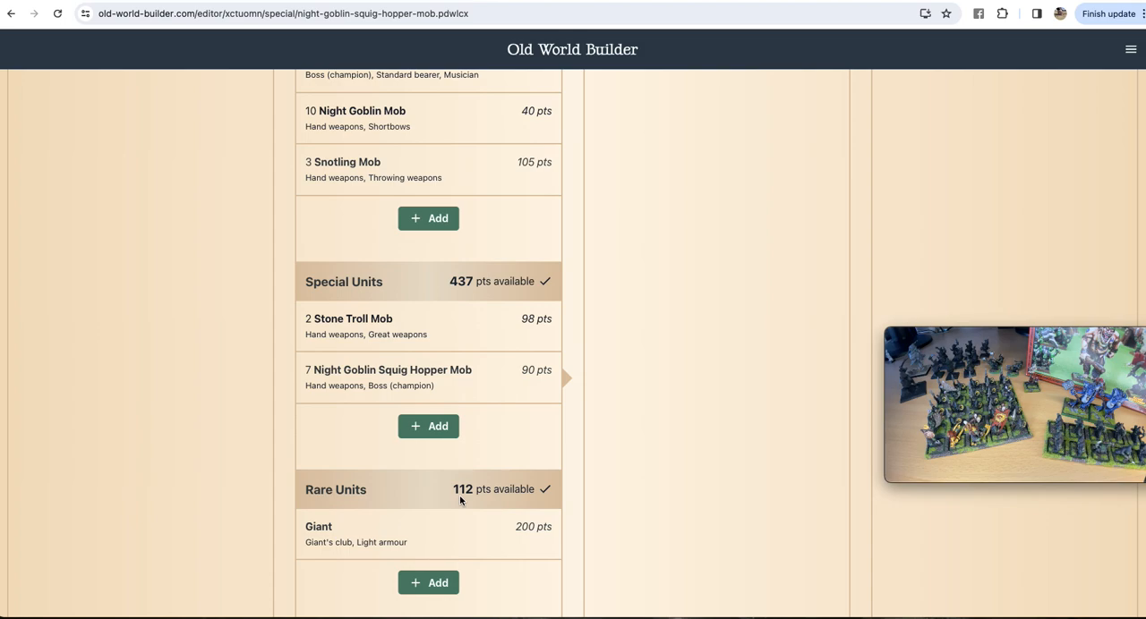
{"action": "scroll", "coordinate": [459, 495], "scroll_direction": "up", "scroll_amount": 10}
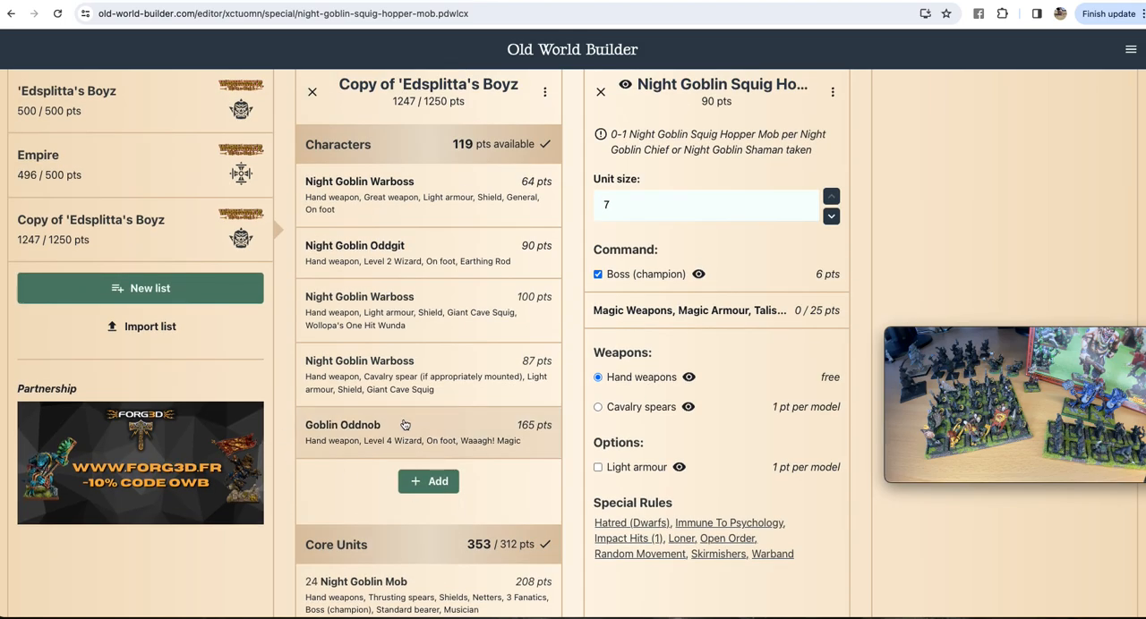
Step: Open the Goblin Oddnob's Magic Items and move the Movie Recording window clear of the item list
{"action": "left_click", "coordinate": [502, 442]}
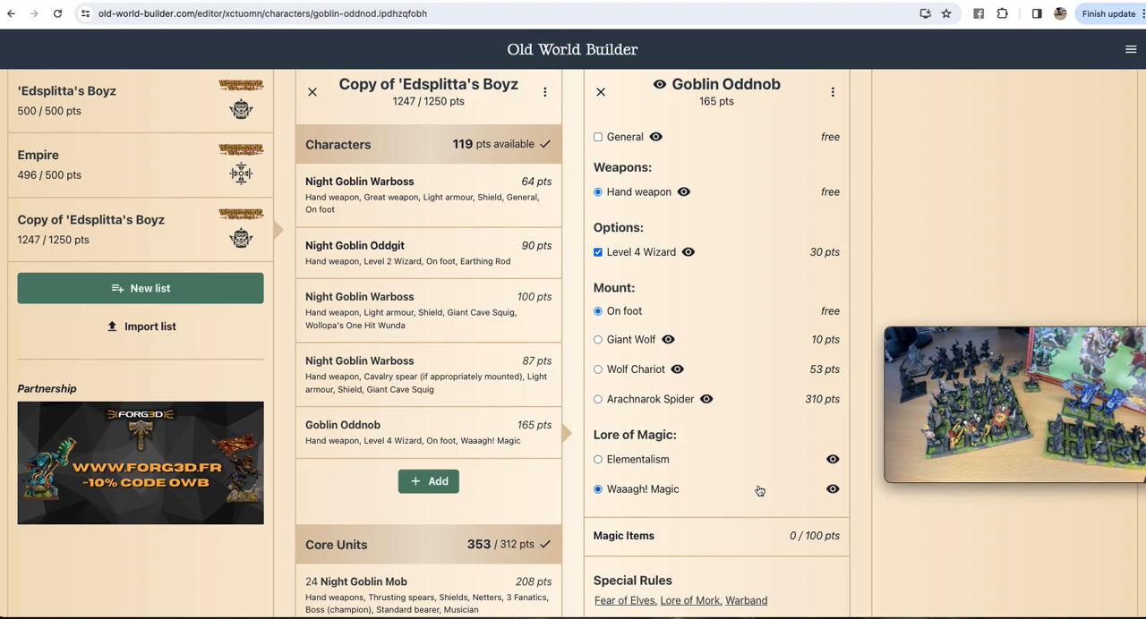
{"action": "scroll", "coordinate": [734, 493], "scroll_direction": "down", "scroll_amount": 3}
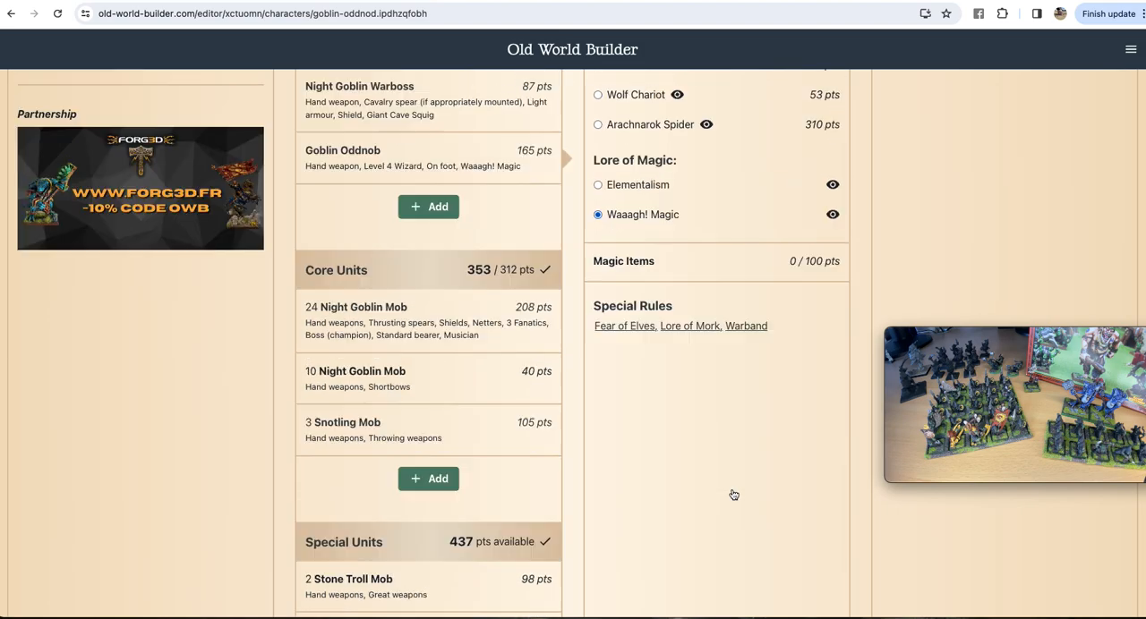
{"action": "scroll", "coordinate": [733, 495], "scroll_direction": "up", "scroll_amount": 3}
{"action": "left_click", "coordinate": [627, 532]}
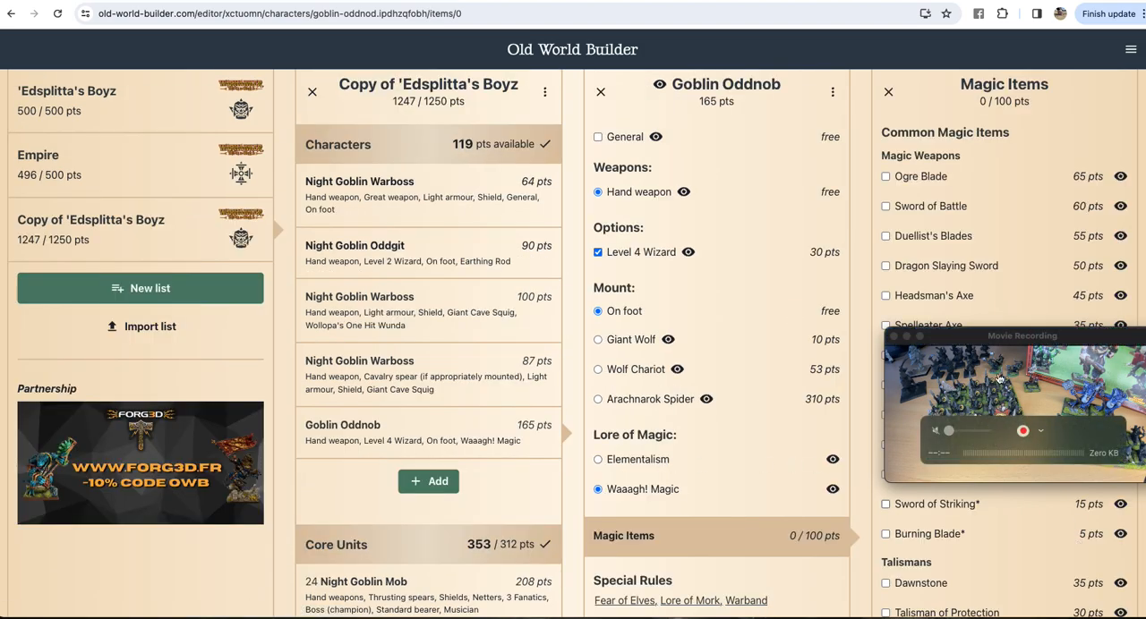
{"action": "left_click_drag", "start_coordinate": [1085, 342], "coordinate": [200, 385]}
Step: Browse the Goblin Oddnob's available magic items and give it the Earthing Rod from the Arcane Items
{"action": "scroll", "coordinate": [993, 437], "scroll_direction": "down", "scroll_amount": 7}
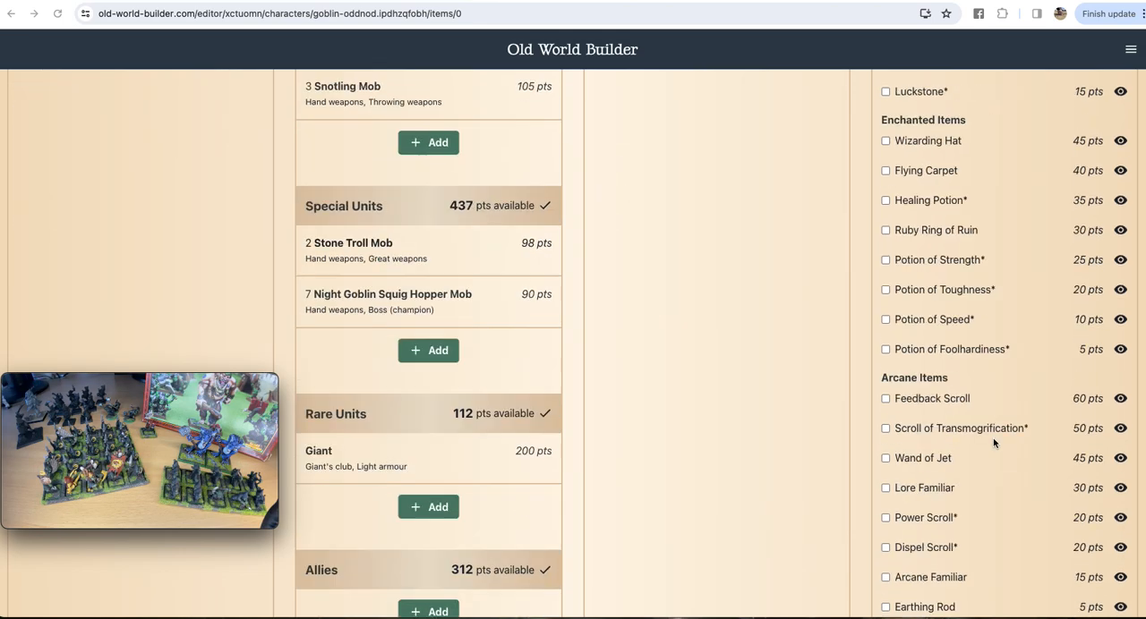
{"action": "scroll", "coordinate": [992, 441], "scroll_direction": "down", "scroll_amount": 6}
{"action": "scroll", "coordinate": [944, 501], "scroll_direction": "up", "scroll_amount": 3}
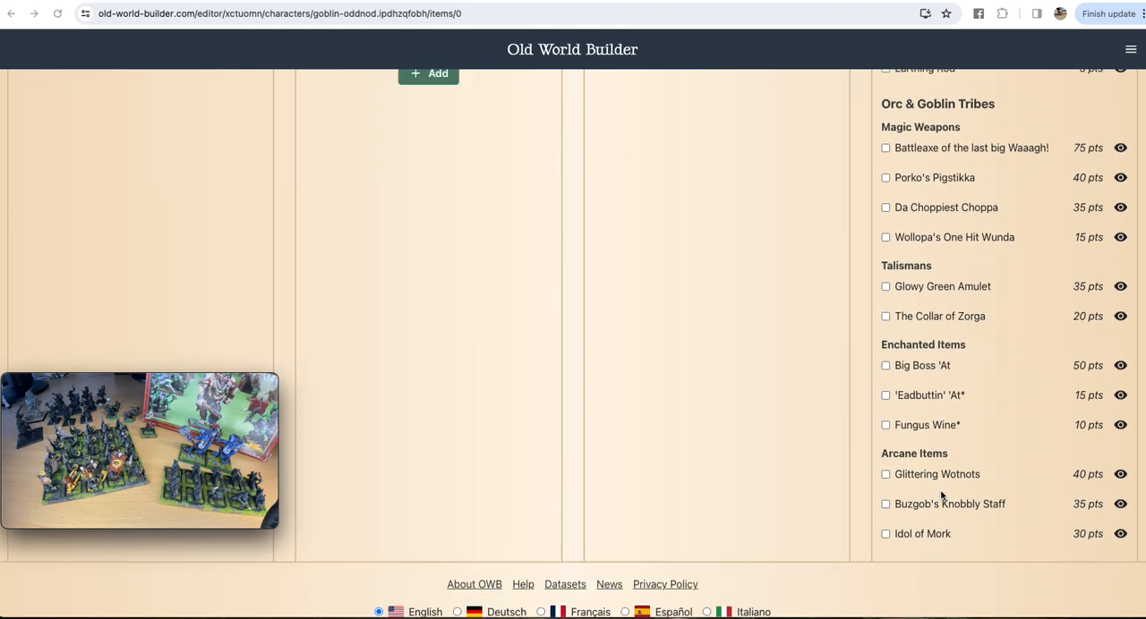
{"action": "scroll", "coordinate": [939, 492], "scroll_direction": "down", "scroll_amount": 3}
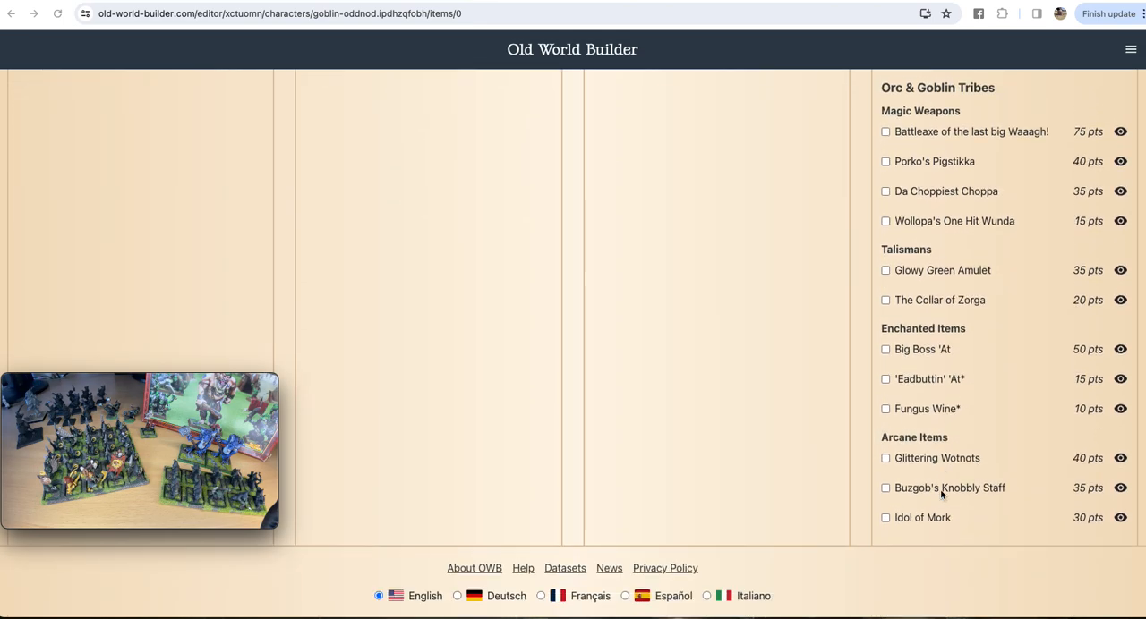
{"action": "scroll", "coordinate": [940, 490], "scroll_direction": "up", "scroll_amount": 4}
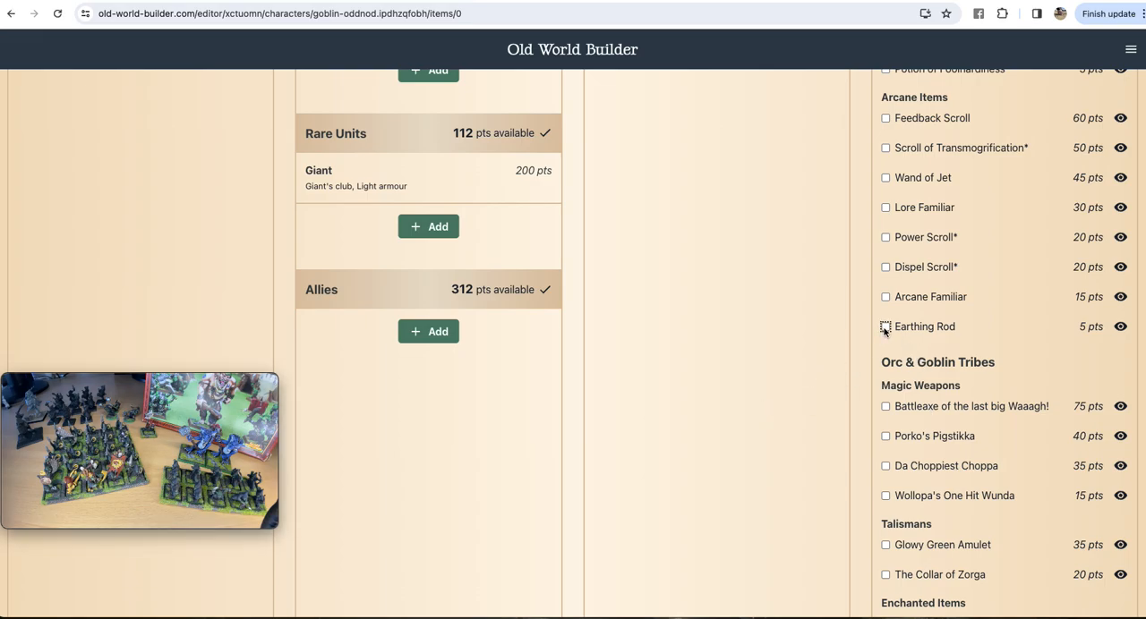
{"action": "left_click", "coordinate": [885, 327]}
{"action": "scroll", "coordinate": [785, 445], "scroll_direction": "up", "scroll_amount": 10}
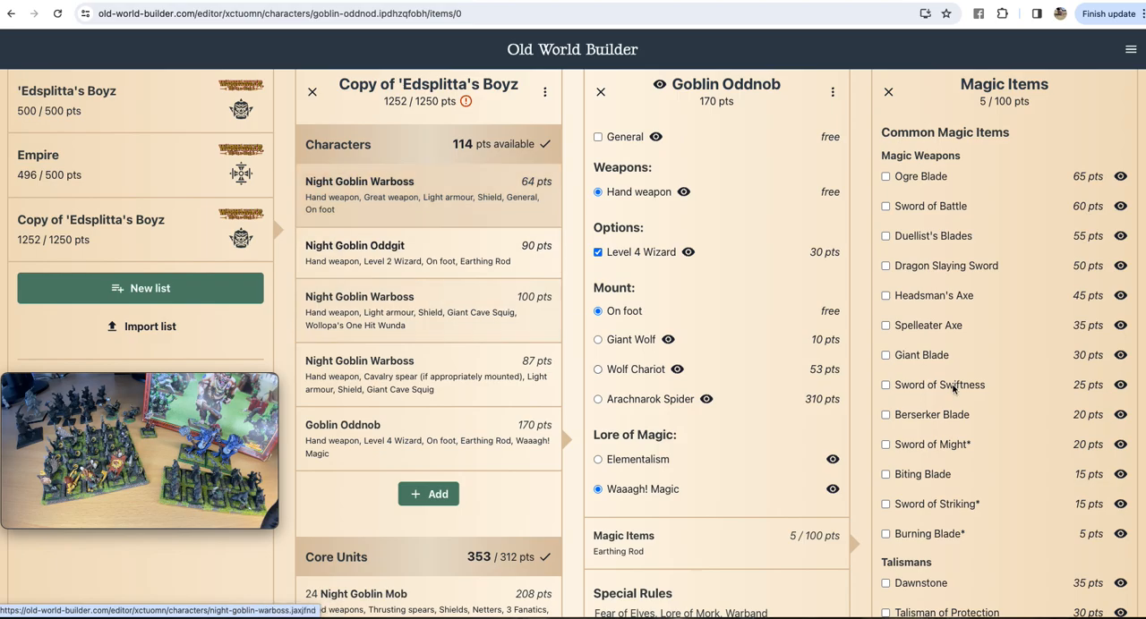
{"action": "scroll", "coordinate": [953, 387], "scroll_direction": "down", "scroll_amount": 12}
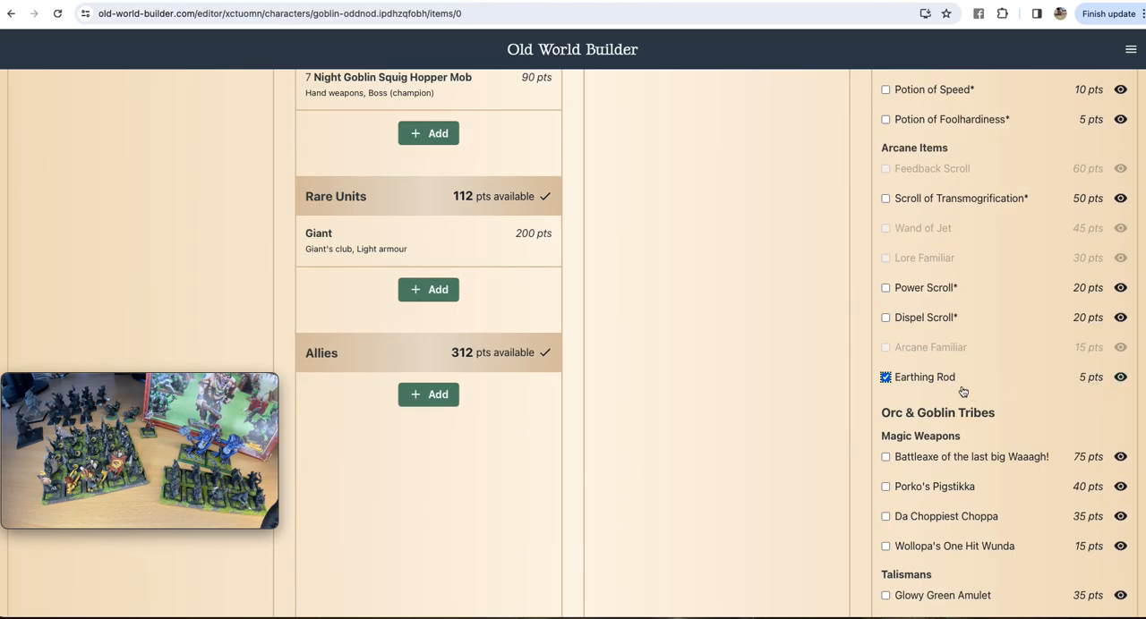
{"action": "scroll", "coordinate": [929, 385], "scroll_direction": "up", "scroll_amount": 12}
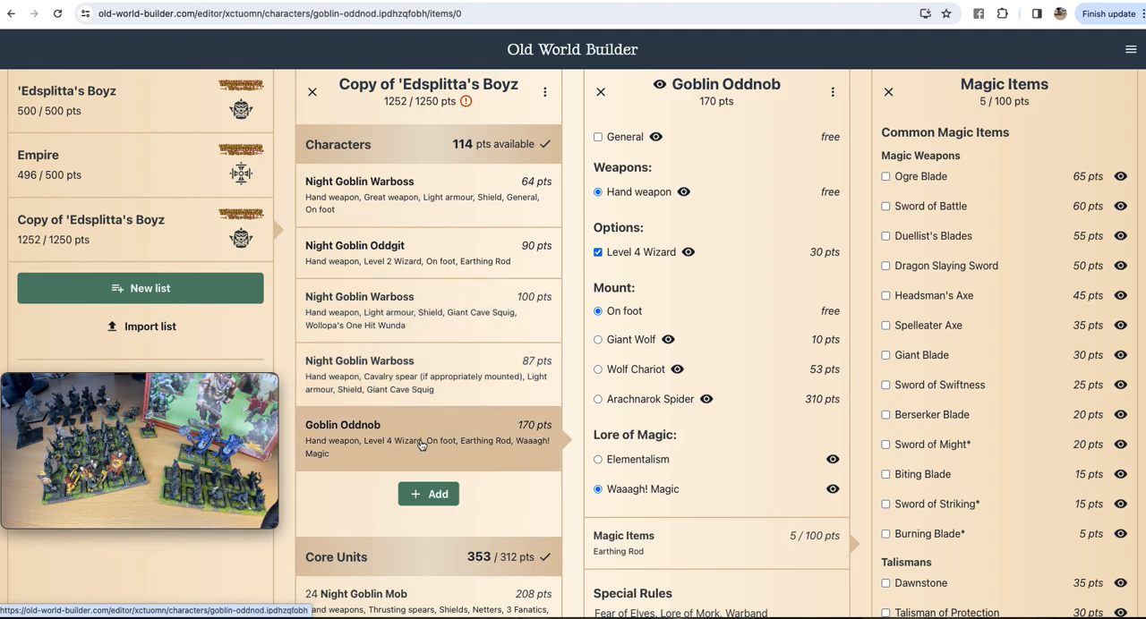
Step: Remove the Earthing Rod from the Night Goblin Oddgit's Magic Items
{"action": "left_click", "coordinate": [428, 254]}
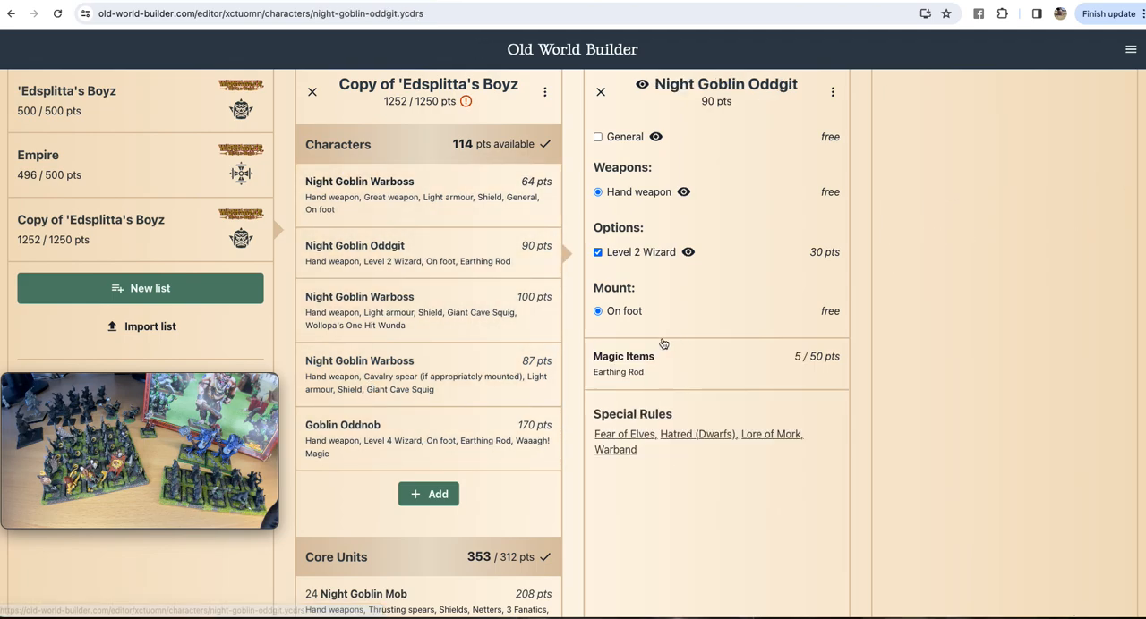
{"action": "left_click", "coordinate": [634, 371]}
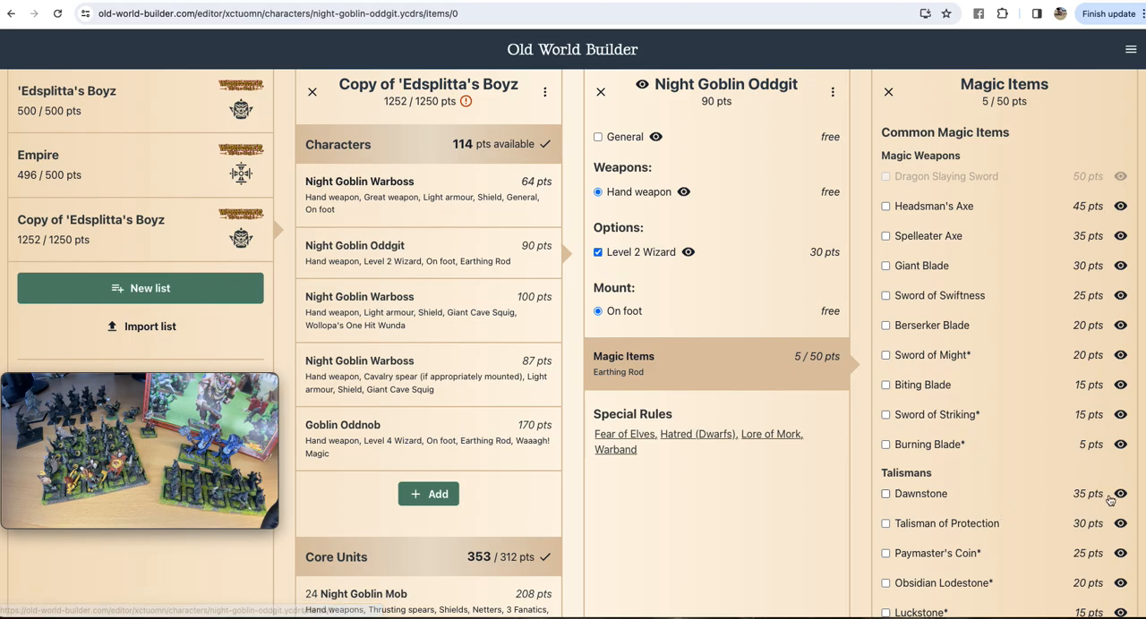
{"action": "scroll", "coordinate": [1037, 436], "scroll_direction": "down", "scroll_amount": 8}
{"action": "scroll", "coordinate": [1037, 437], "scroll_direction": "down", "scroll_amount": 4}
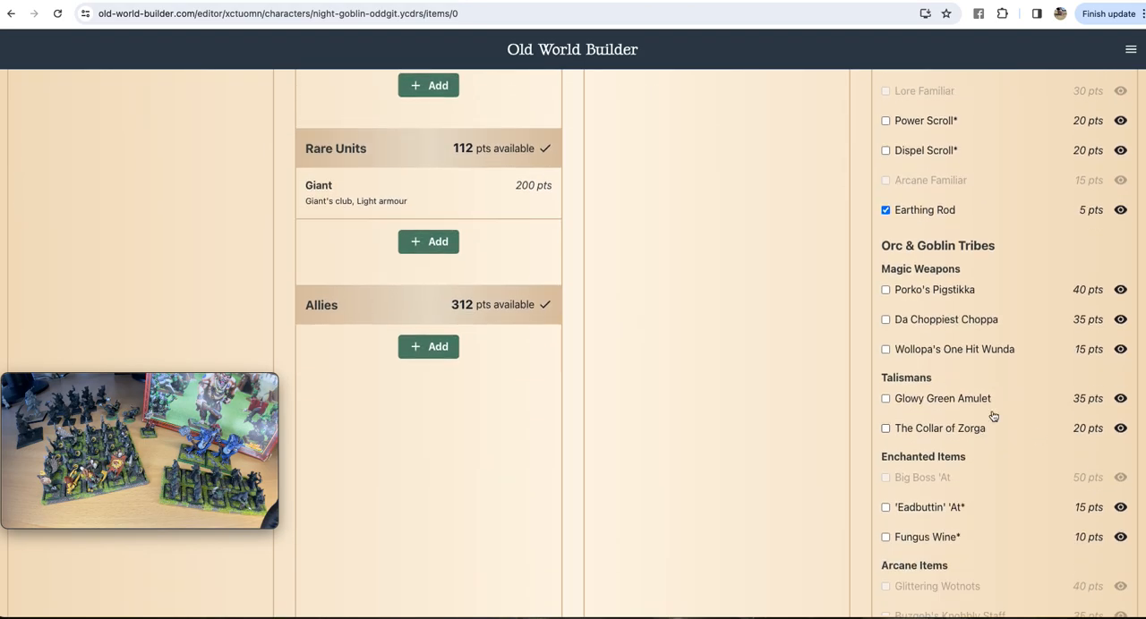
{"action": "left_click", "coordinate": [884, 211]}
{"action": "scroll", "coordinate": [808, 356], "scroll_direction": "up", "scroll_amount": 10}
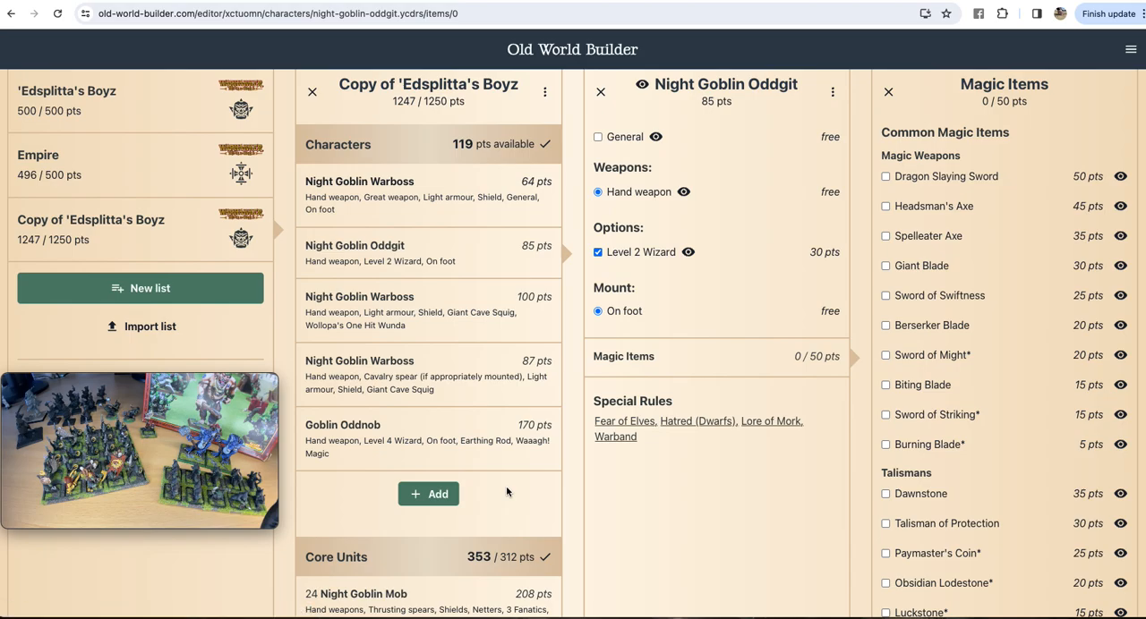
Step: Close the Night Goblin Oddgit's Magic Items and unit details, and move the Movie Recording window lower beneath the saved army lists
{"action": "scroll", "coordinate": [511, 475], "scroll_direction": "down", "scroll_amount": 10}
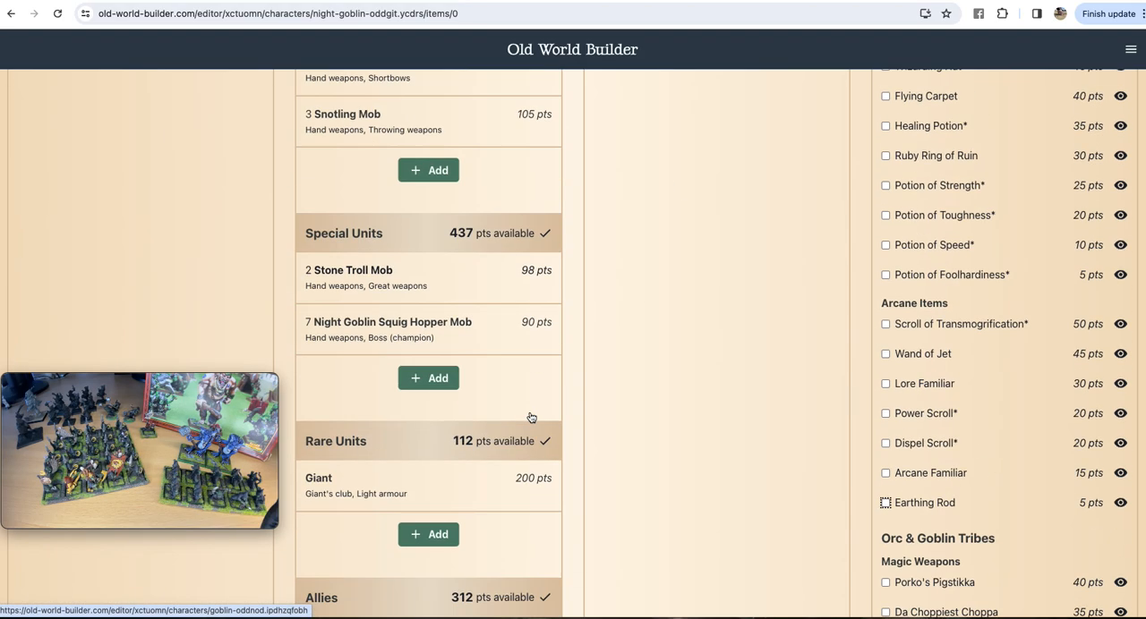
{"action": "scroll", "coordinate": [529, 417], "scroll_direction": "up", "scroll_amount": 6}
{"action": "scroll", "coordinate": [529, 418], "scroll_direction": "up", "scroll_amount": 5}
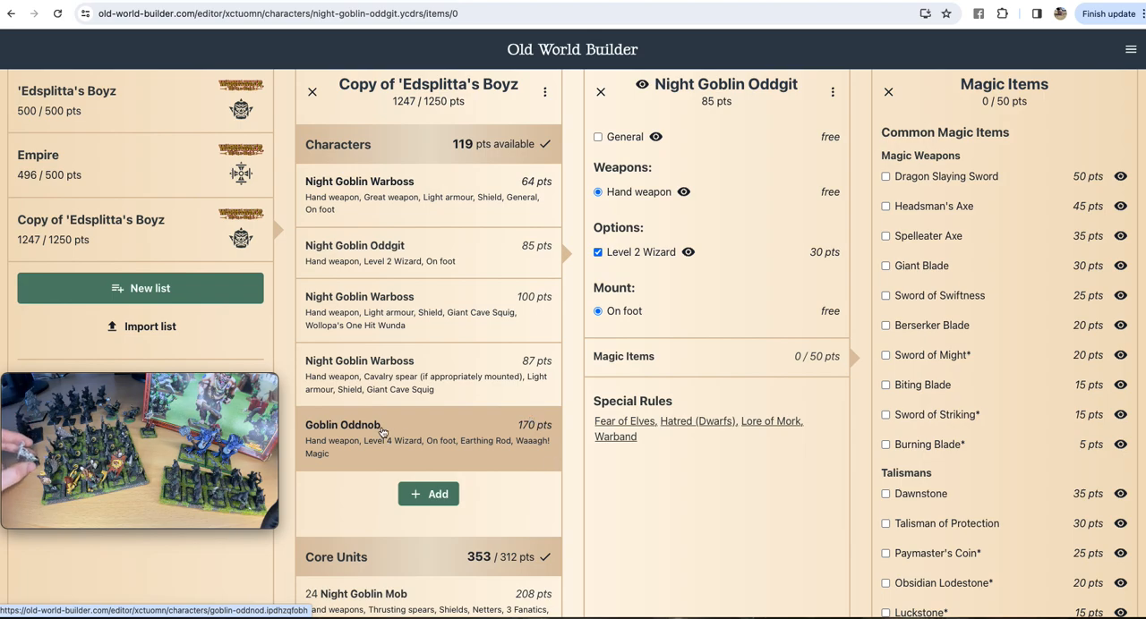
{"action": "left_click_drag", "start_coordinate": [252, 384], "coordinate": [243, 512]}
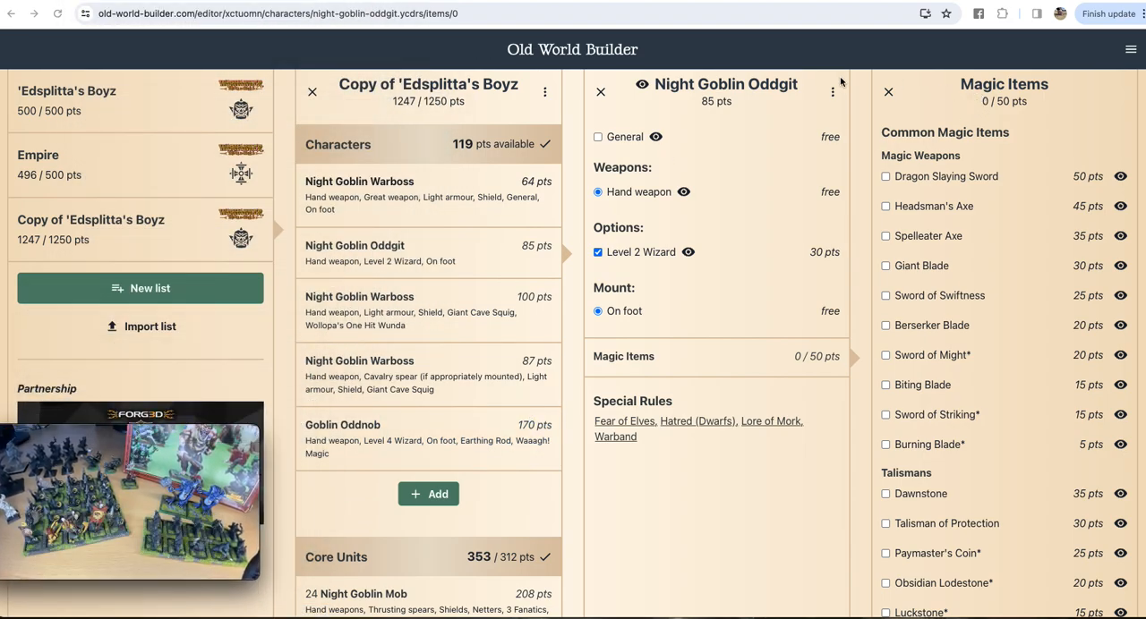
{"action": "left_click", "coordinate": [889, 93]}
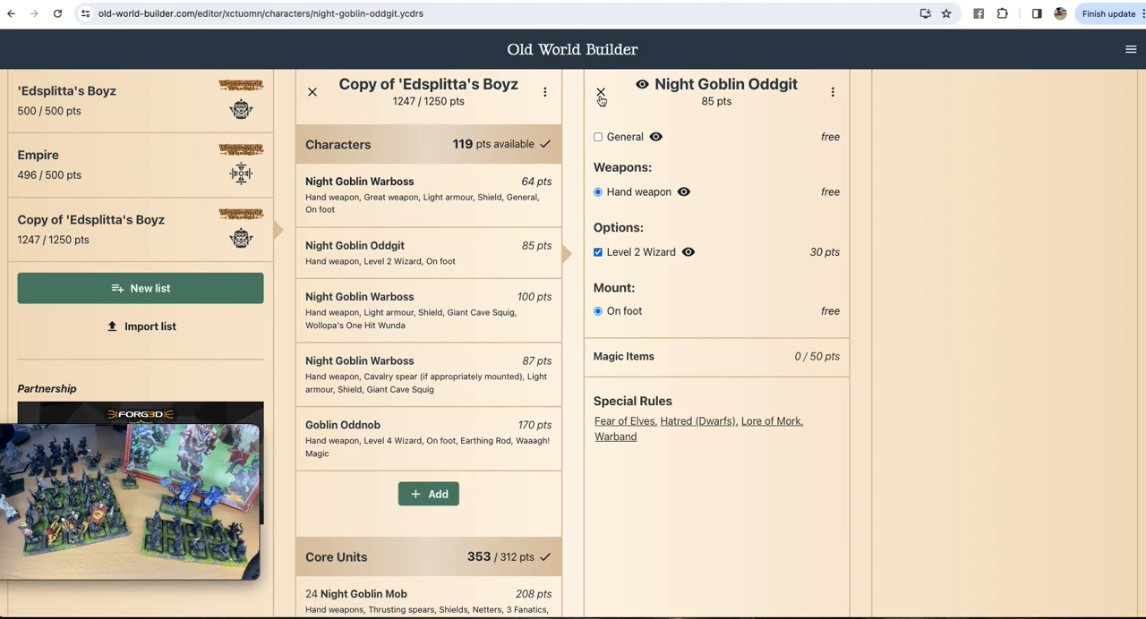
{"action": "left_click", "coordinate": [600, 91]}
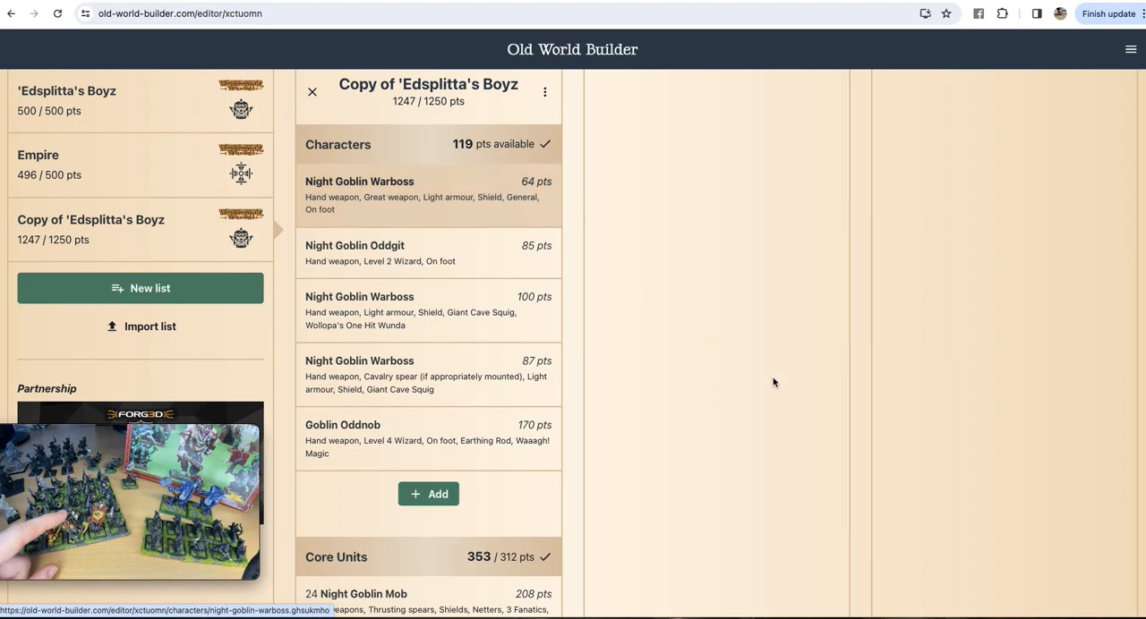
Step: Move the Movie Recording window onto the empty area beside the army list's Characters and enlarge it across both empty columns
{"action": "scroll", "coordinate": [772, 376], "scroll_direction": "down", "scroll_amount": 4}
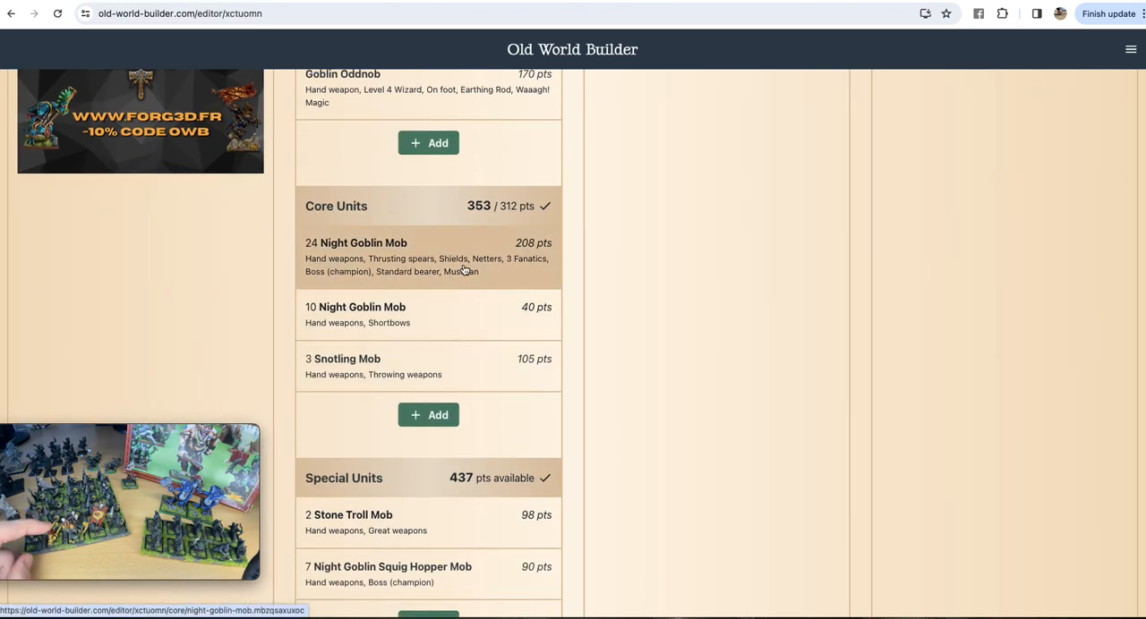
{"action": "scroll", "coordinate": [708, 205], "scroll_direction": "up", "scroll_amount": 4}
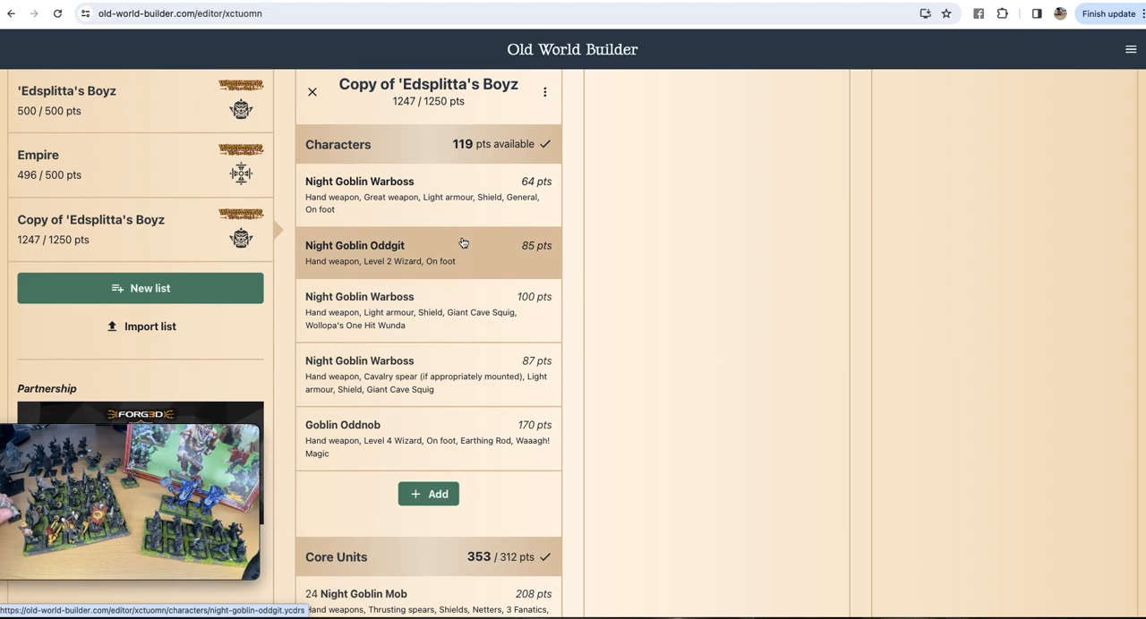
{"action": "left_click_drag", "start_coordinate": [198, 437], "coordinate": [820, 88]}
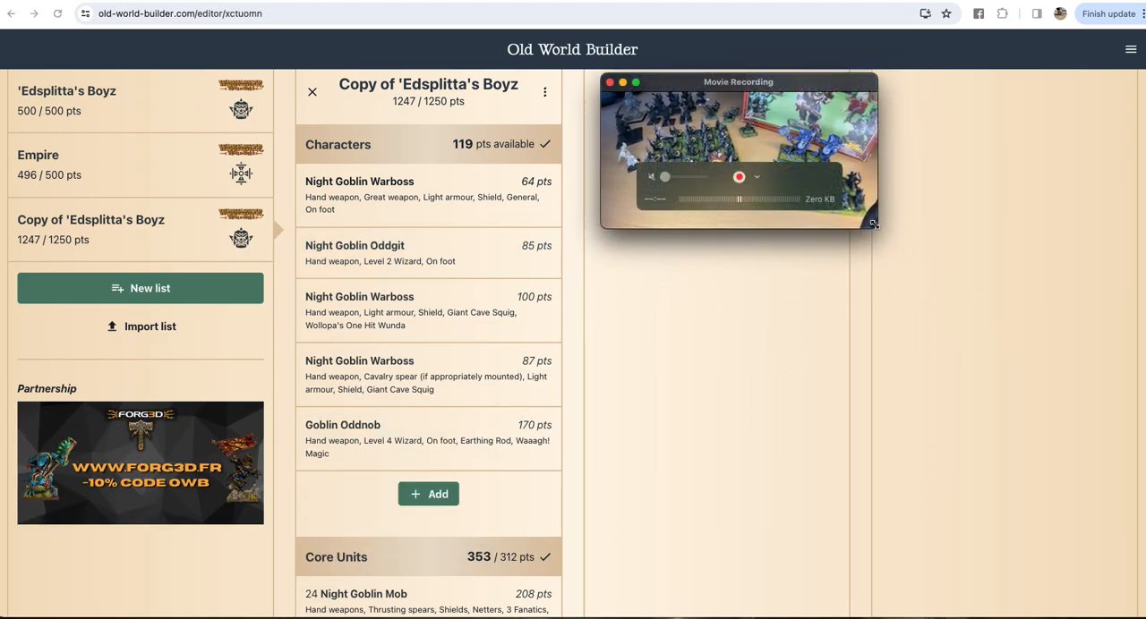
{"action": "left_click_drag", "start_coordinate": [893, 227], "coordinate": [1141, 485]}
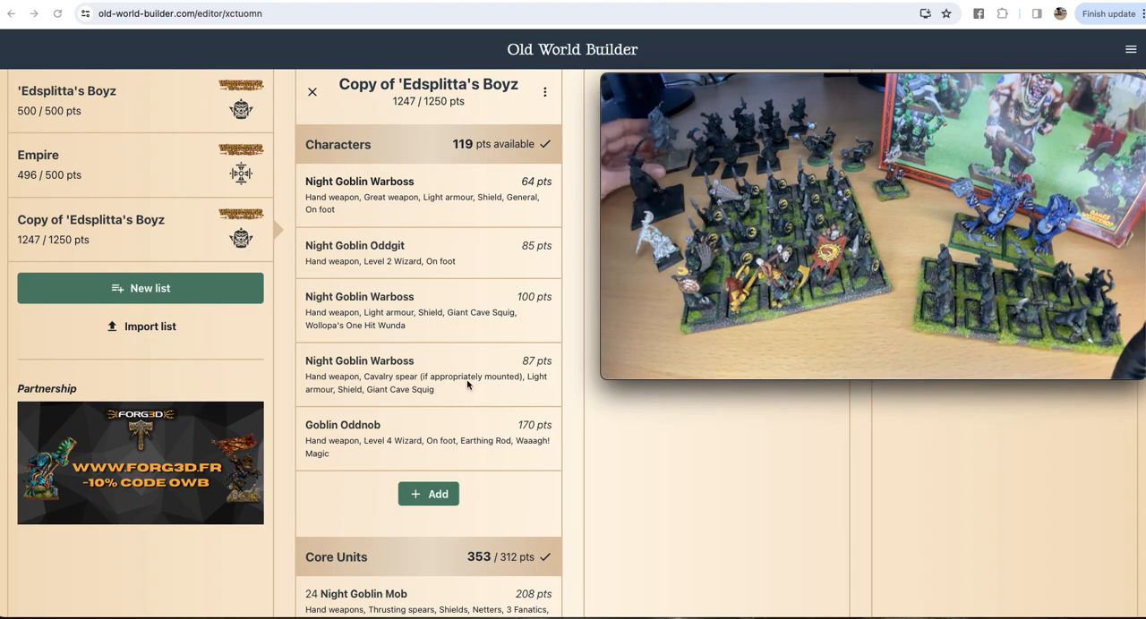
Step: Review the whole 1250-point army list, from the Characters through the Core, Special and Rare Units to the Allies
{"action": "scroll", "coordinate": [466, 385], "scroll_direction": "down", "scroll_amount": 5}
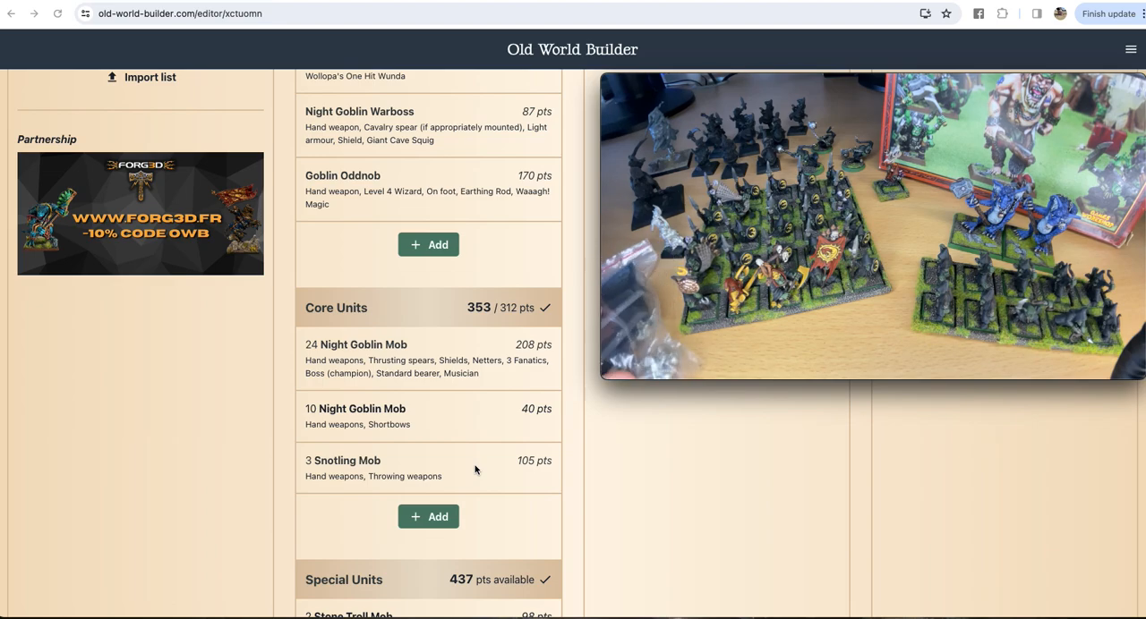
{"action": "scroll", "coordinate": [475, 469], "scroll_direction": "down", "scroll_amount": 3}
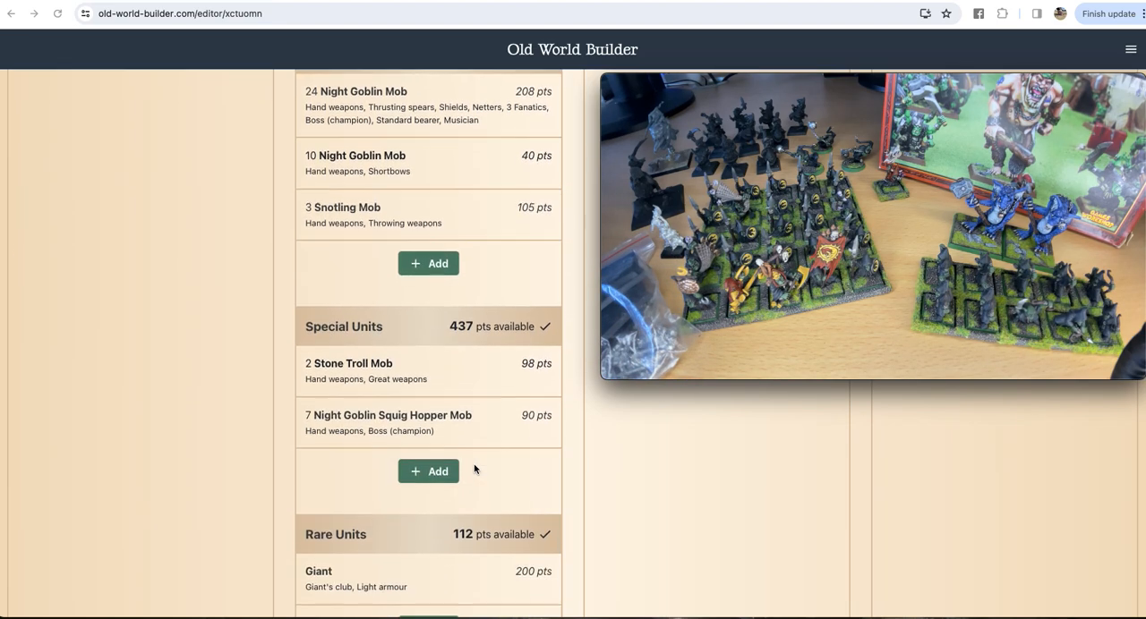
{"action": "scroll", "coordinate": [475, 469], "scroll_direction": "down", "scroll_amount": 1}
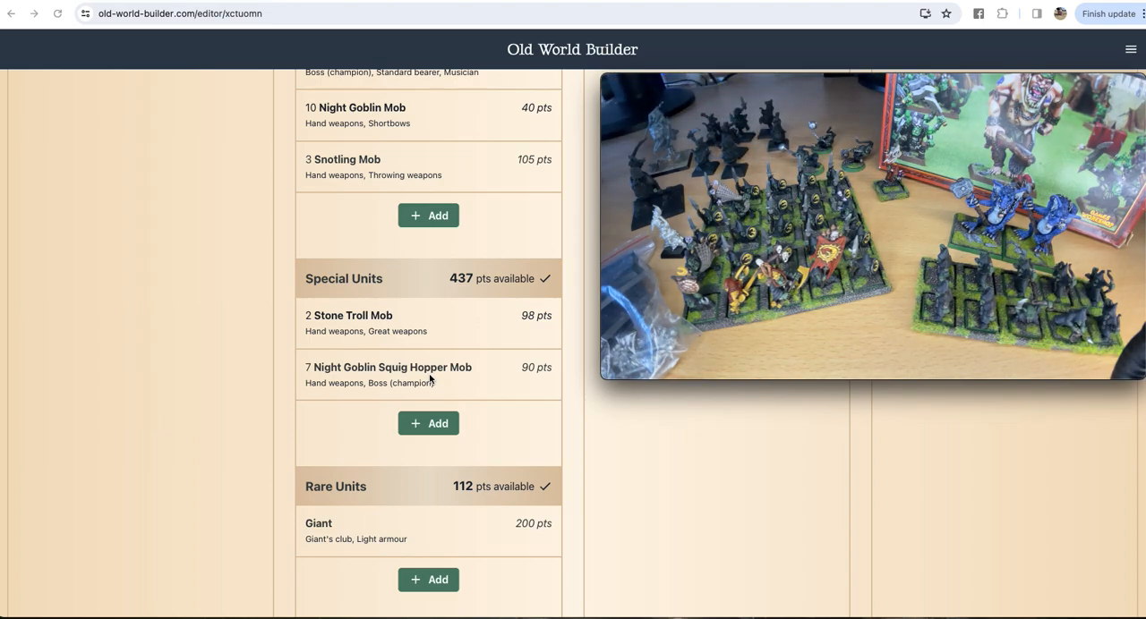
{"action": "mouse_move", "coordinate": [854, 106]}
{"action": "scroll", "coordinate": [439, 336], "scroll_direction": "down", "scroll_amount": 3}
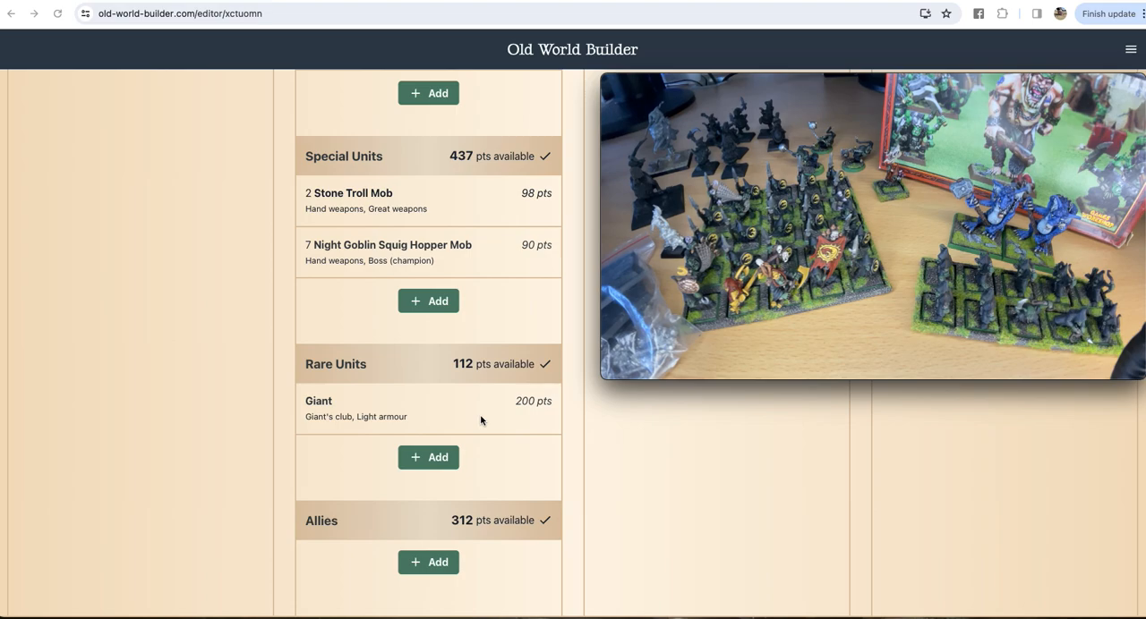
{"action": "scroll", "coordinate": [479, 419], "scroll_direction": "up", "scroll_amount": 10}
{"action": "scroll", "coordinate": [480, 419], "scroll_direction": "down", "scroll_amount": 5}
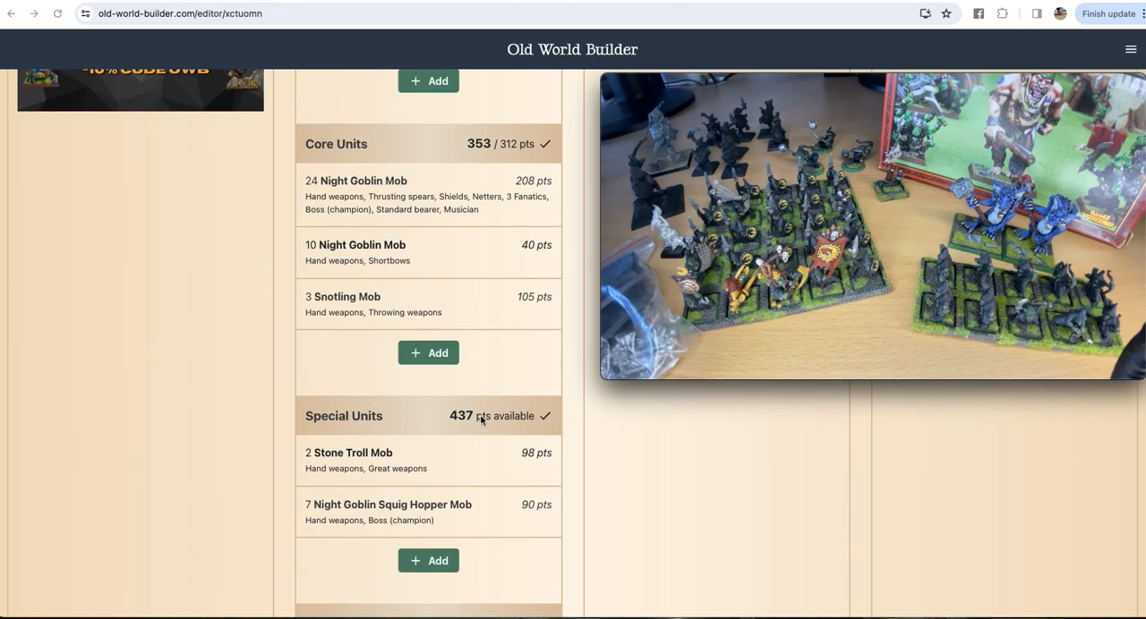
{"action": "scroll", "coordinate": [480, 419], "scroll_direction": "up", "scroll_amount": 5}
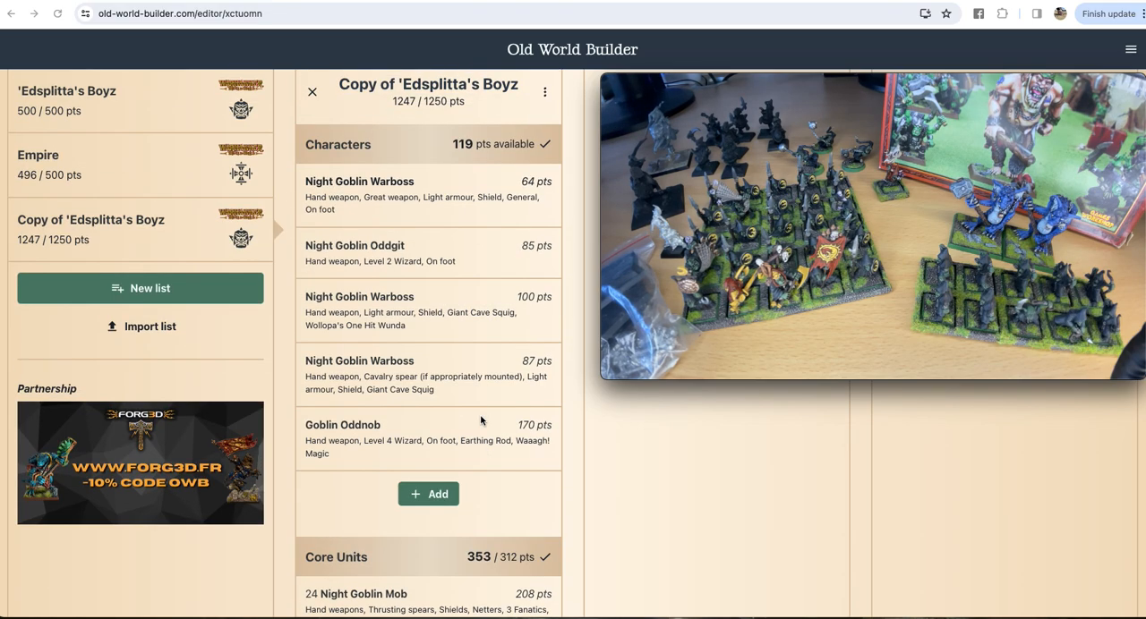
{"action": "scroll", "coordinate": [480, 418], "scroll_direction": "down", "scroll_amount": 4}
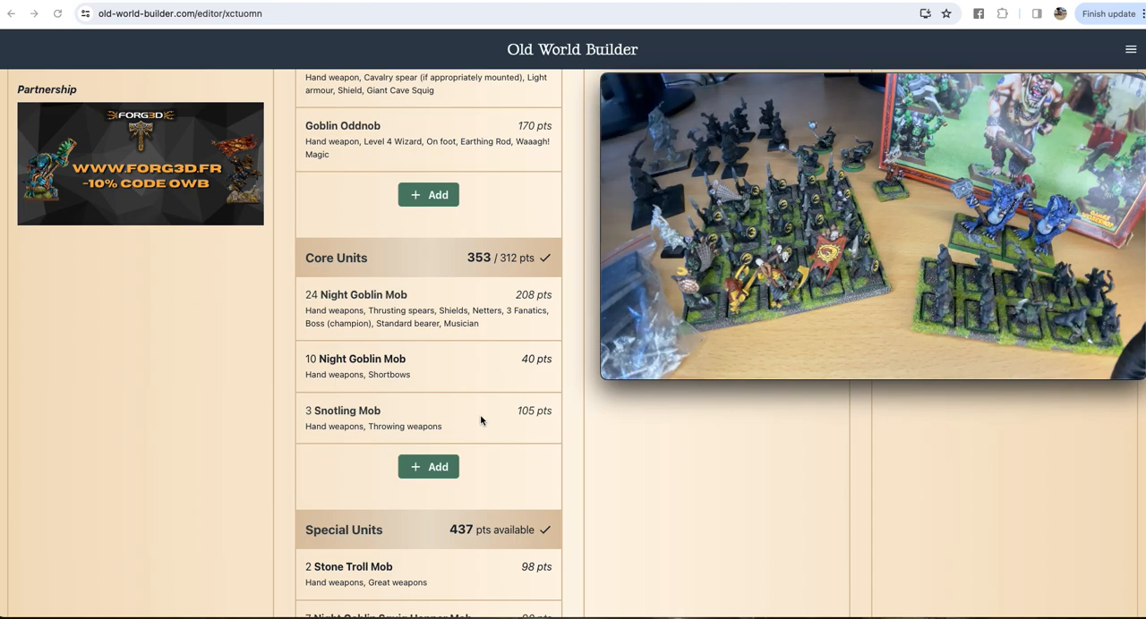
{"action": "scroll", "coordinate": [481, 421], "scroll_direction": "up", "scroll_amount": 3}
{"action": "scroll", "coordinate": [481, 418], "scroll_direction": "down", "scroll_amount": 8}
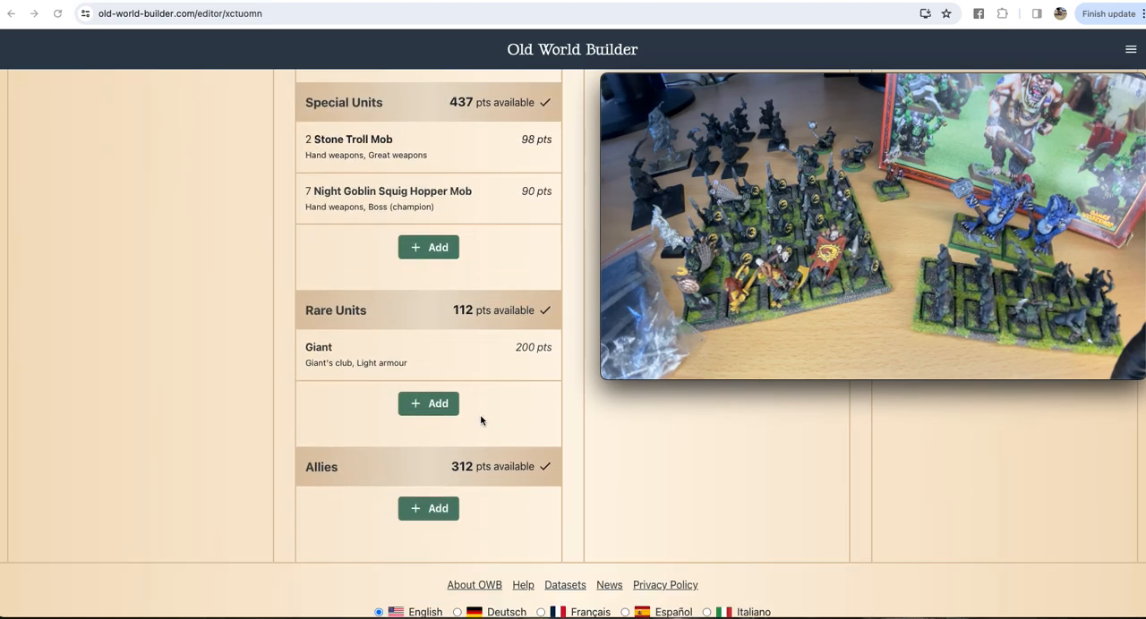
{"action": "scroll", "coordinate": [481, 419], "scroll_direction": "up", "scroll_amount": 8}
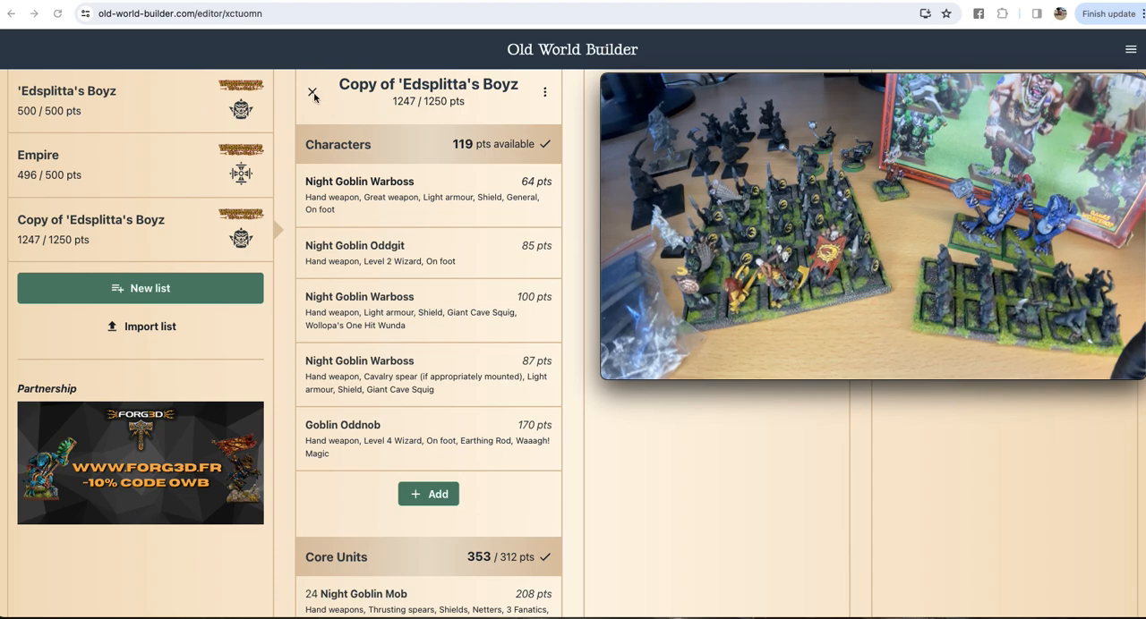
{"action": "left_click", "coordinate": [544, 89]}
{"action": "left_click", "coordinate": [518, 152]}
{"action": "mouse_move", "coordinate": [621, 88]}
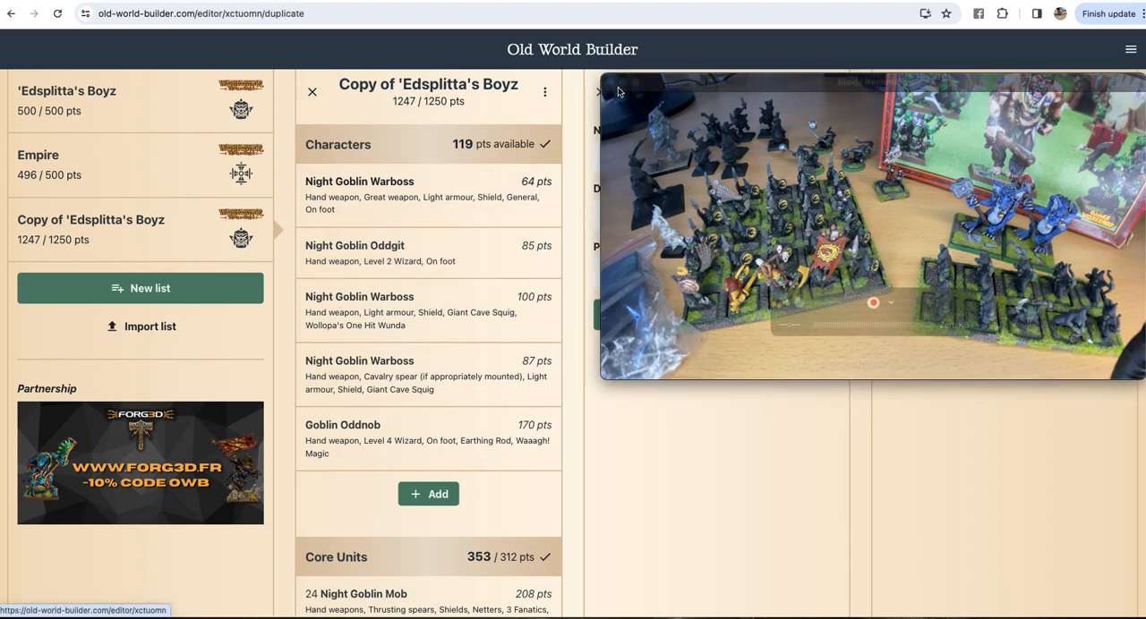
{"action": "left_click_drag", "start_coordinate": [749, 92], "coordinate": [732, 359]}
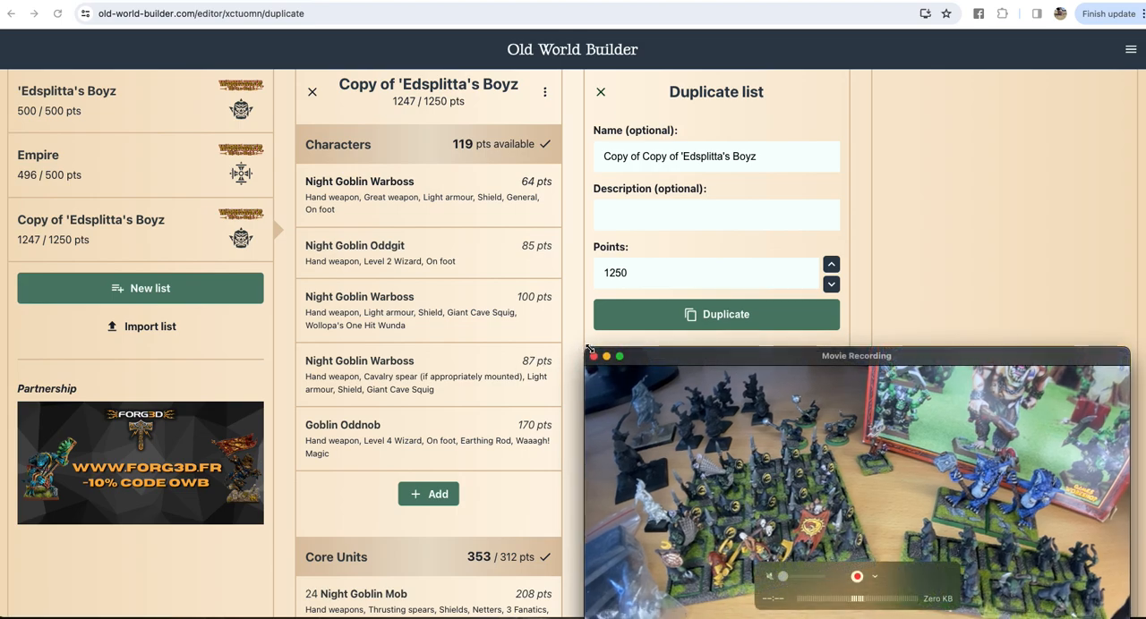
{"action": "left_click_drag", "start_coordinate": [584, 348], "coordinate": [711, 418]}
{"action": "left_click_drag", "start_coordinate": [815, 429], "coordinate": [788, 387]}
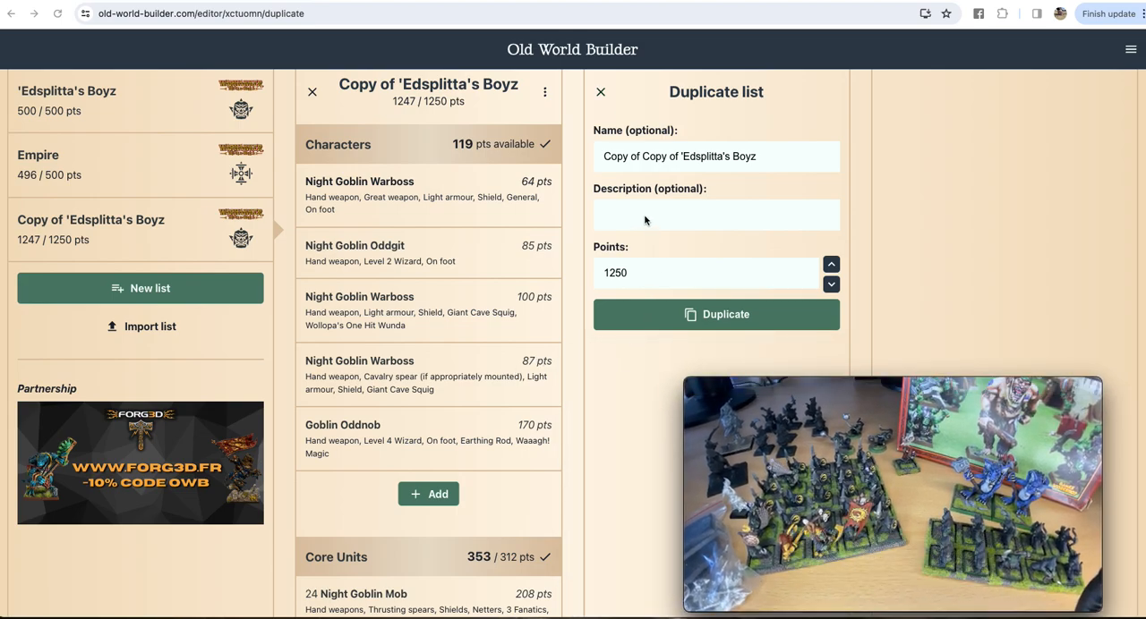
{"action": "left_click", "coordinate": [602, 94]}
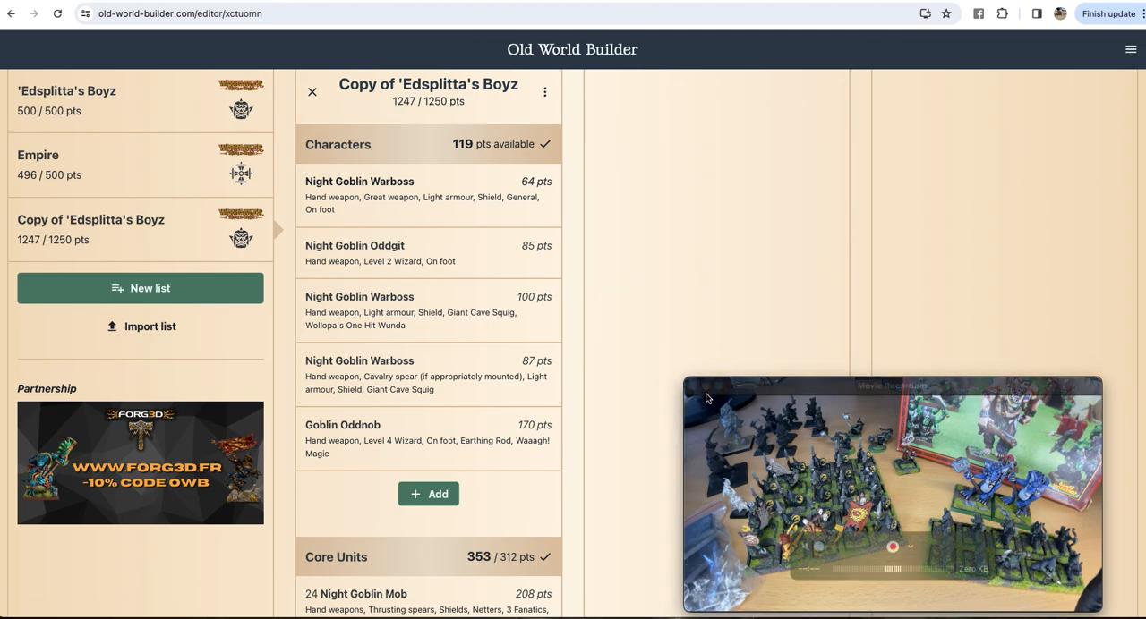
Step: Enlarge the Movie Recording window to fill the lower part of the empty area beside the army list
{"action": "left_click_drag", "start_coordinate": [749, 387], "coordinate": [602, 283]}
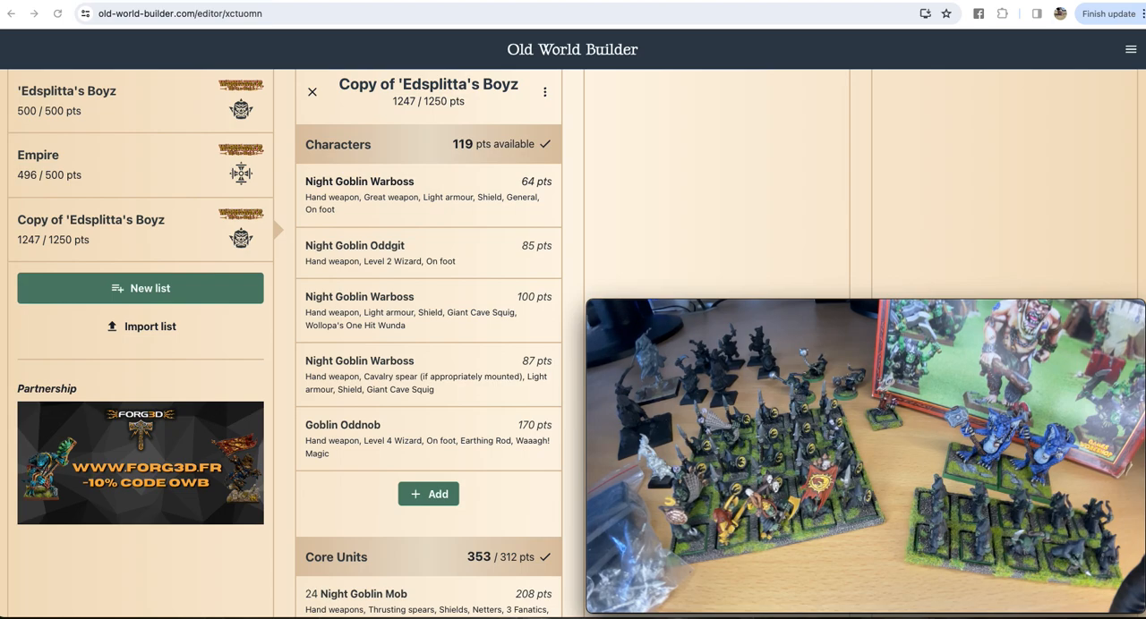
{"action": "mouse_move", "coordinate": [858, 442]}
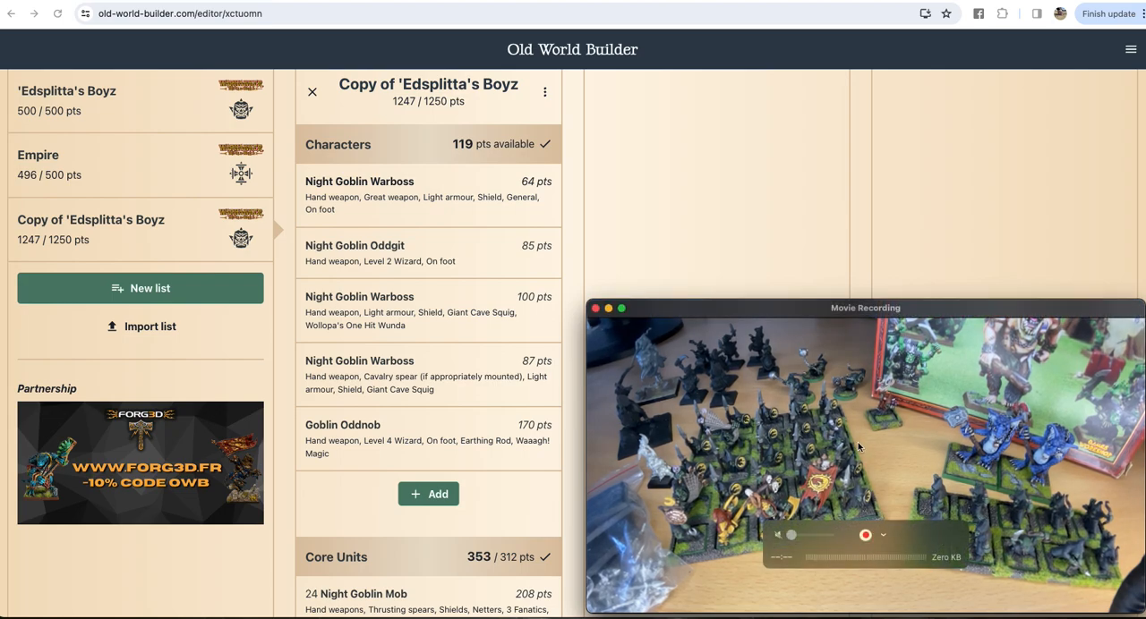